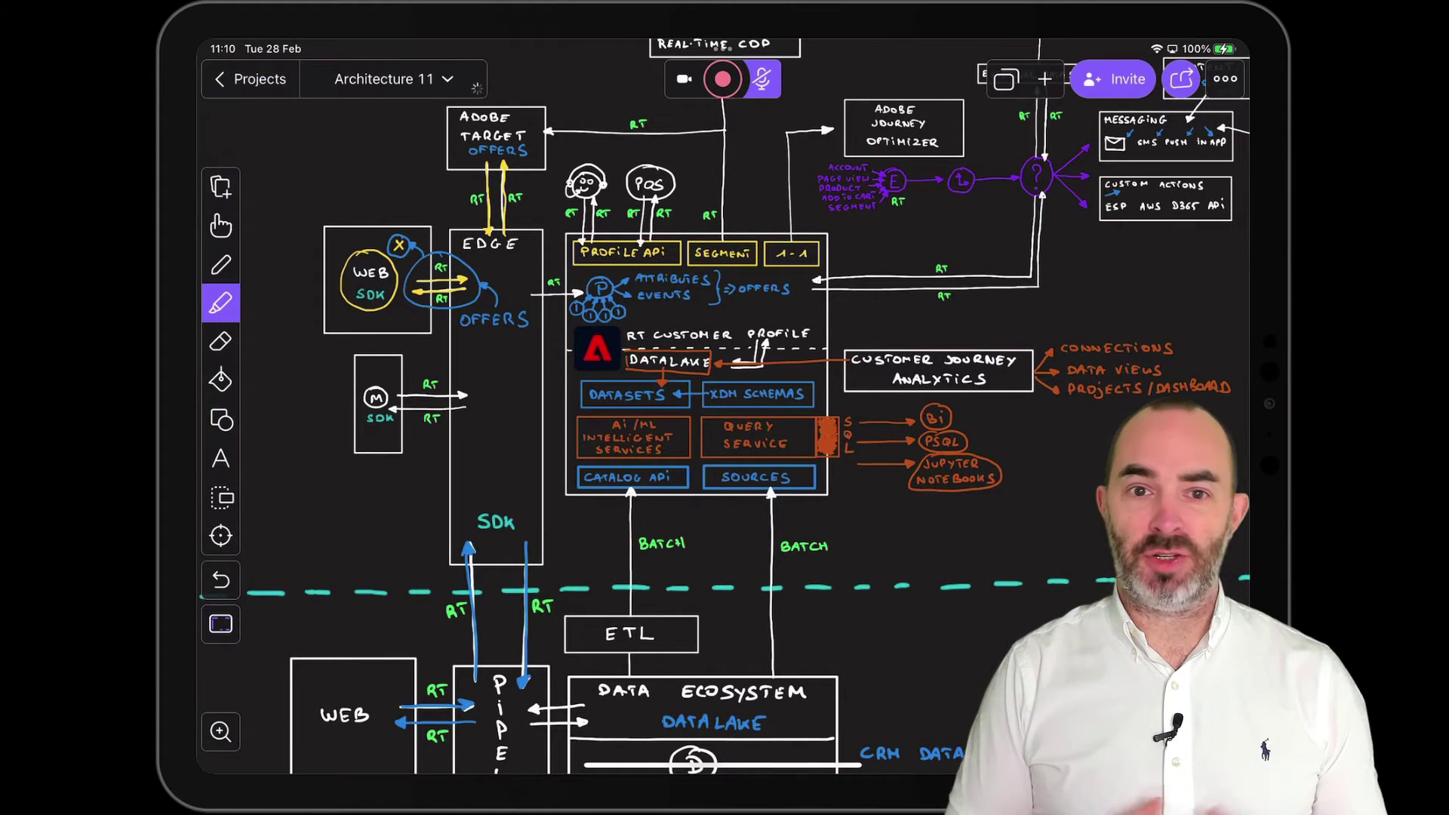
Step: Trace a pink outline around the Adobe Experience Platform box, from the Profile API row to its bottom edge
mouse_move(565, 243)
left_mouse_down()
mouse_move(828, 238)
mouse_move(821, 306)
left_mouse_up()
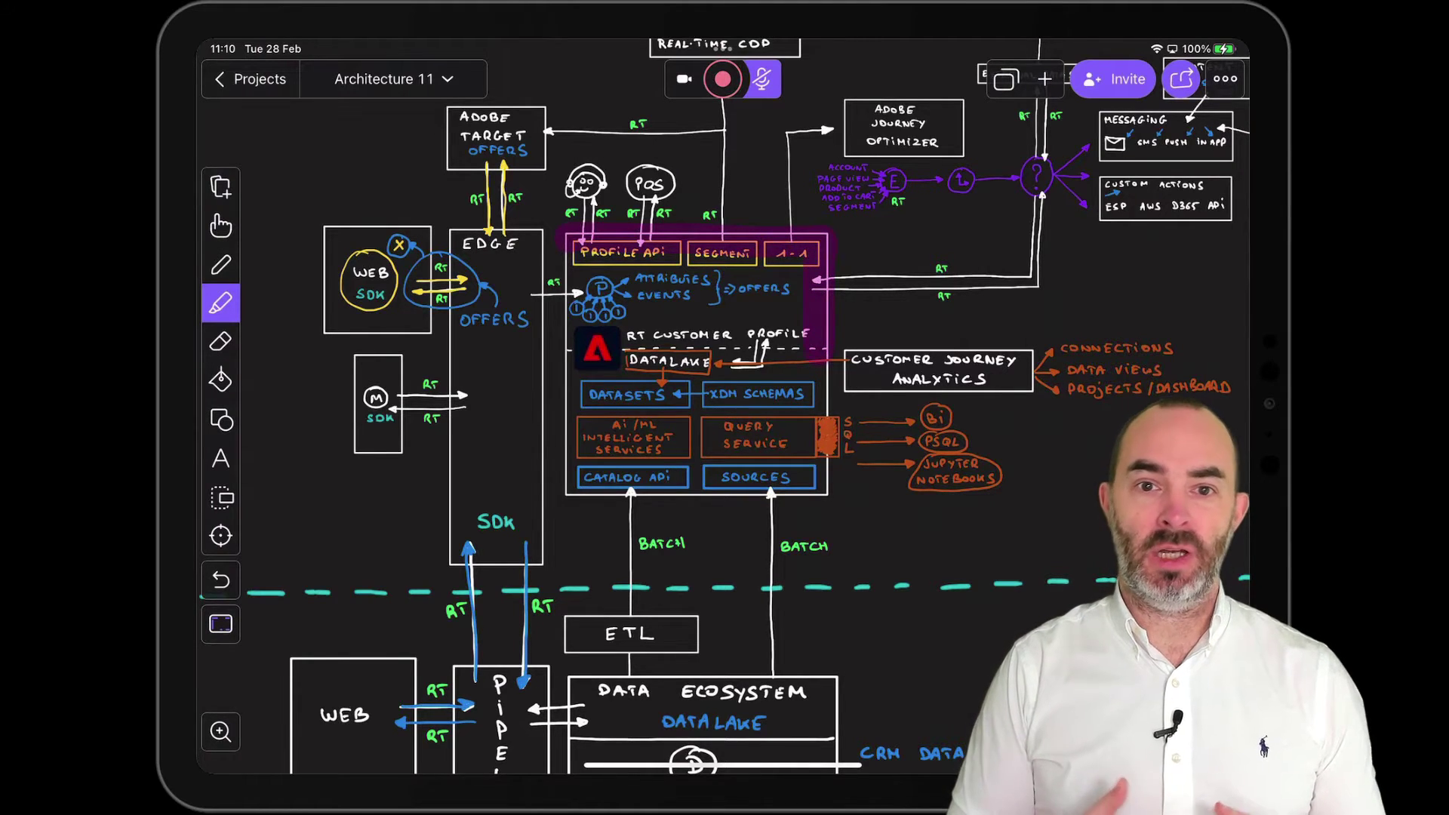
mouse_move(769, 347)
left_mouse_down()
mouse_move(566, 348)
mouse_move(566, 256)
left_mouse_up()
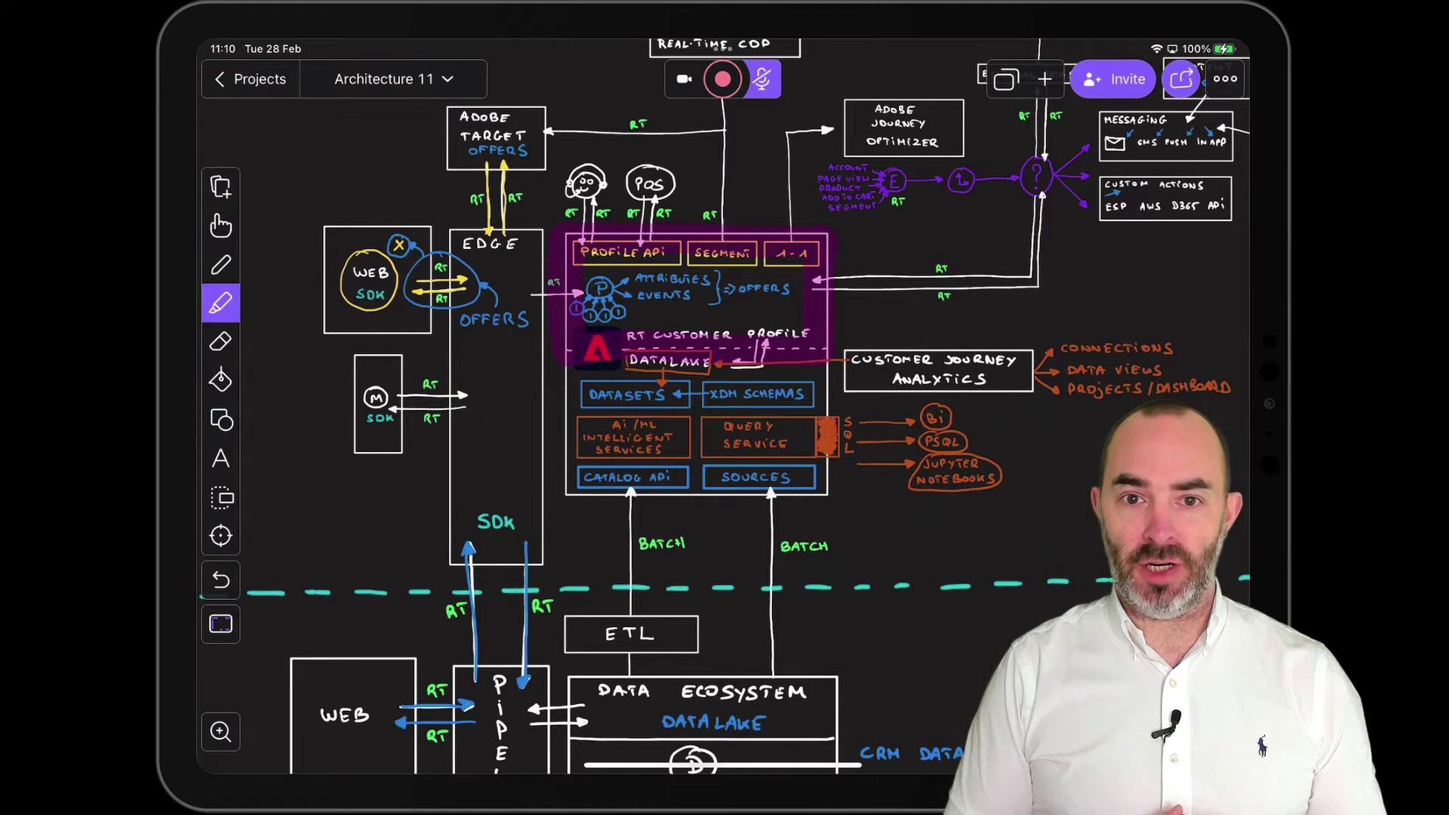
mouse_move(566, 396)
left_mouse_down()
mouse_move(566, 482)
mouse_move(586, 492)
mouse_move(786, 489)
left_mouse_up()
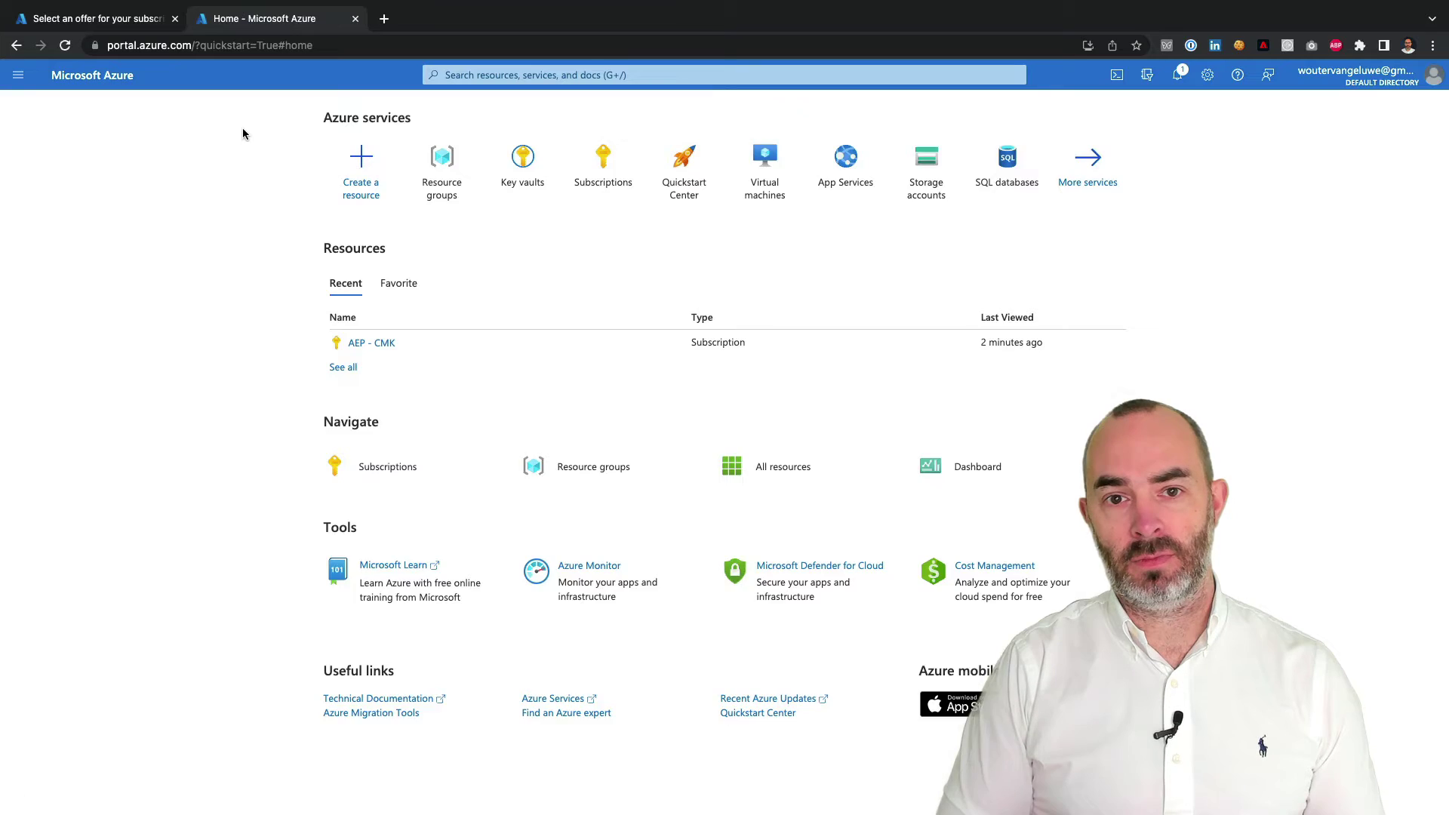
Step: Create key vault aepCMK in resource group aepCMK, East US, Standard tier, with purge protection enabled
left_click(518, 154)
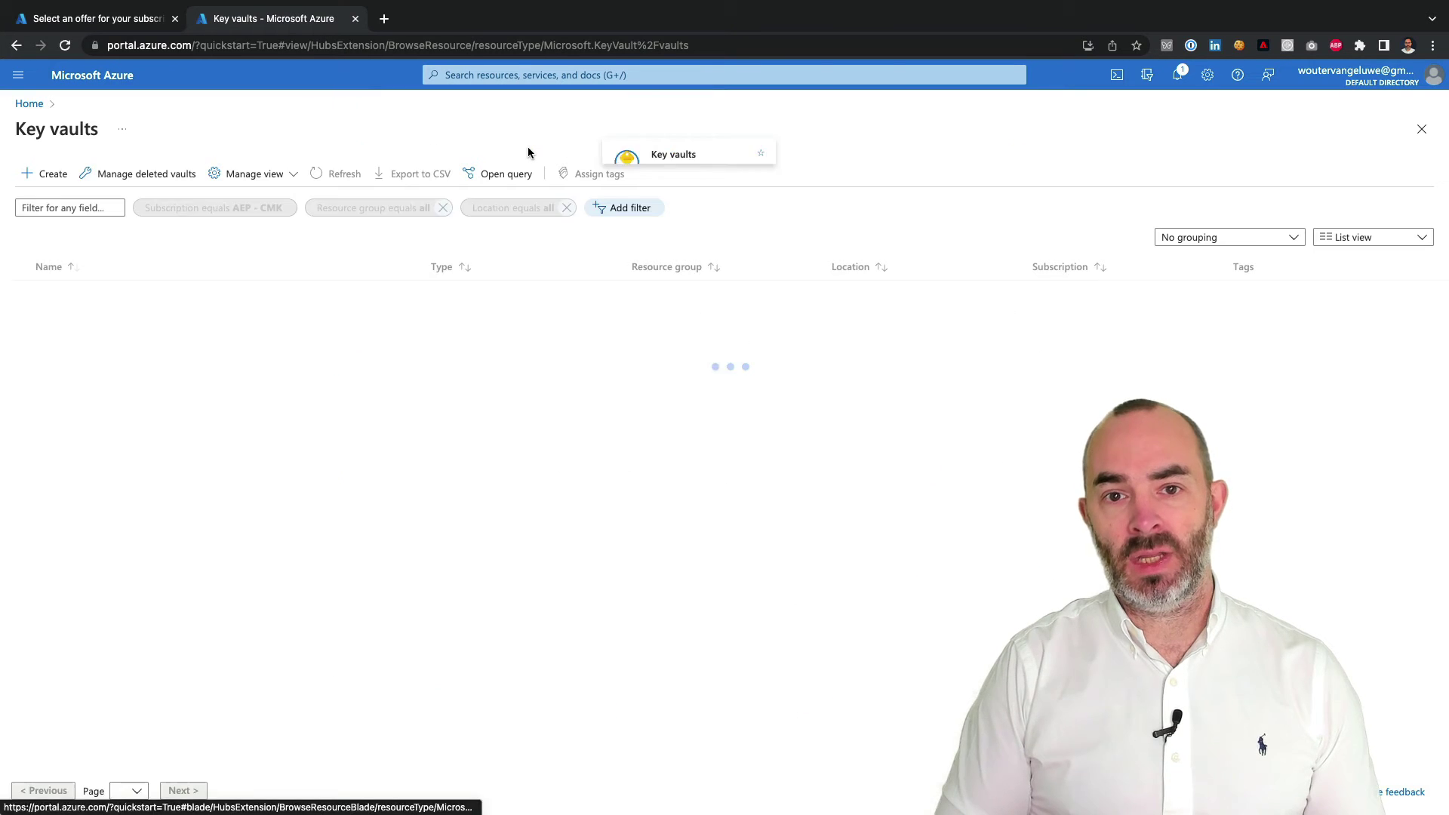
left_click(53, 175)
left_click(387, 433)
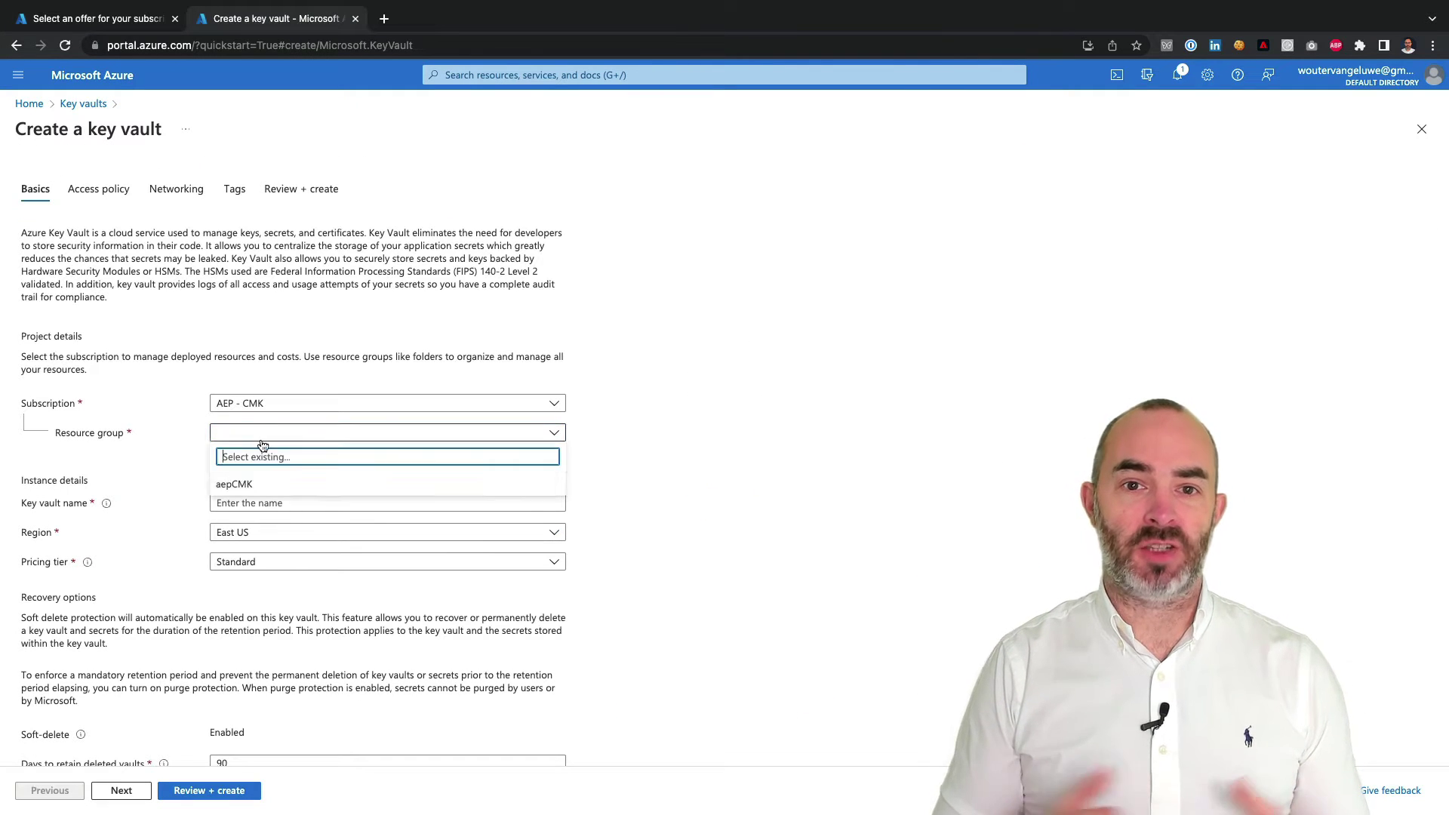
left_click(234, 478)
left_click(387, 503)
type("aepCMK")
scroll(744, 556, "down", 2)
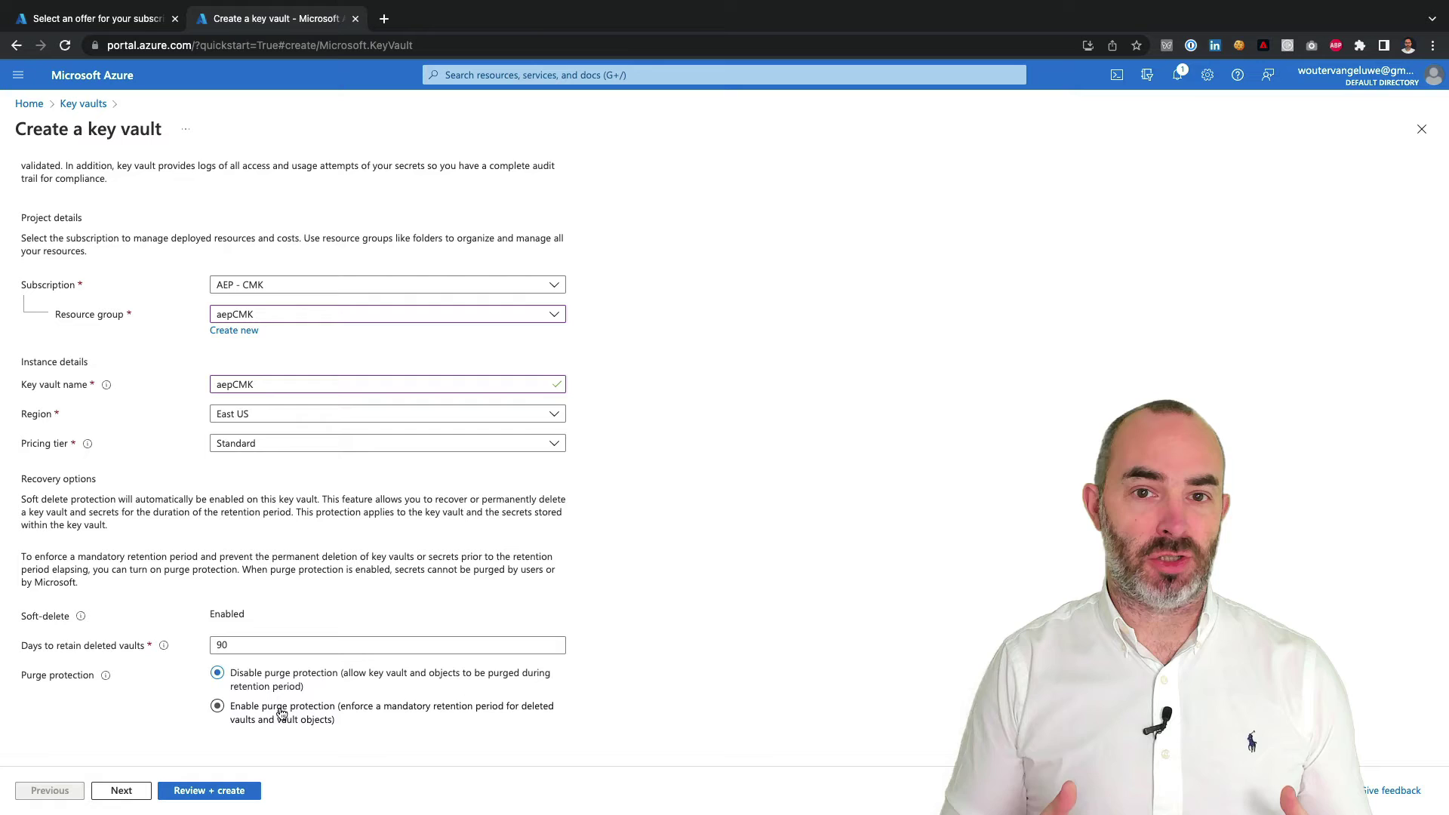
left_click(218, 705)
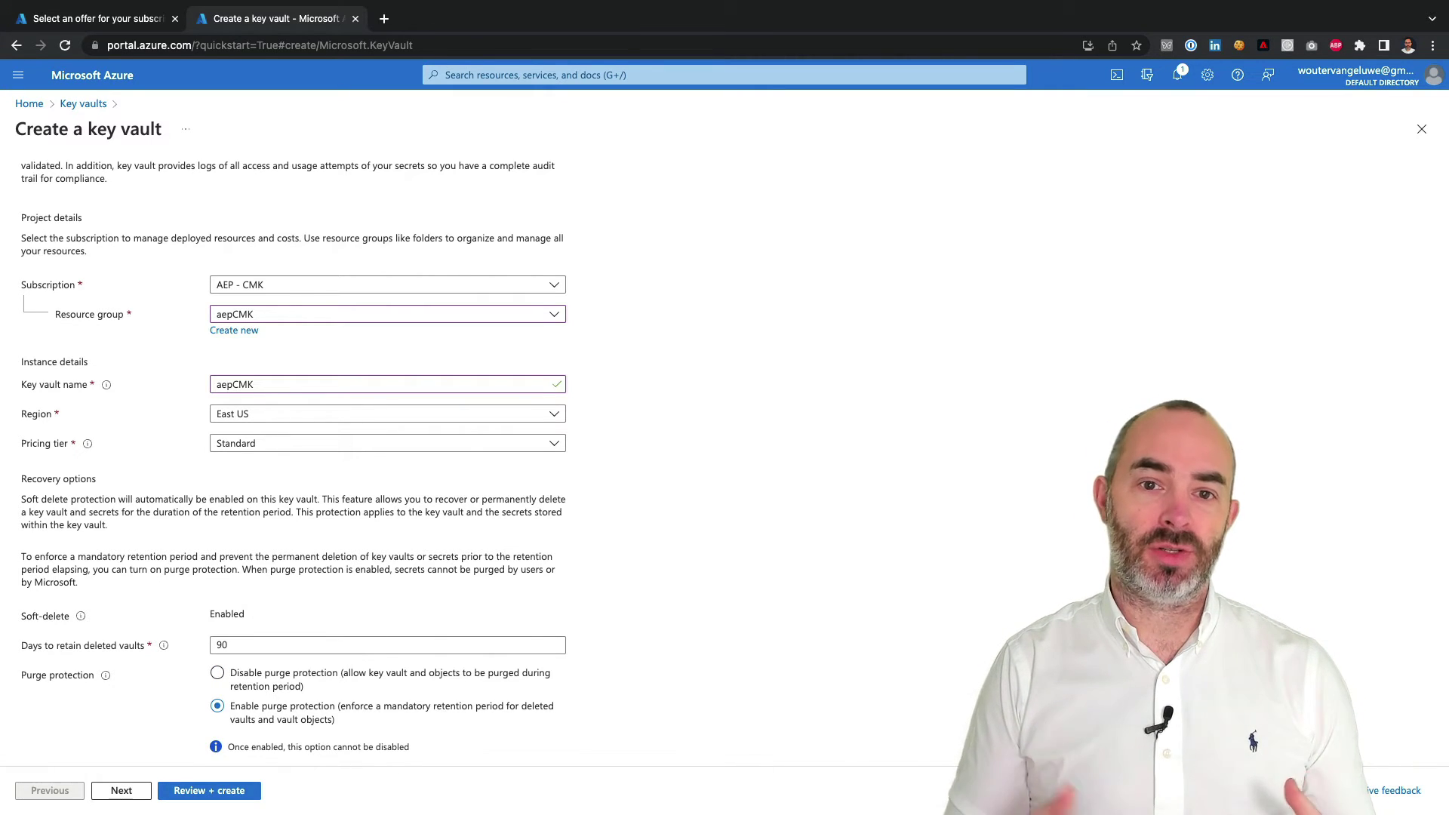
left_click(243, 790)
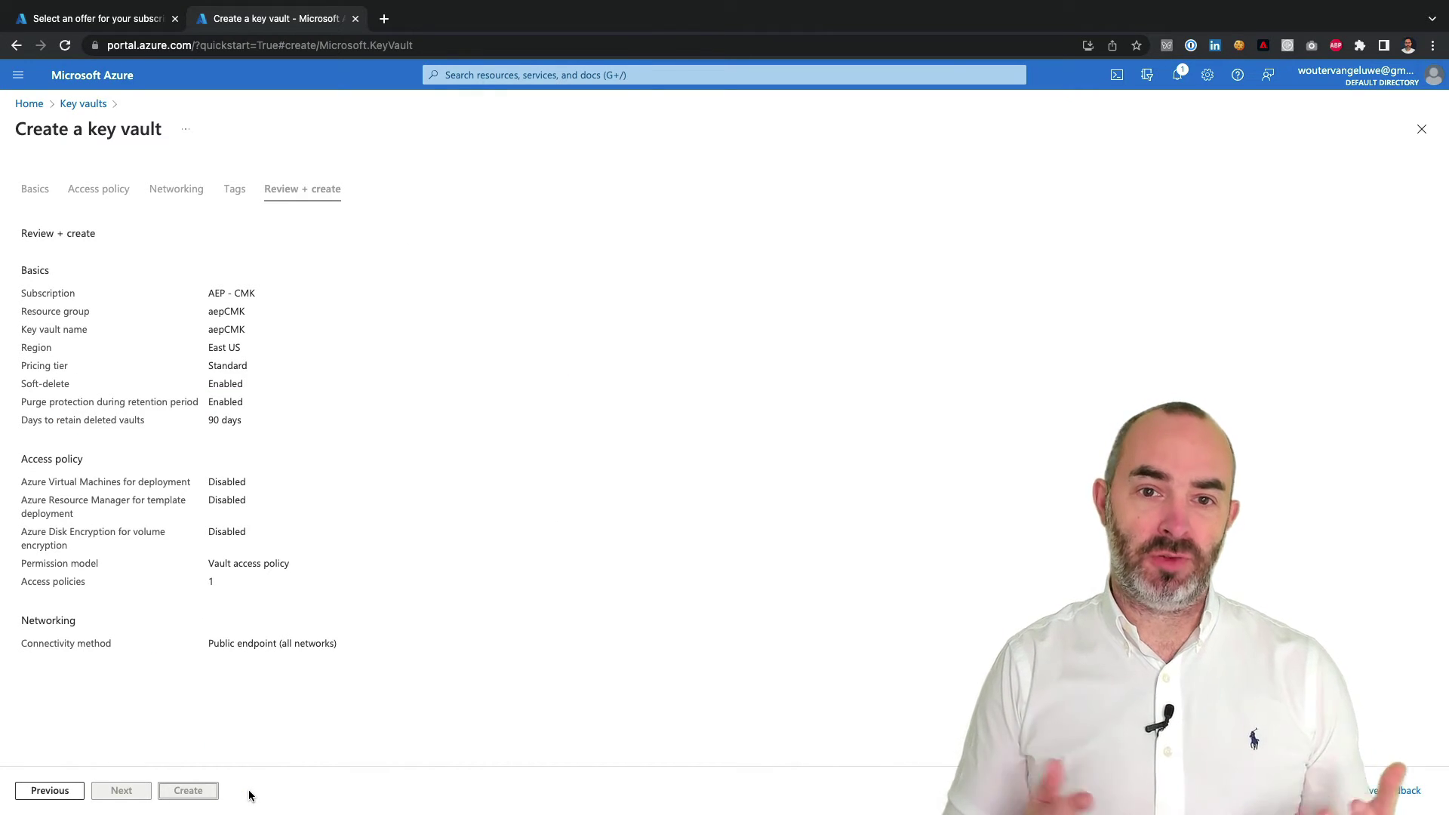
left_click(190, 790)
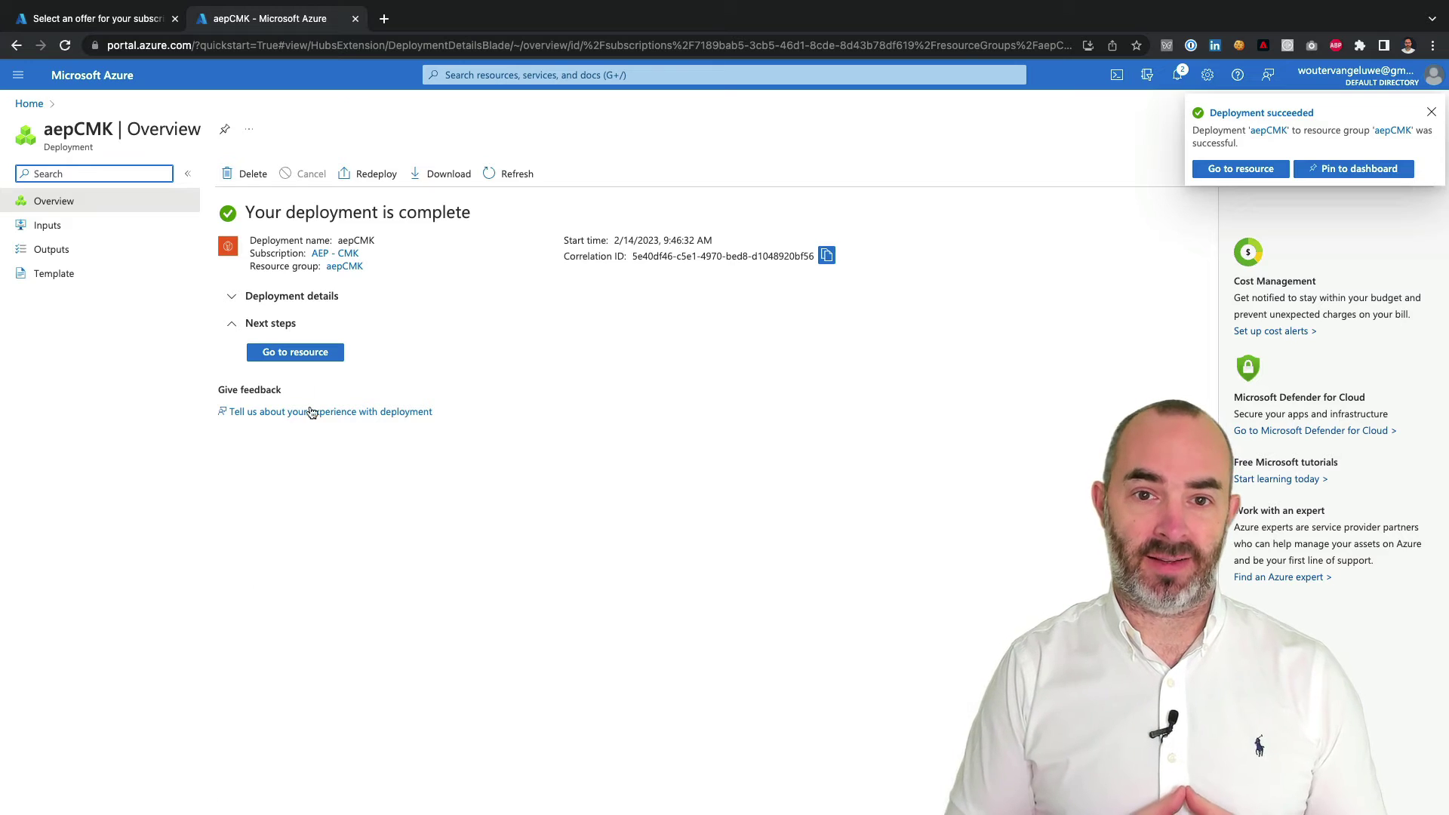
Step: In the aepCMK vault's Keys, generate an RSA key named aepCMK-key with size 3072
left_click(299, 350)
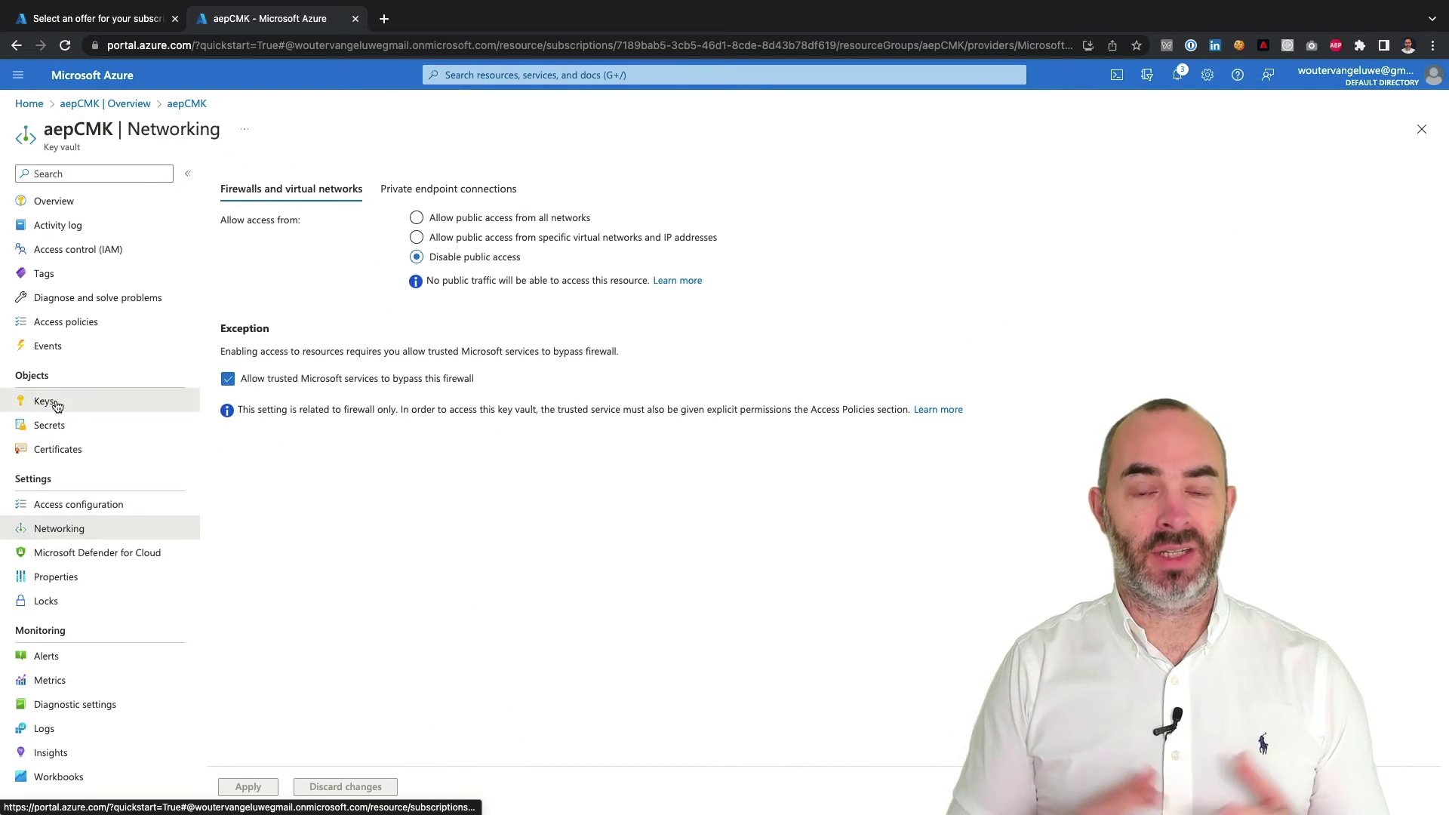
left_click(46, 402)
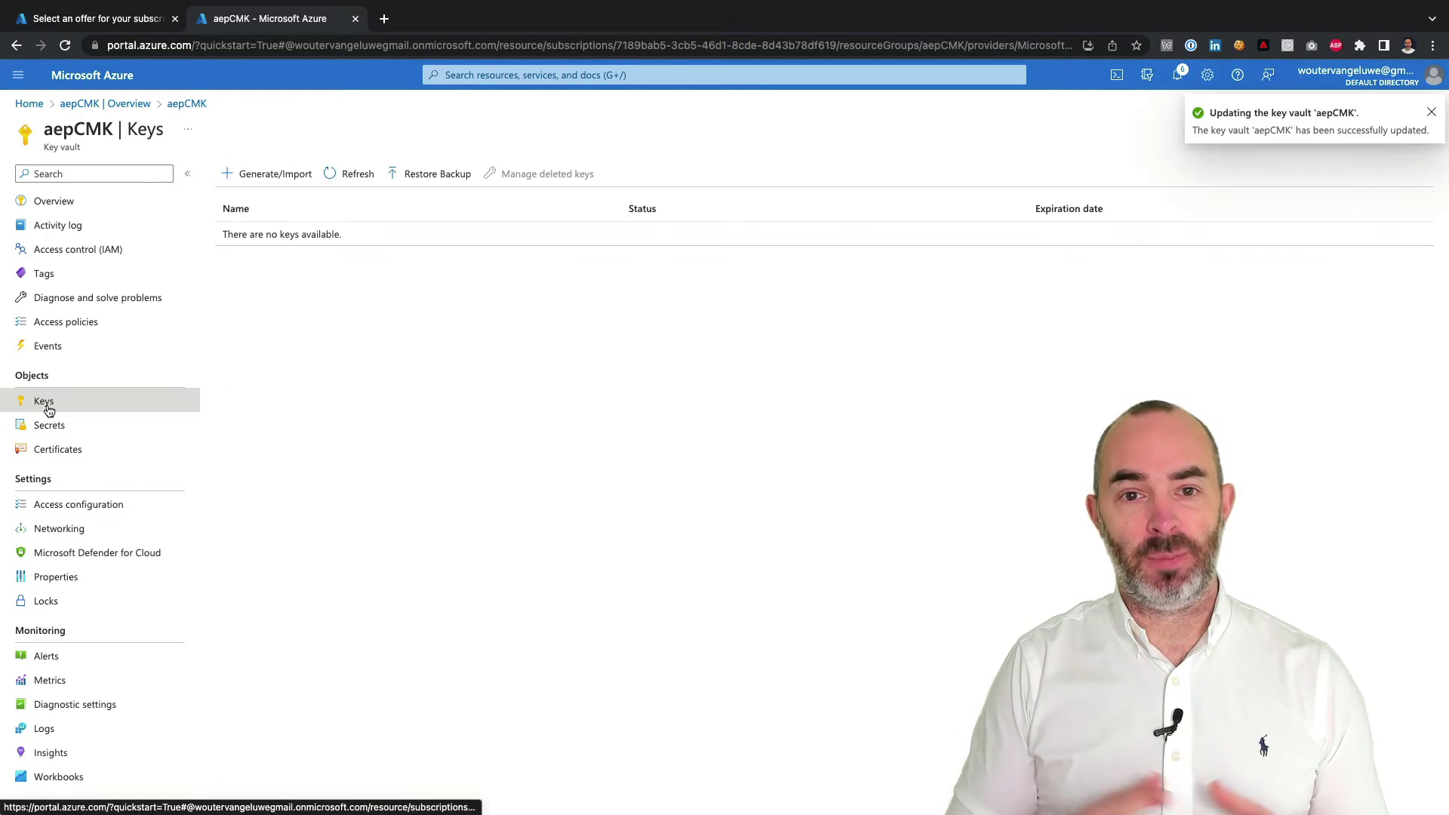
left_click(283, 175)
left_click(274, 224)
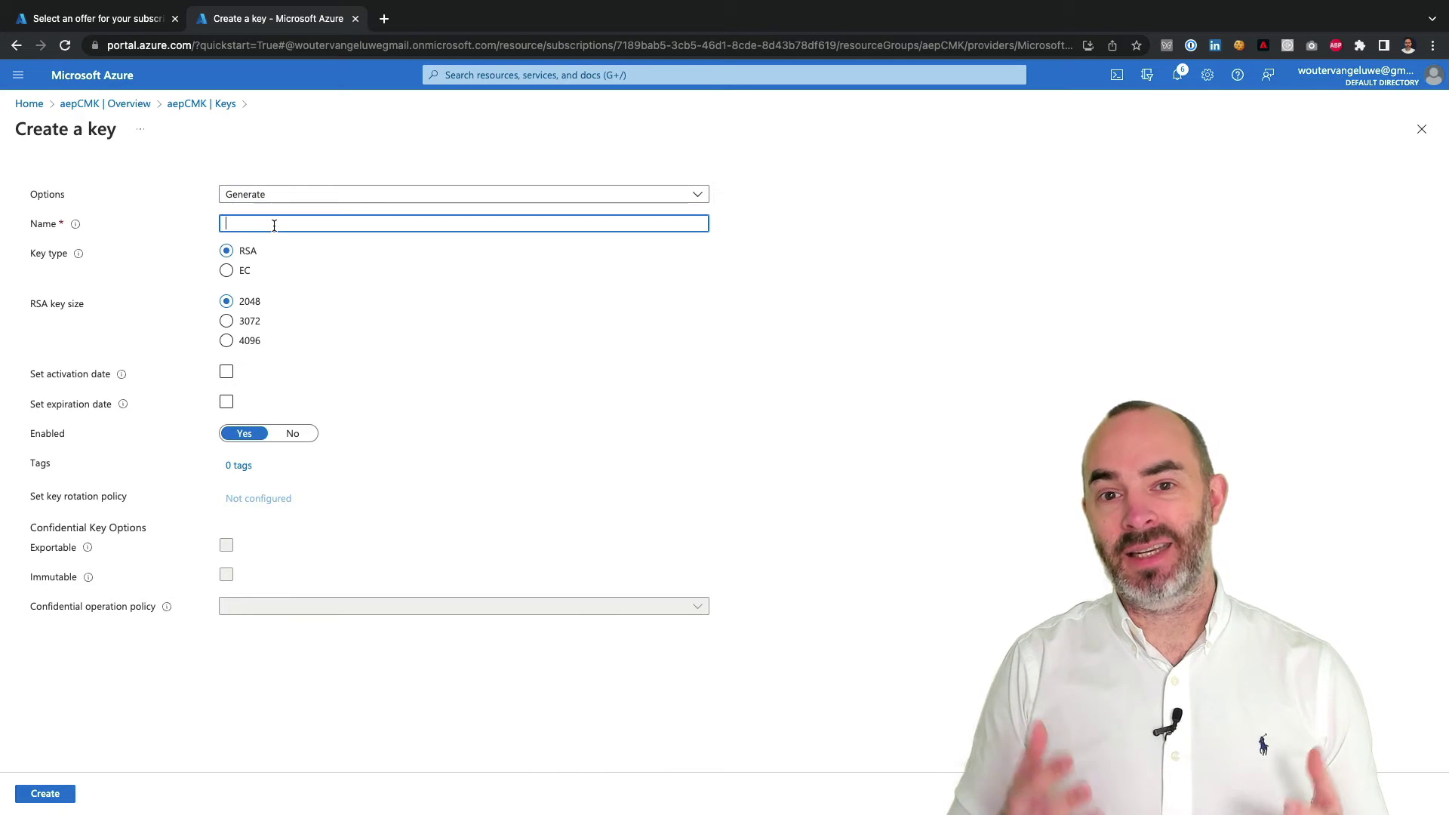
type("aepCMK")
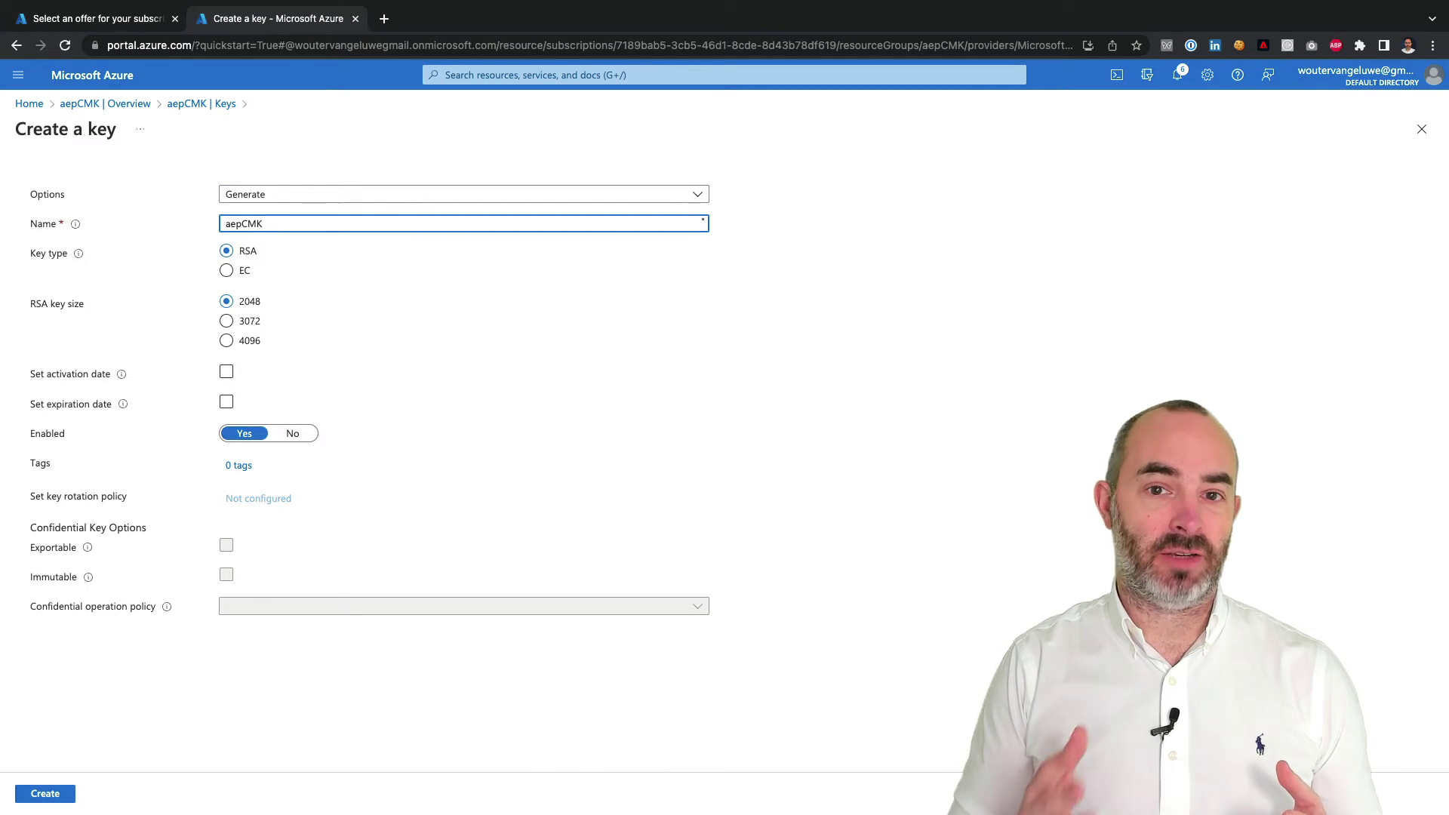
type("-key")
left_click(255, 323)
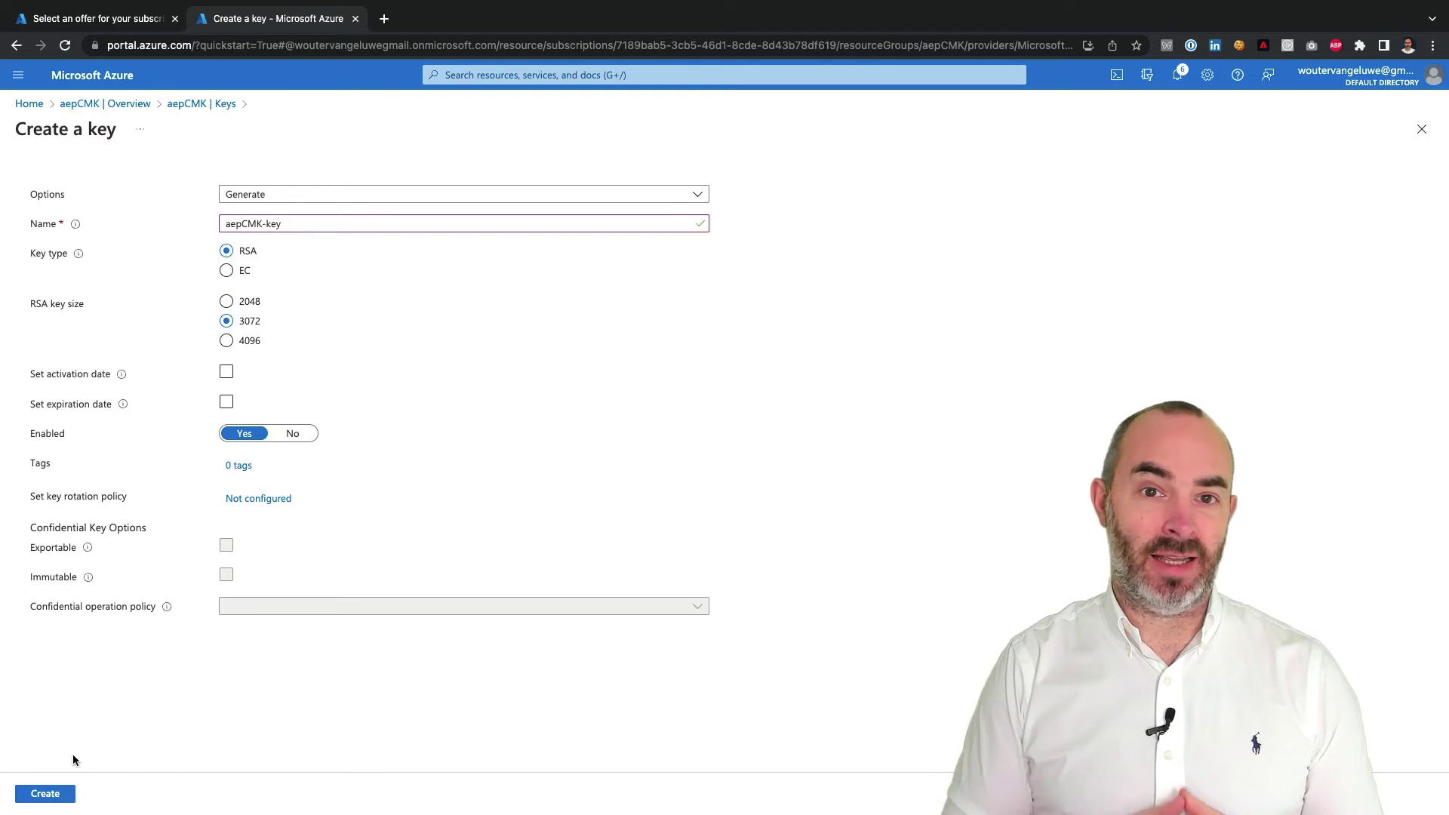
left_click(61, 791)
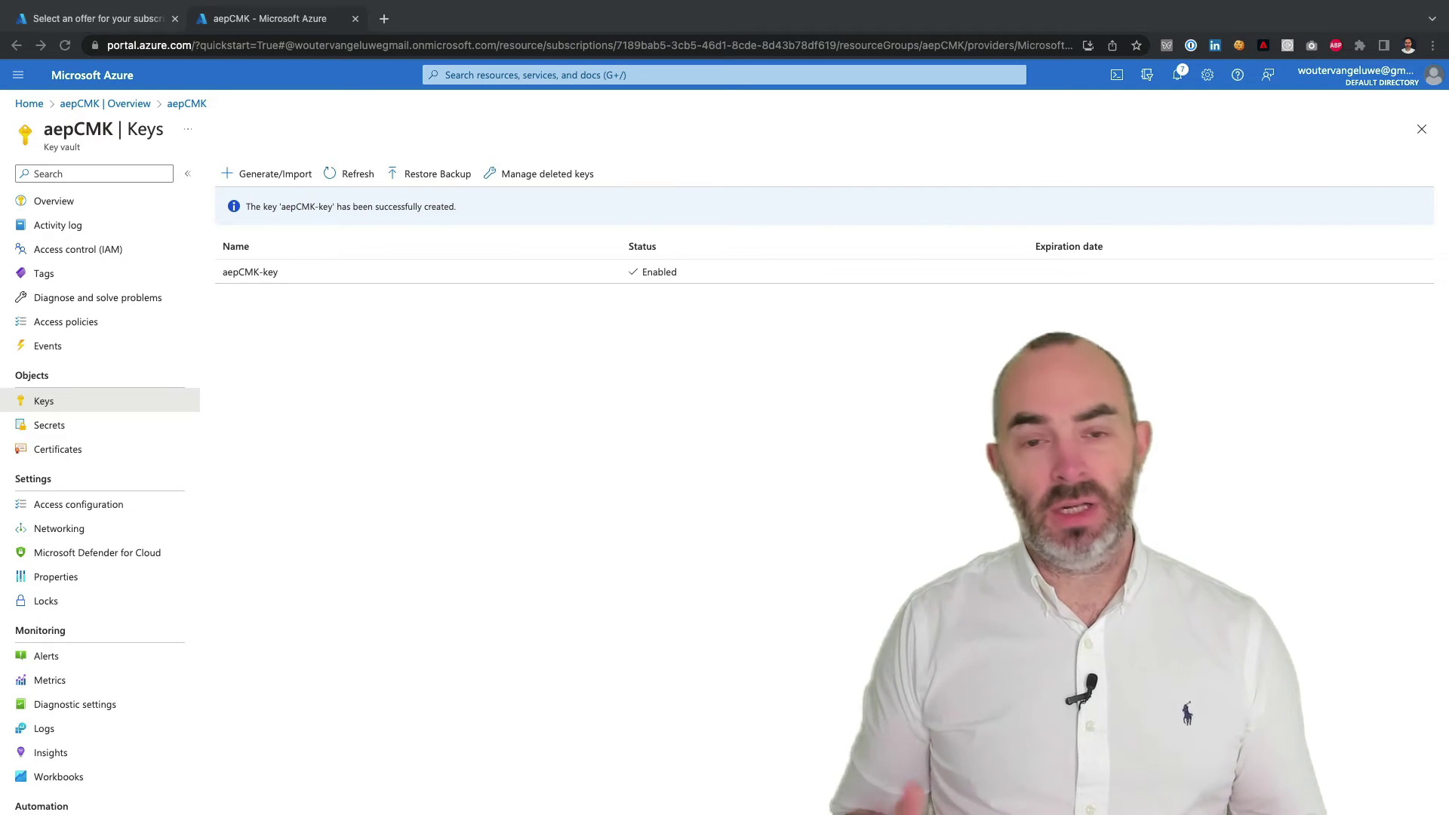
Step: Disable public access in the aepCMK vault's Networking, keeping trusted Microsoft services allowed
left_click(47, 528)
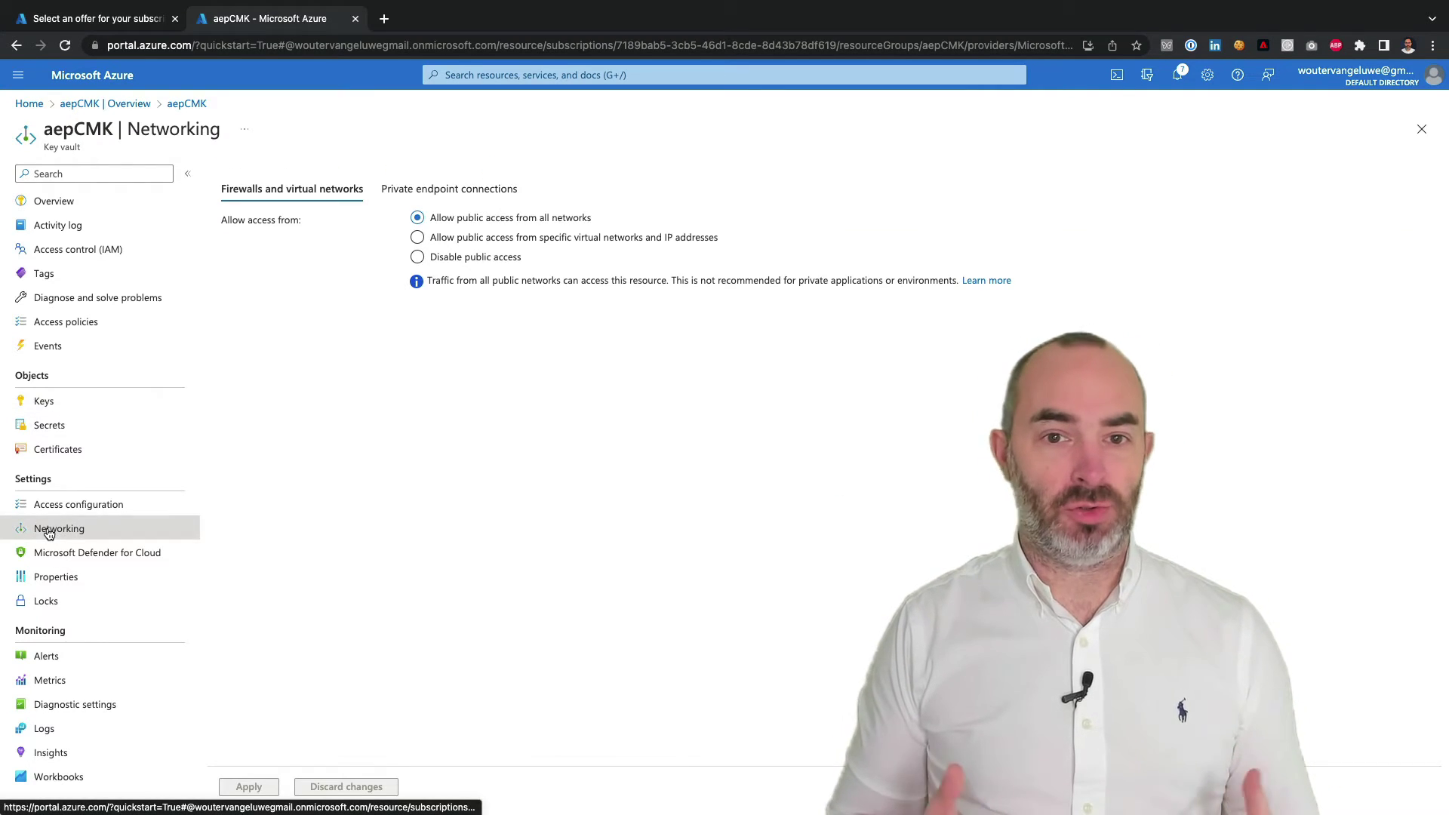
left_click(487, 258)
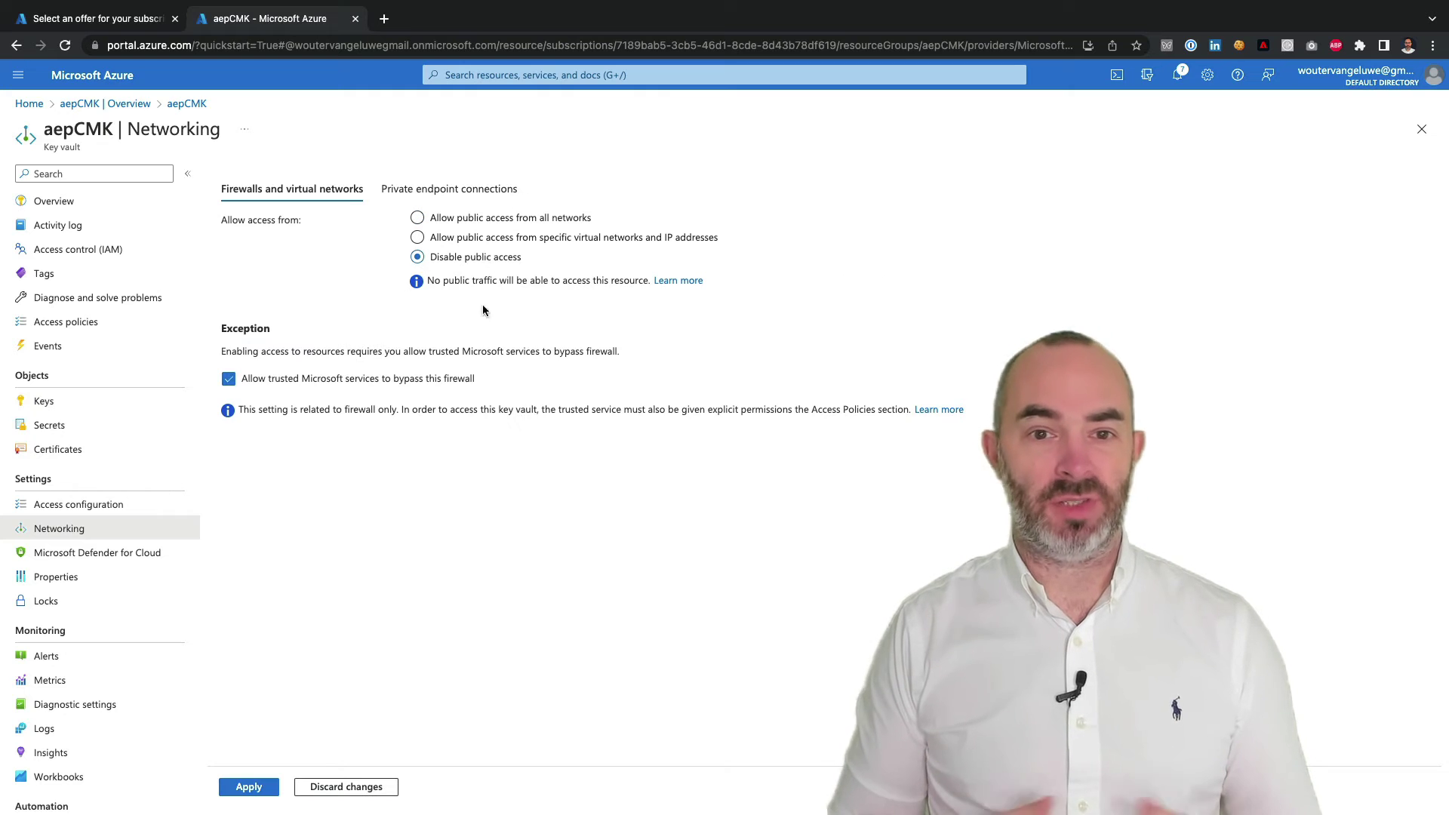
left_click(247, 788)
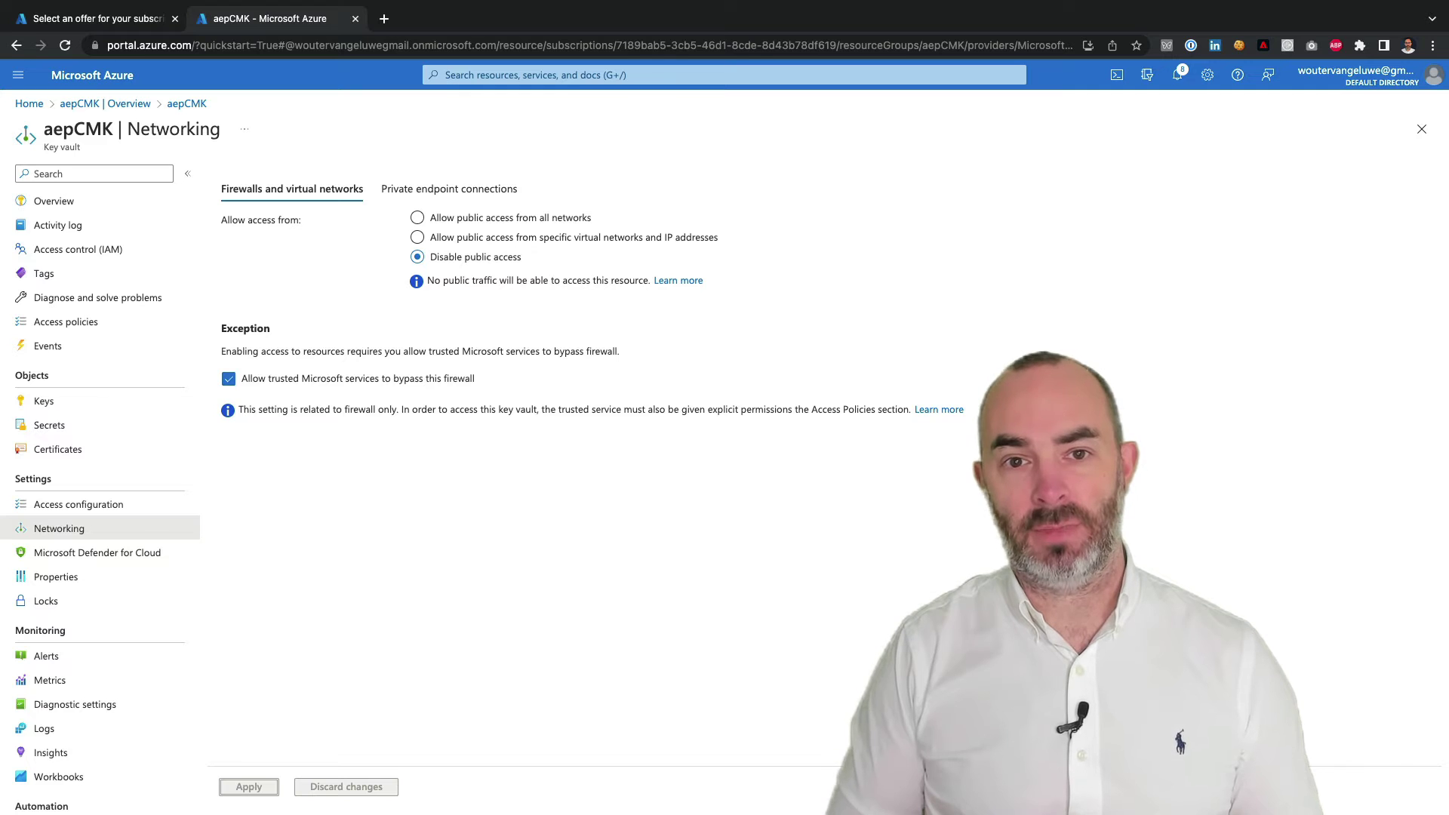
key("ctrl+Left")
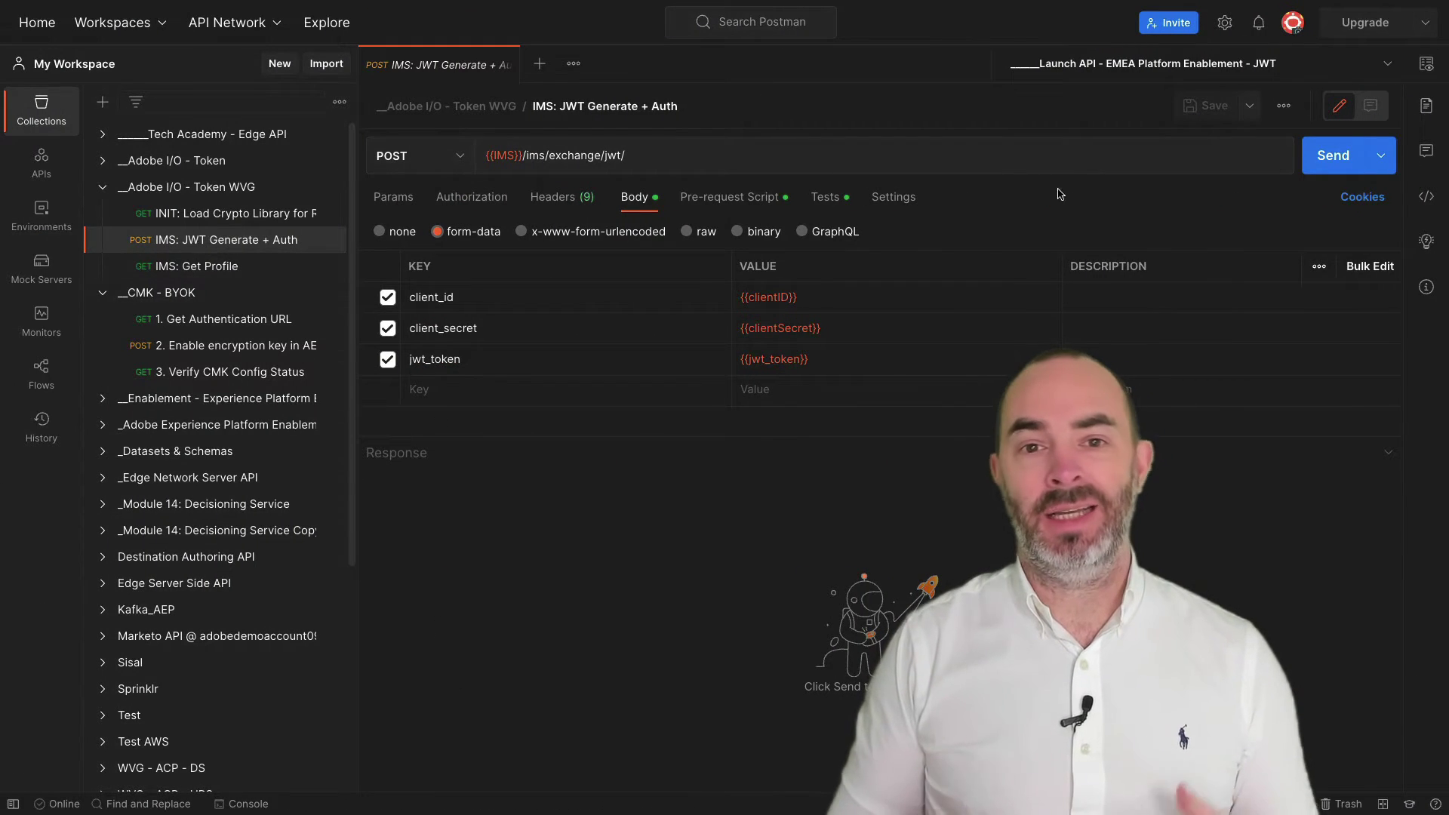
Step: Refresh the IMS token, send '1. Get Authentication URL', and select the applicationRedirectUrl value
left_click(1332, 155)
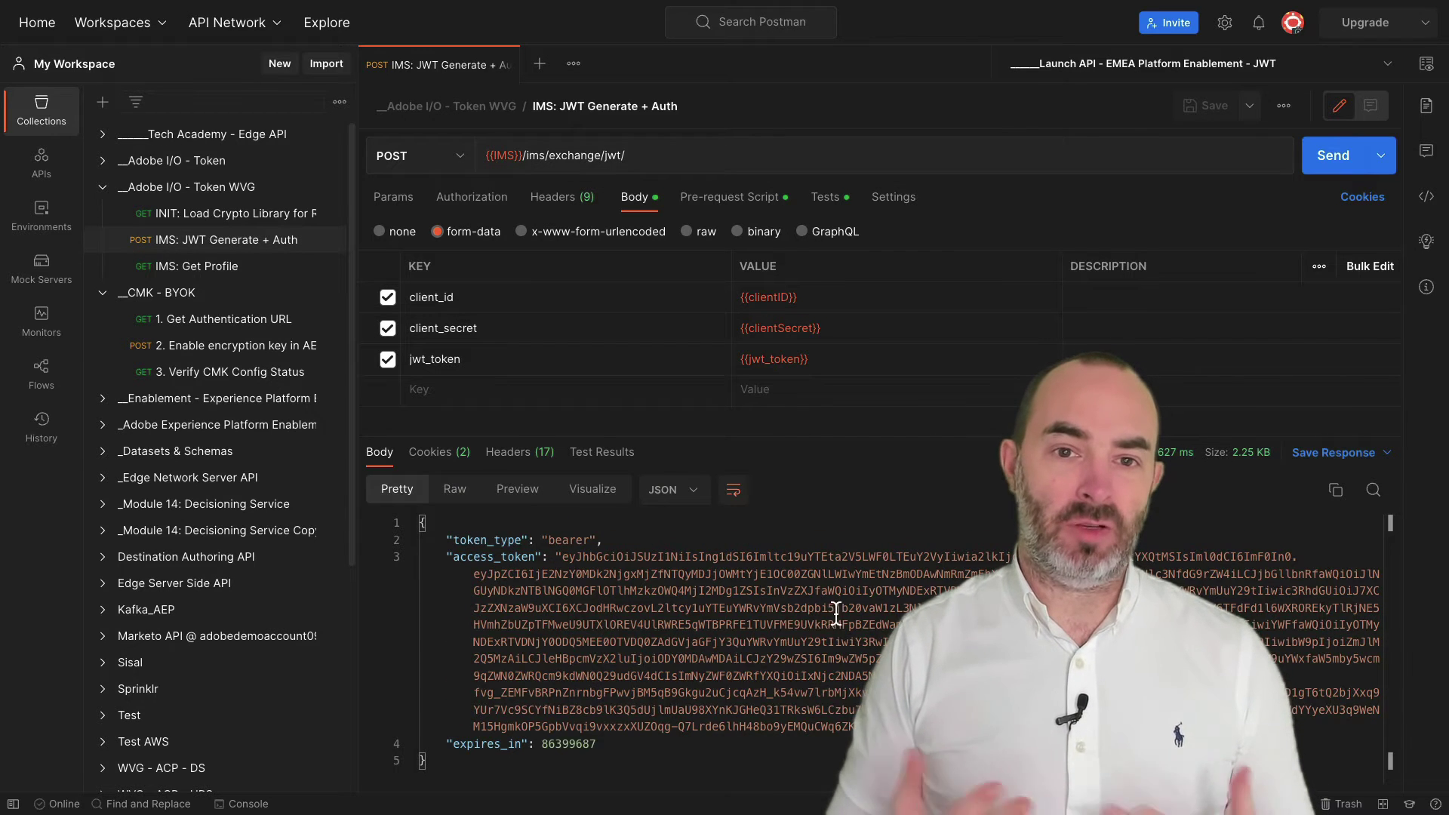
left_click(234, 320)
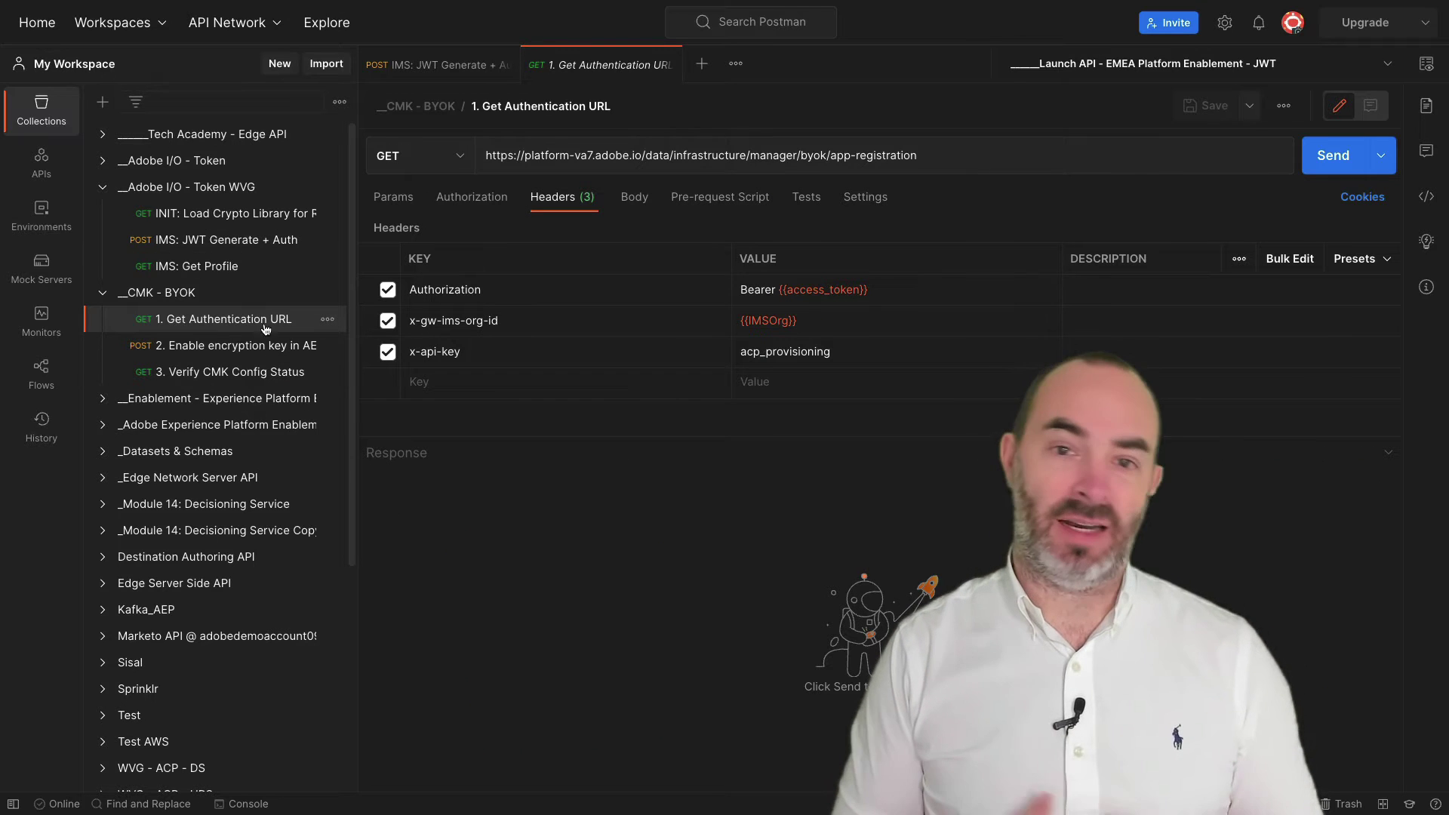
left_click(1336, 155)
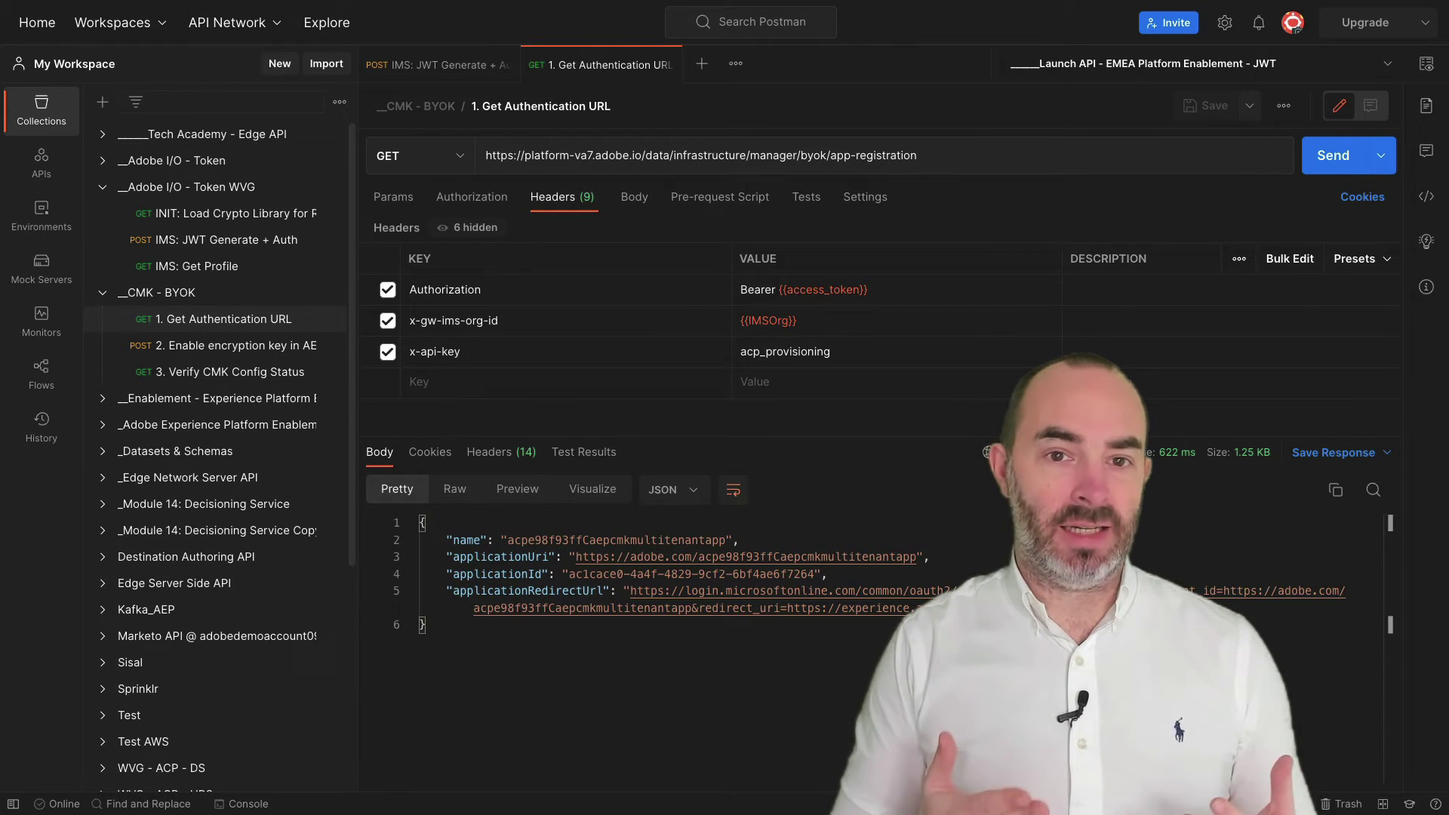
left_click_drag(834, 608, 636, 603)
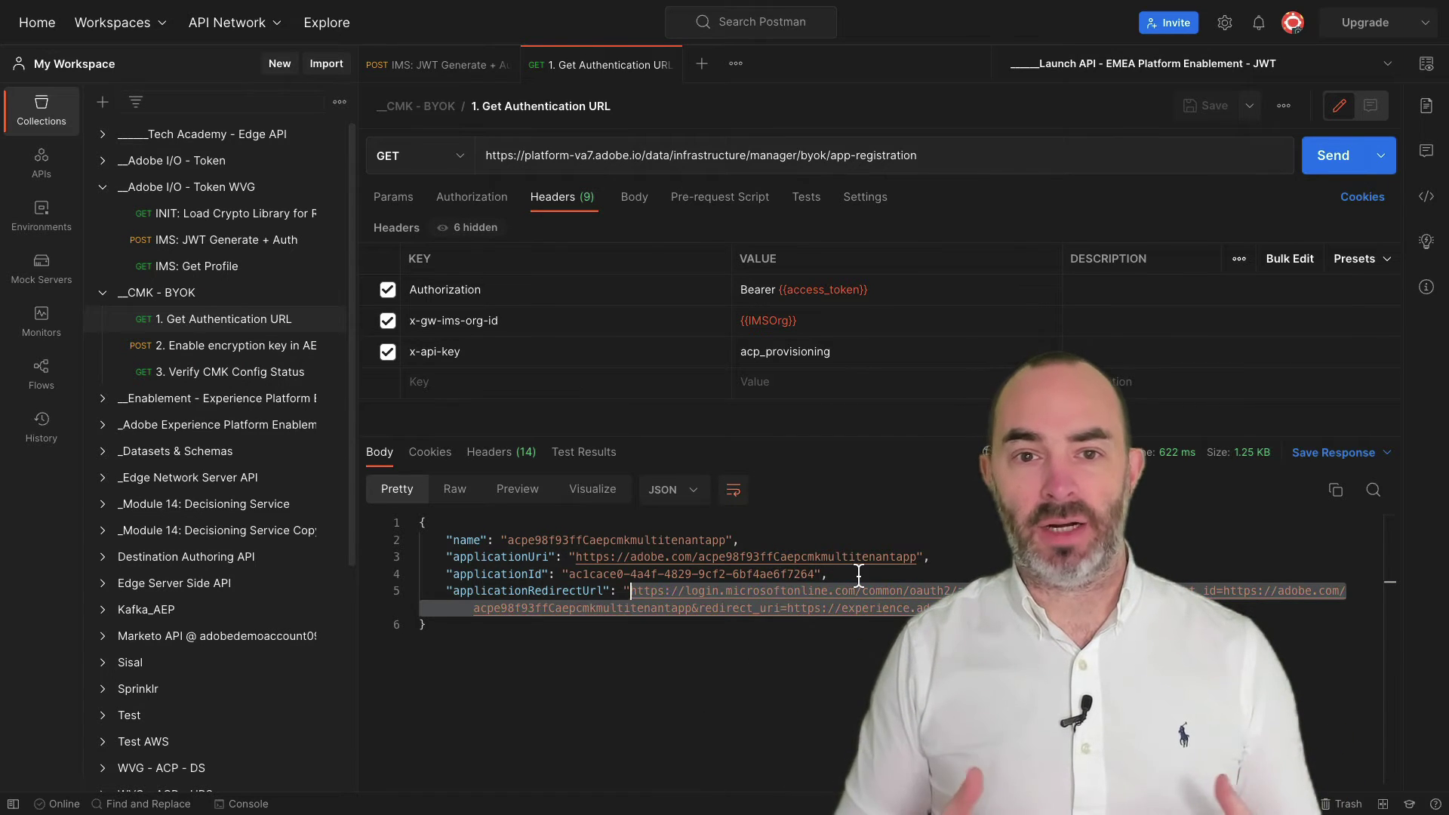
Step: Paste the authorization URL into Sublime Text and select the word 'common'
key("ctrl+Left")
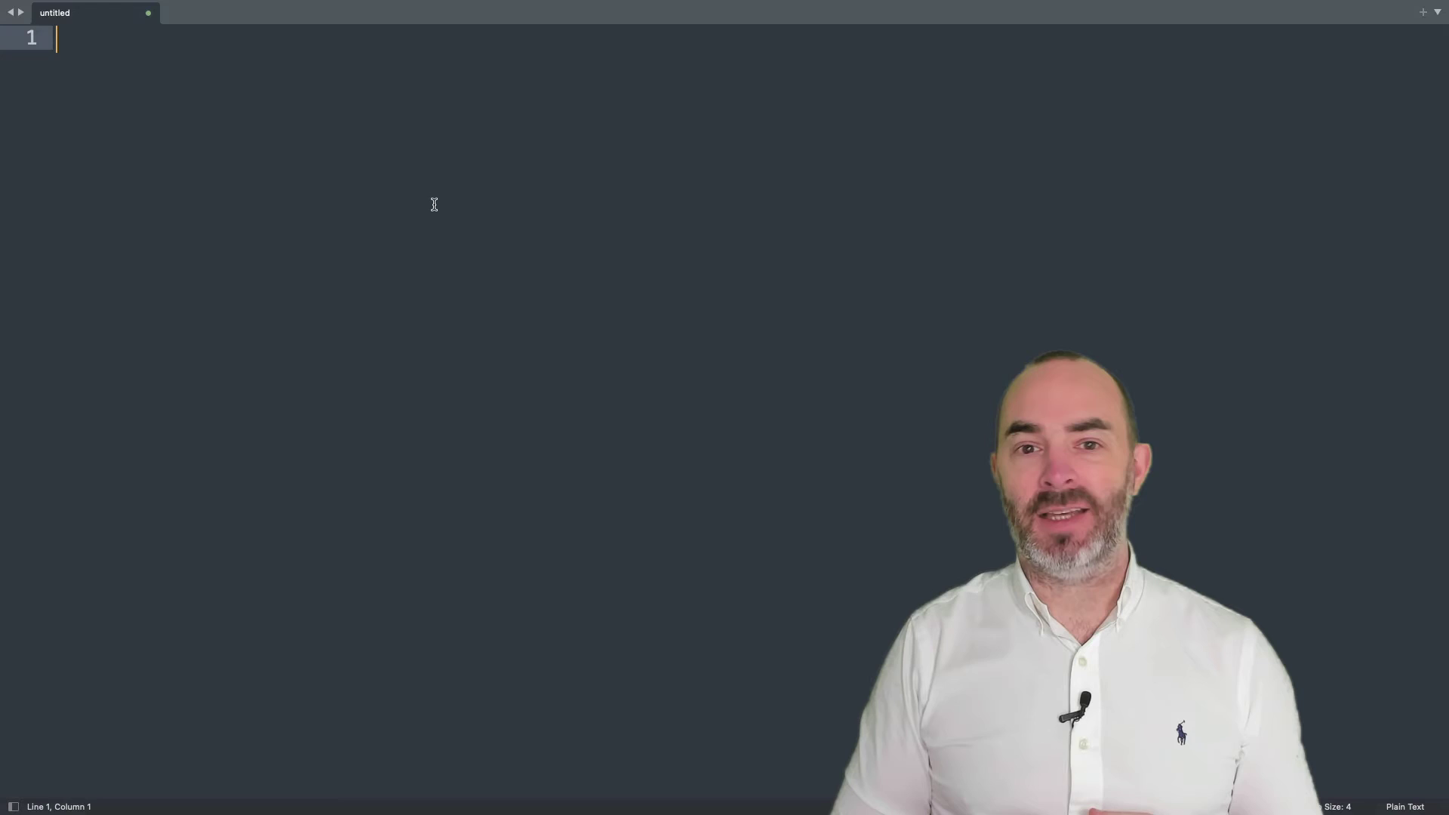
type("https://login.microsoftonline.com/common/oauth2/authorize?response_type=code&client_id=https://adobe.com/acpe98f93ffCaepcmkmultitenantapp&redirect_uri=https://experience.adobe.com&scope=user.read")
double_click(481, 38)
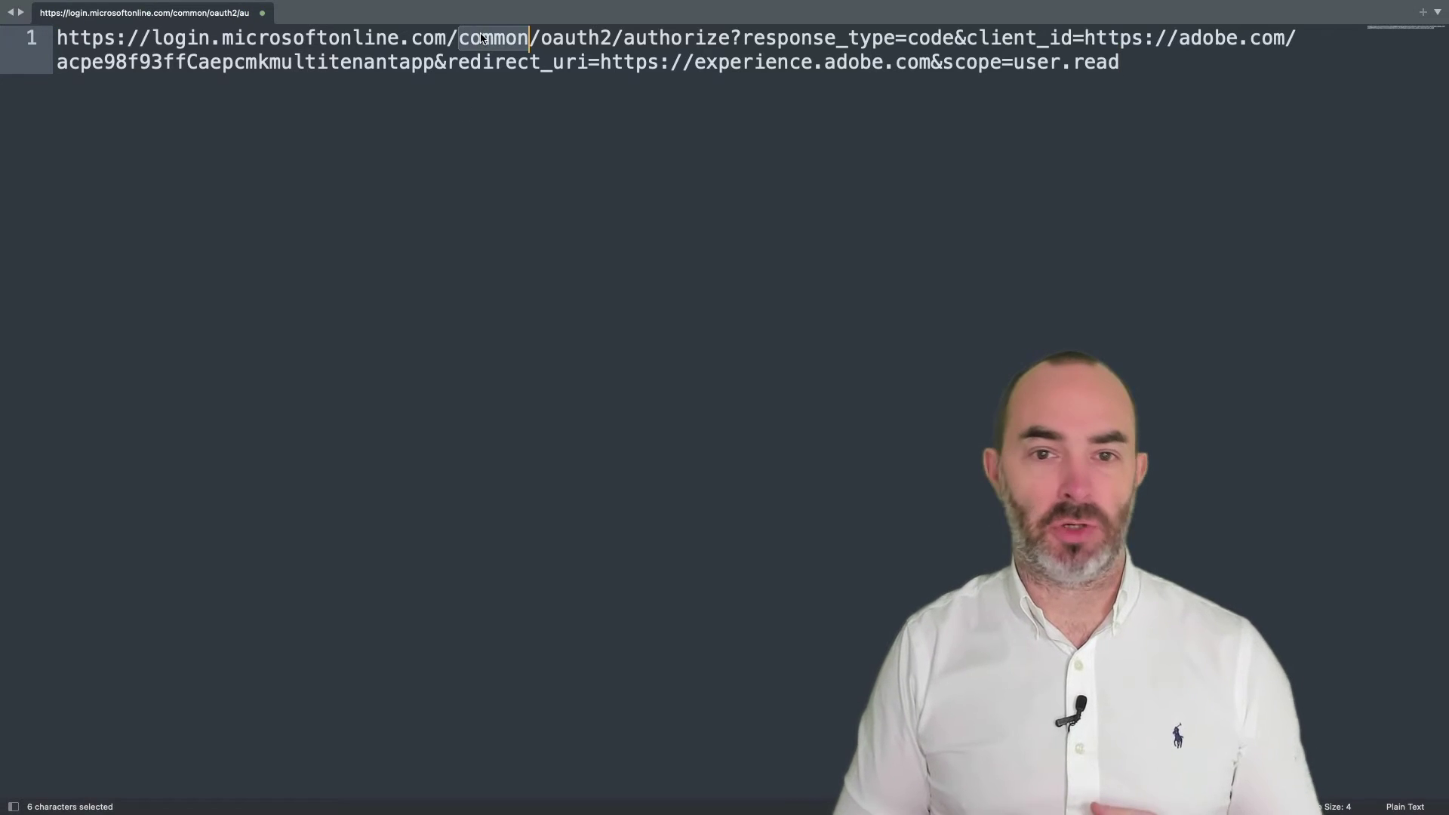
Step: Copy the Default Directory's ID from the Azure portal's directory settings
key("ctrl+Right")
key("ctrl+Right")
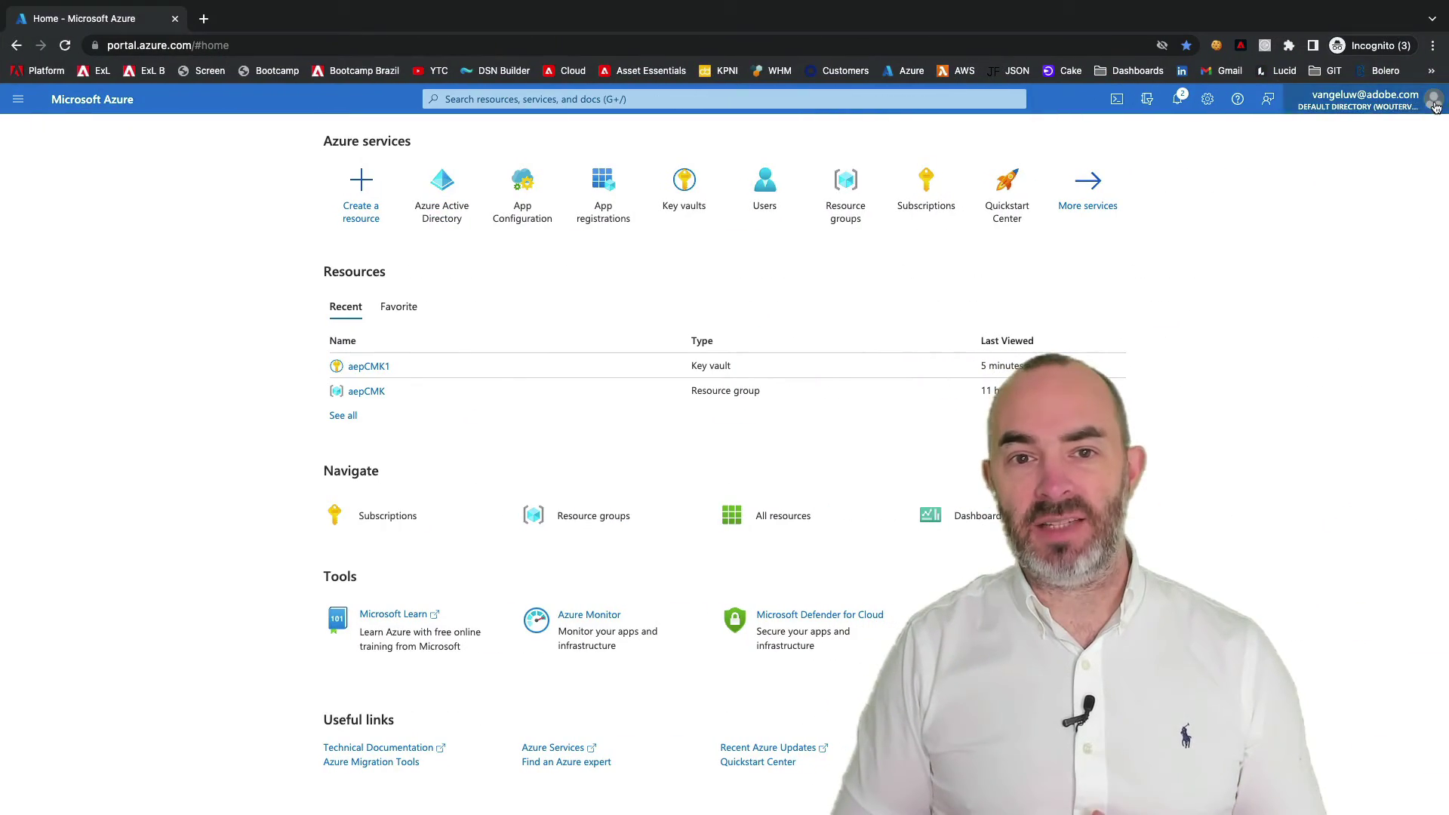
left_click(1435, 107)
left_click(1245, 223)
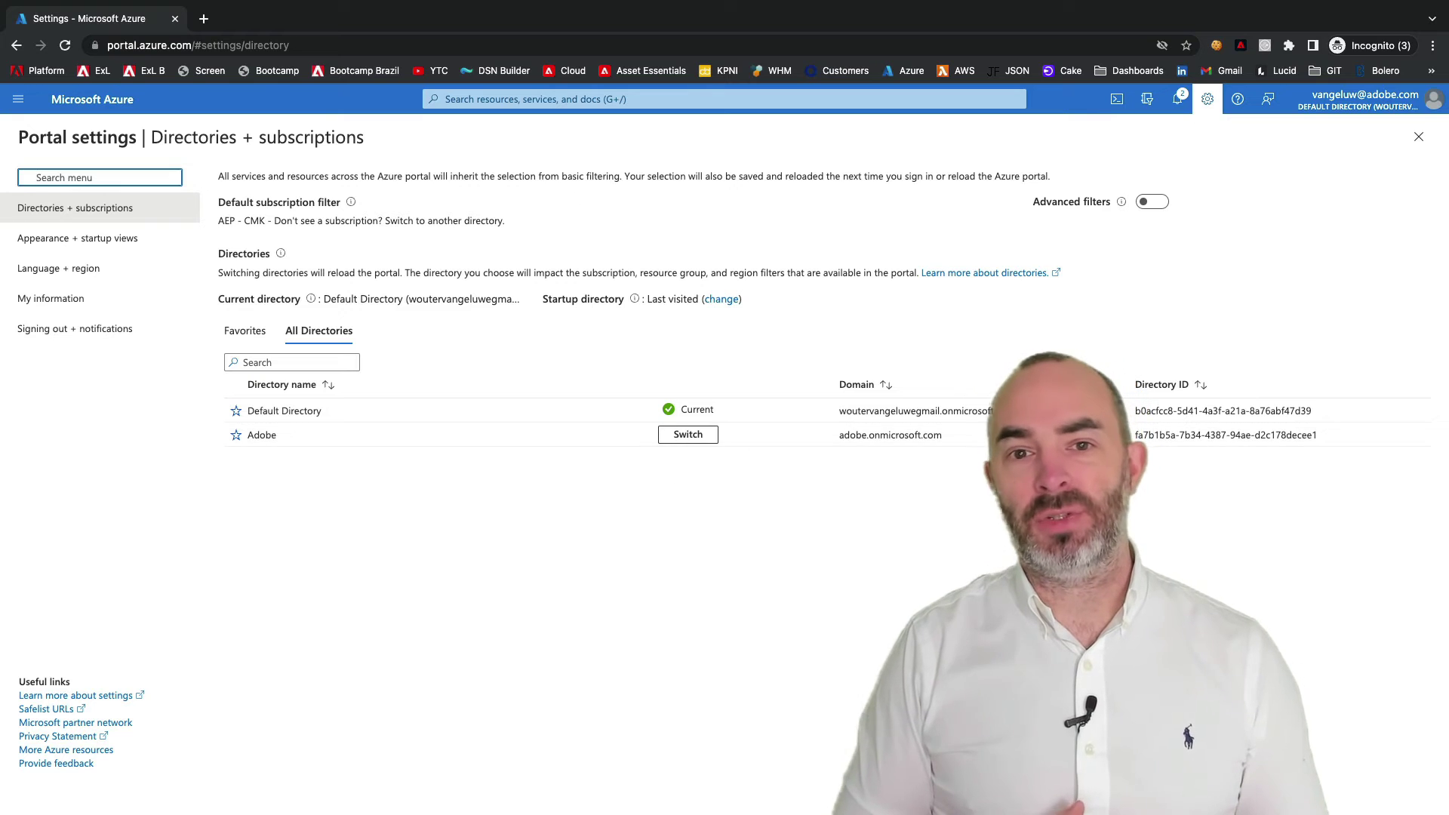
left_click_drag(1135, 410, 1314, 410)
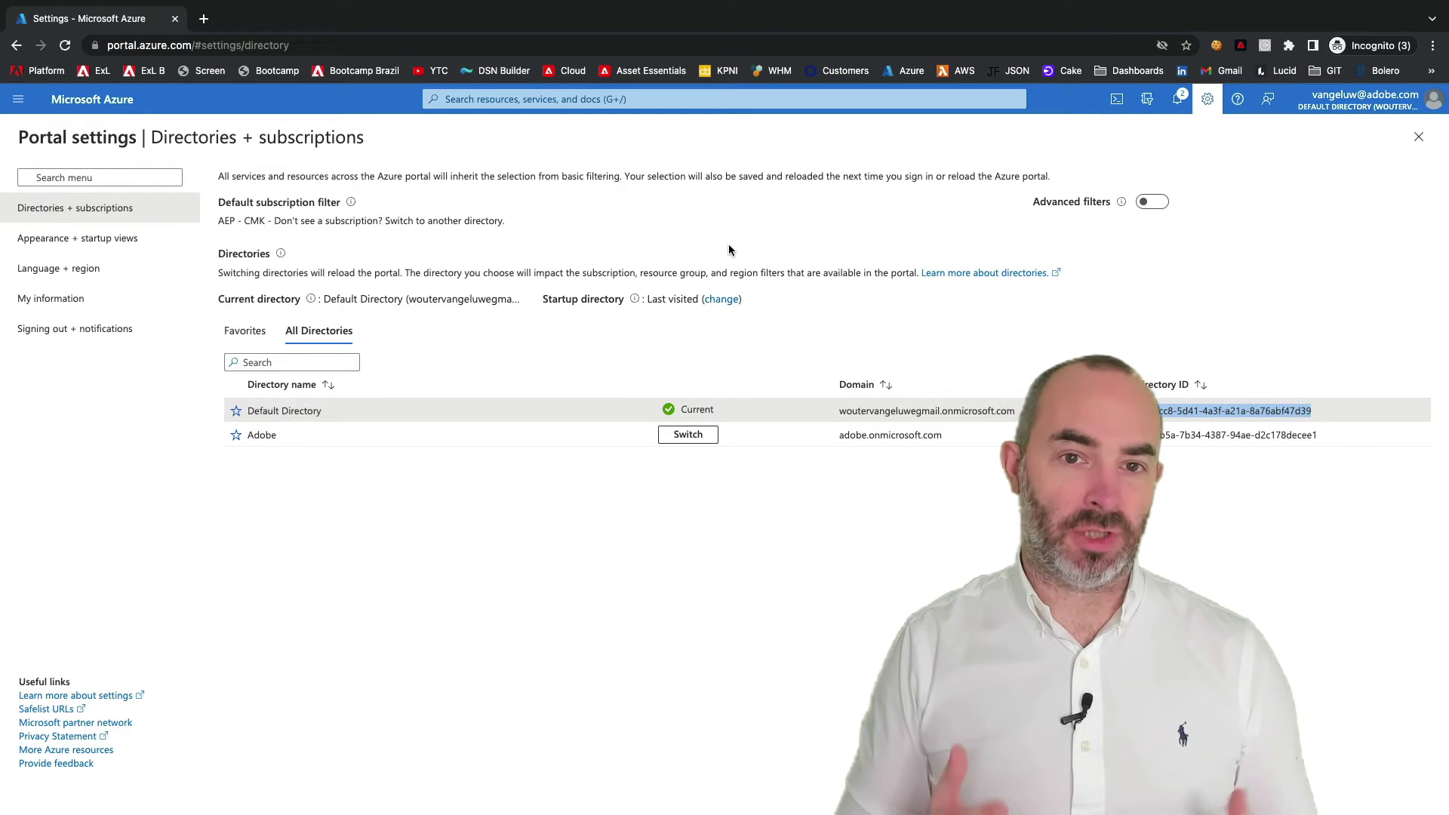
key("super+c")
Step: Replace 'common' with the directory ID and load the edited URL in a new private tab
key("ctrl+Left")
key("ctrl+Left")
key("super+v")
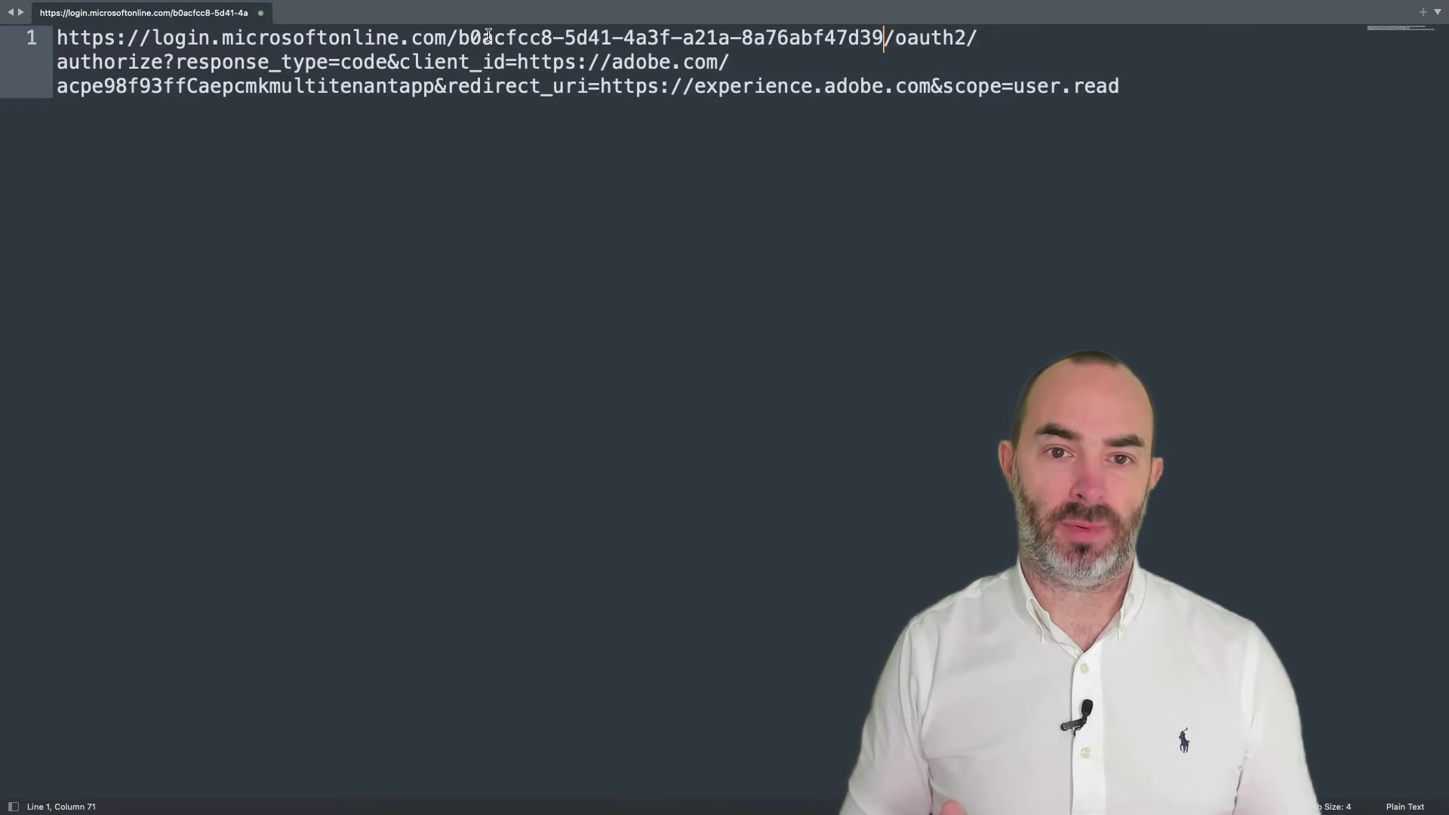
key("super+a")
key("ctrl+Right")
key("ctrl+Right")
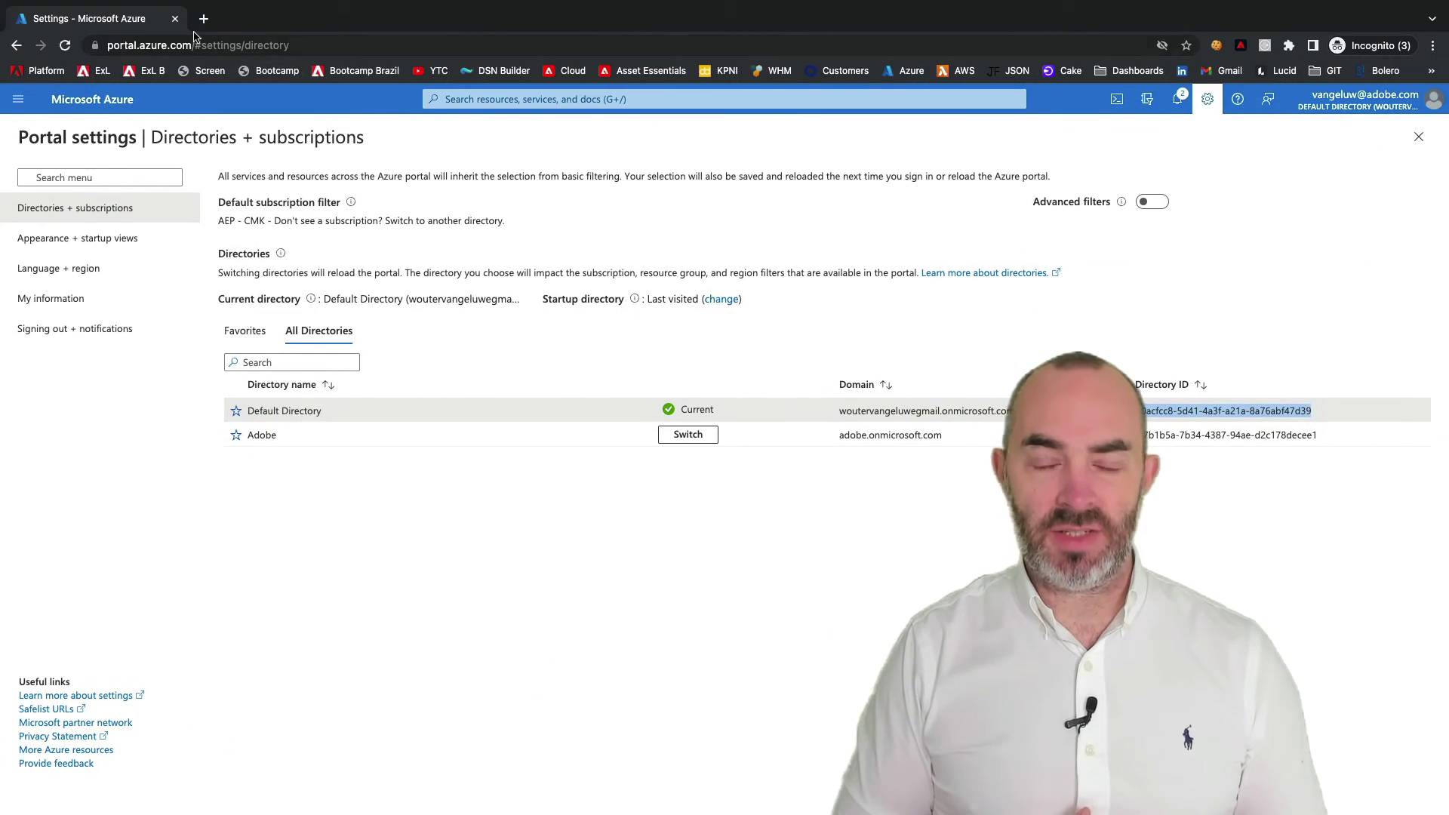
key("super+t")
key("super+v")
key("Return")
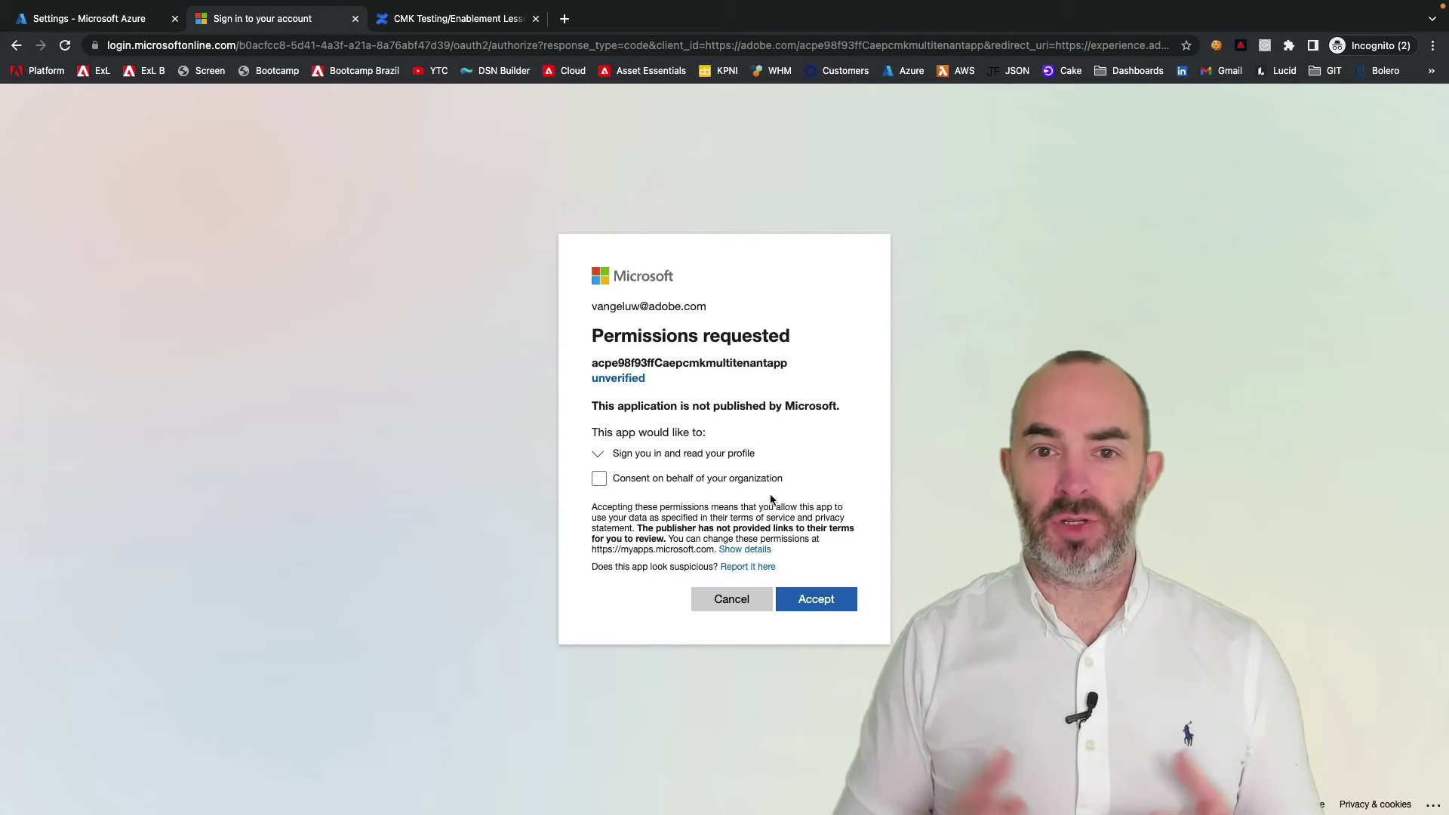
Step: Accept the permissions request on behalf of the organization, close the Adobe tab, and return to Azure home
left_click(600, 480)
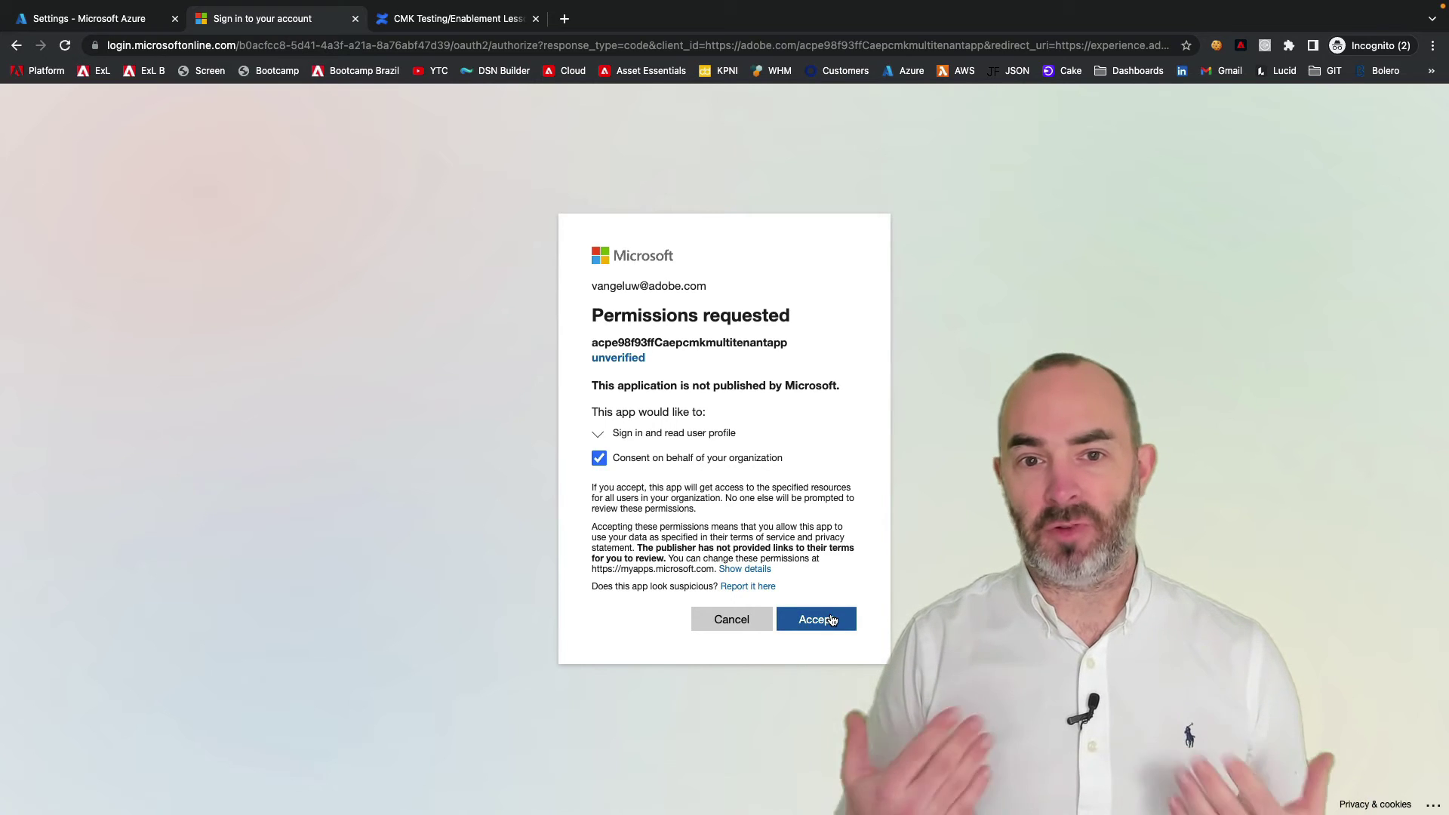
left_click(830, 619)
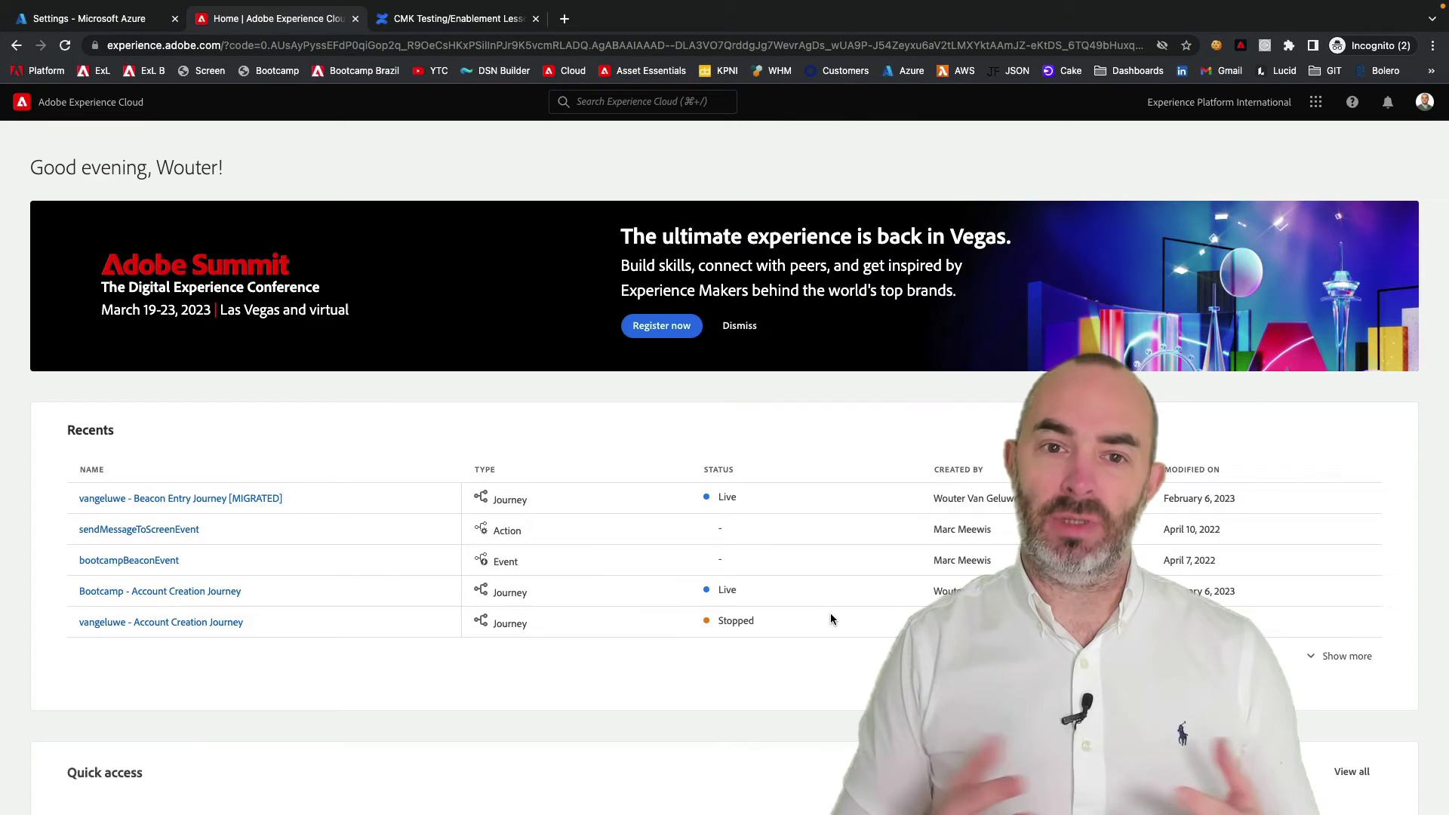
left_click(356, 19)
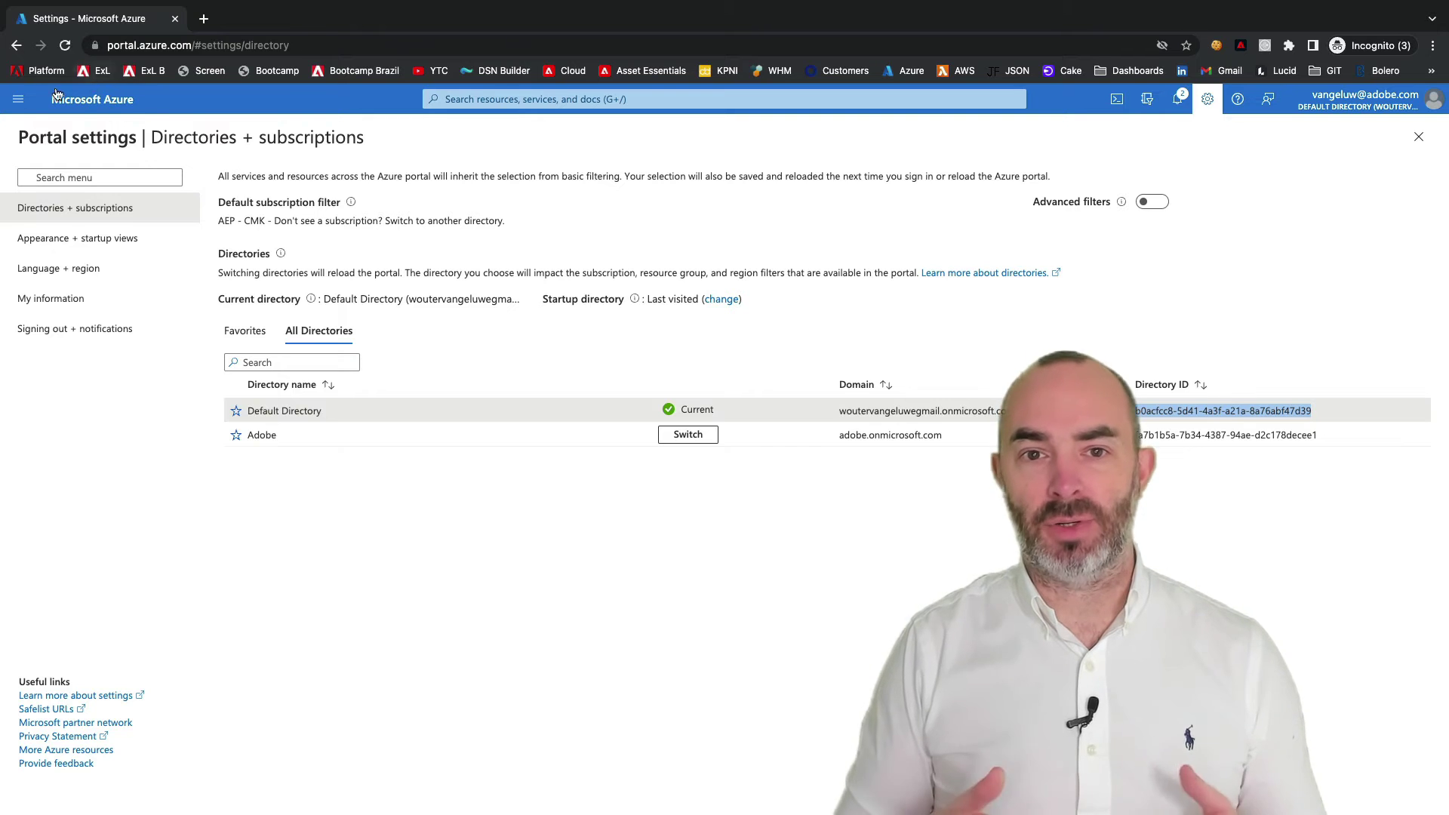
left_click(81, 101)
Step: Open the aepCMK1 key vault's Access control (IAM) and view its role assignments
left_click(443, 183)
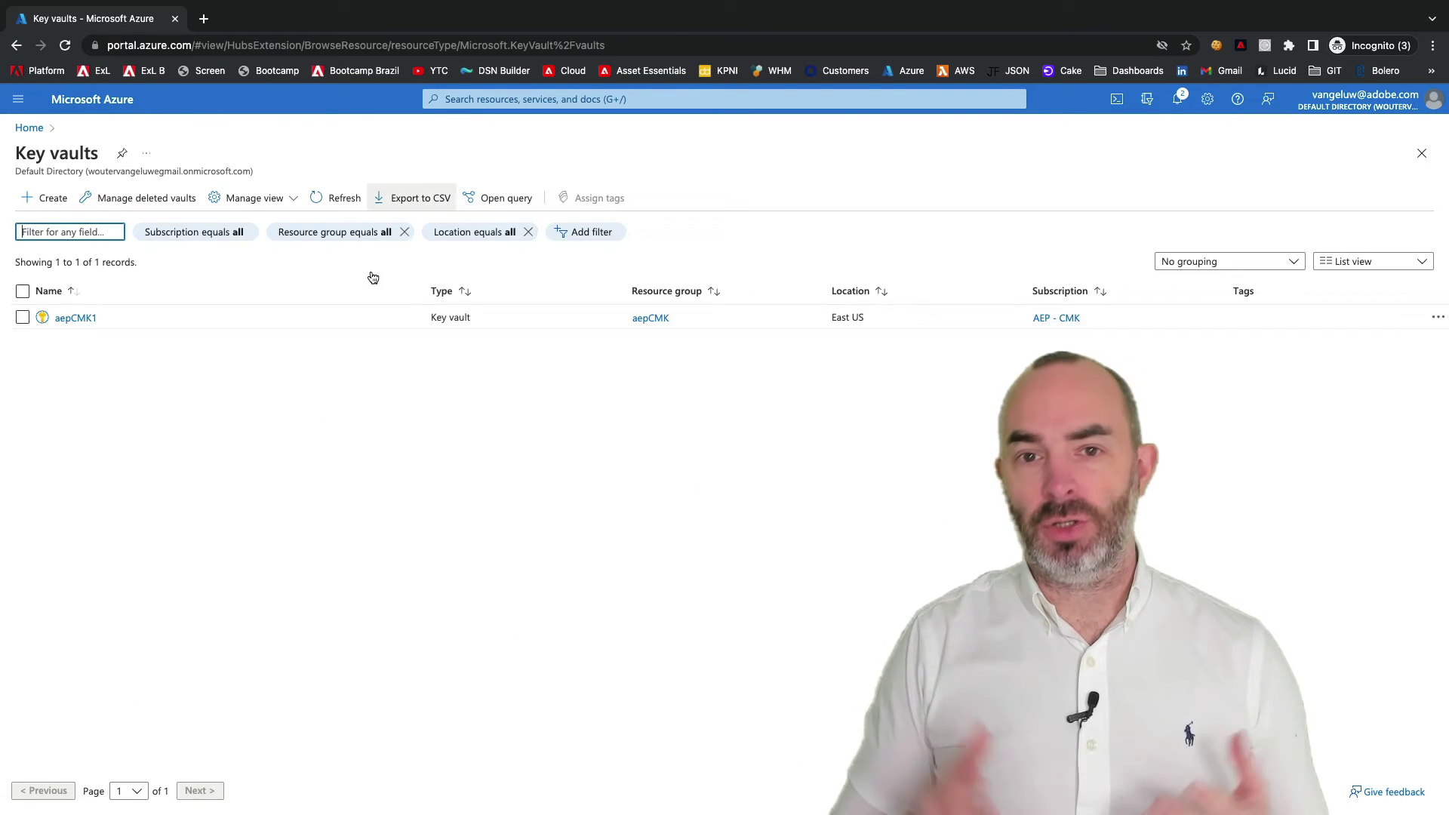
left_click(85, 319)
left_click(315, 273)
scroll(317, 277, "down", 2)
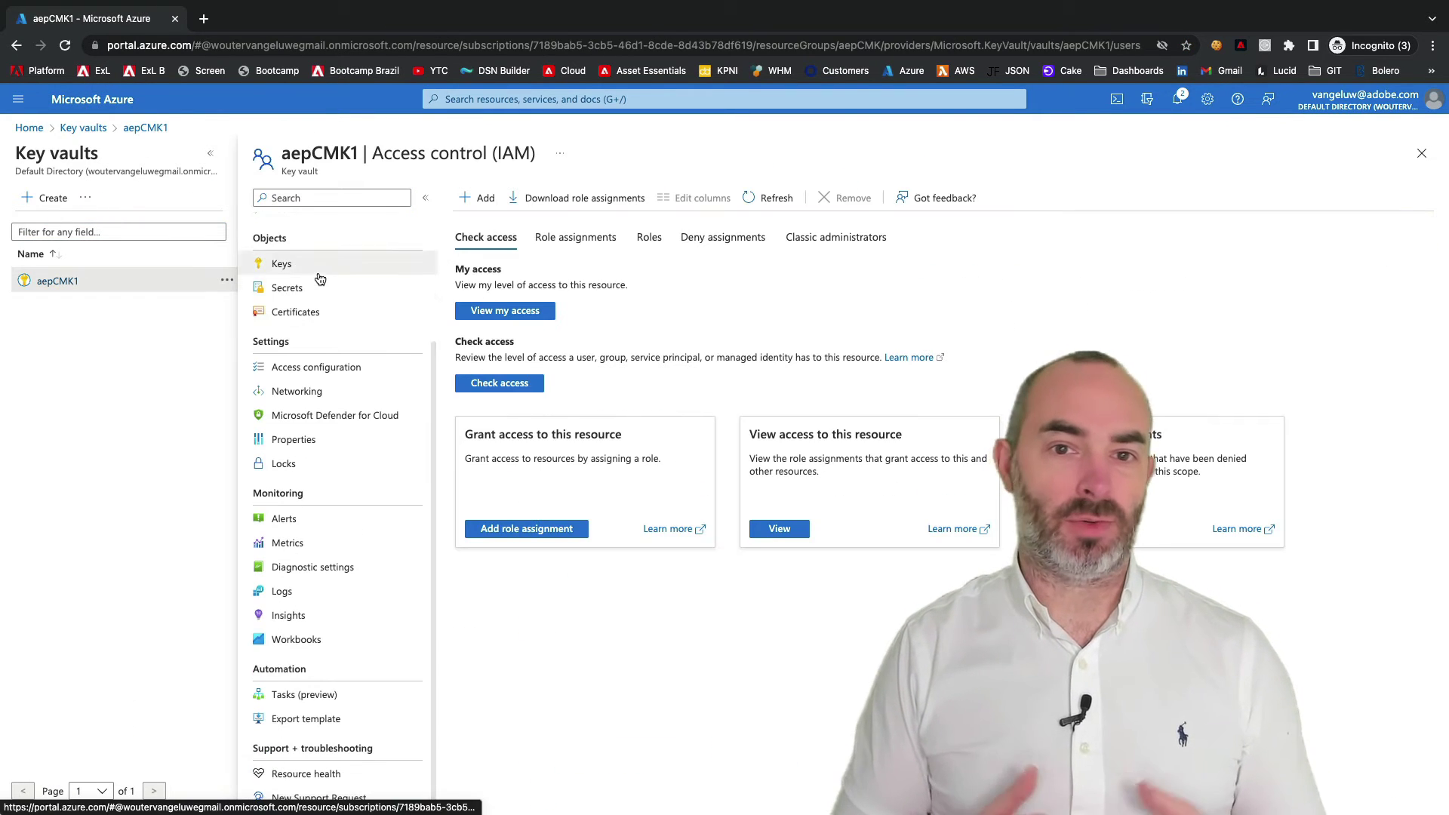
left_click(590, 240)
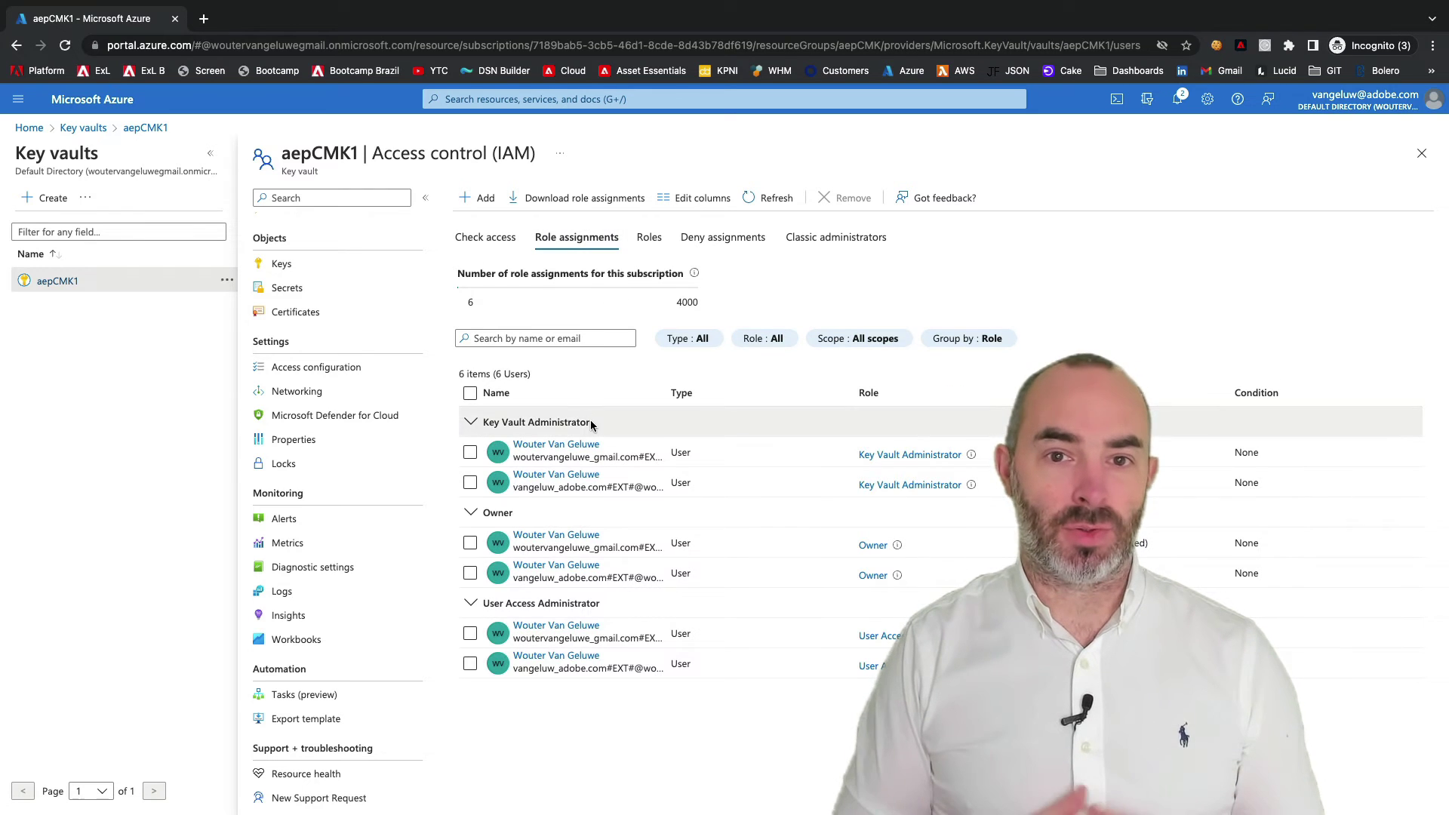
double_click(567, 604)
Step: Start a role assignment with the Key Vault Crypto Service Encryption User role
left_click(479, 198)
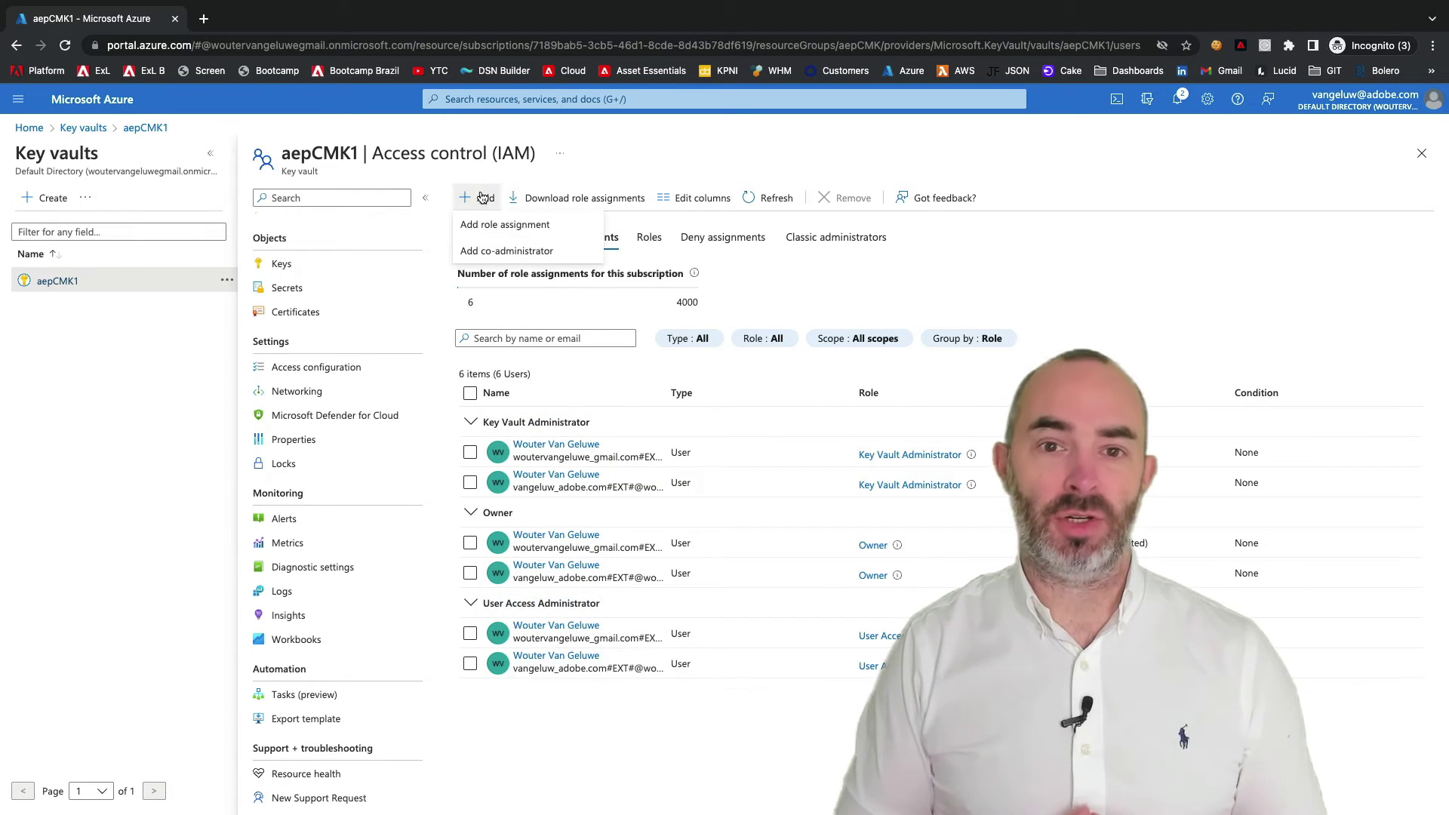
left_click(483, 225)
left_click(146, 543)
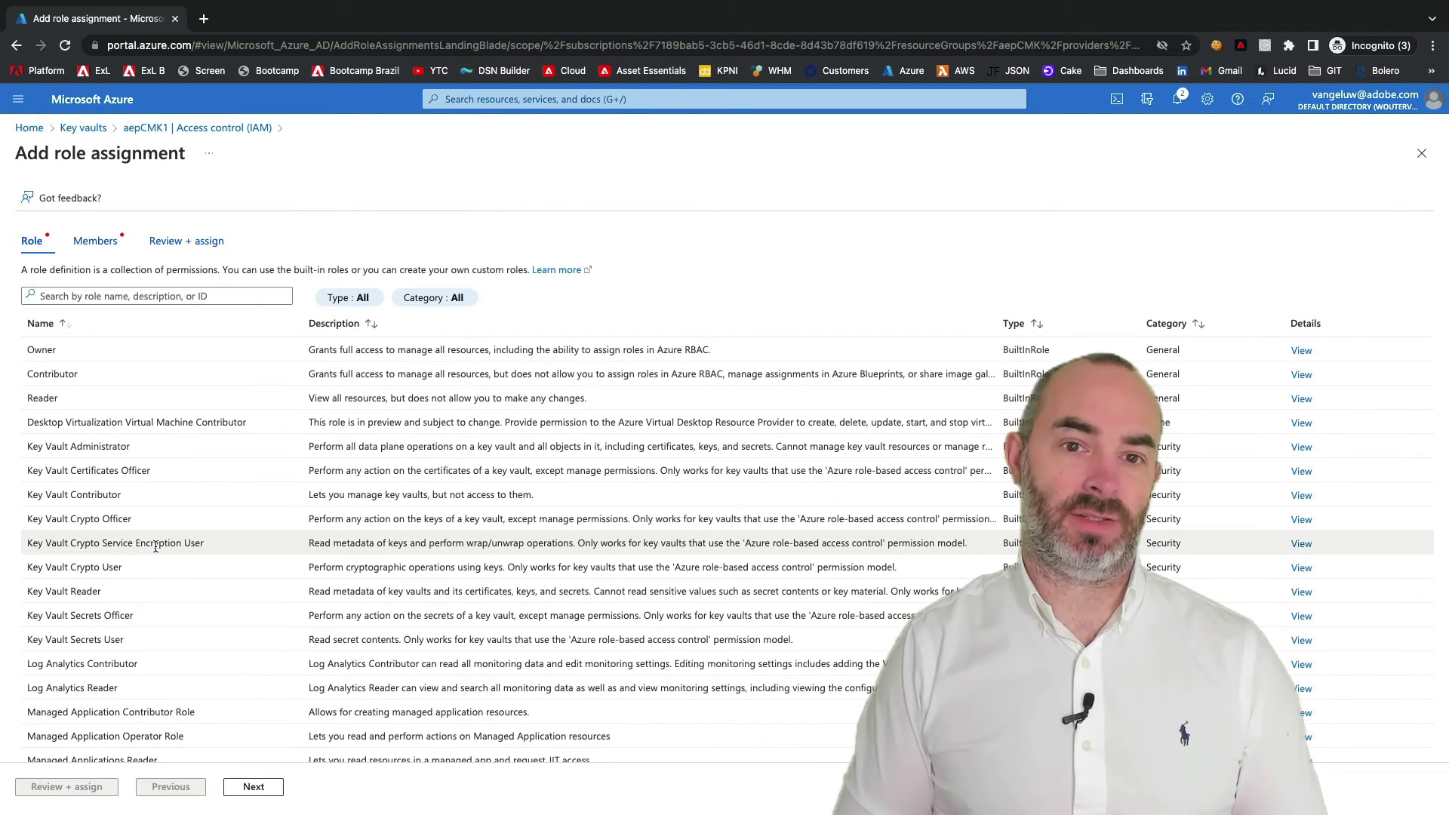
left_click(253, 786)
Step: Assign the role to the Adobe multi-tenant app found by searching 'acp'
left_click(180, 364)
type("acp")
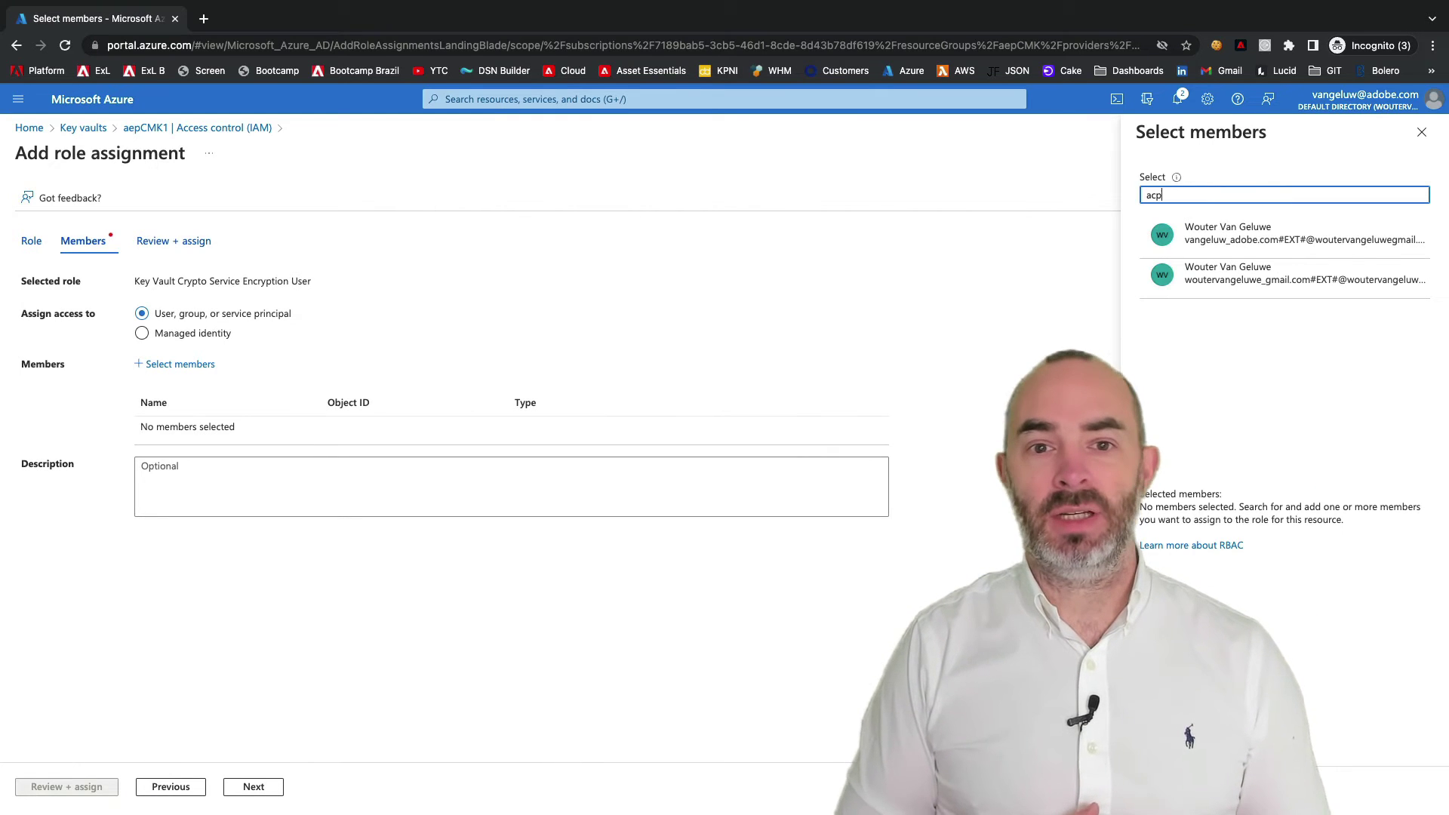
left_click(1261, 236)
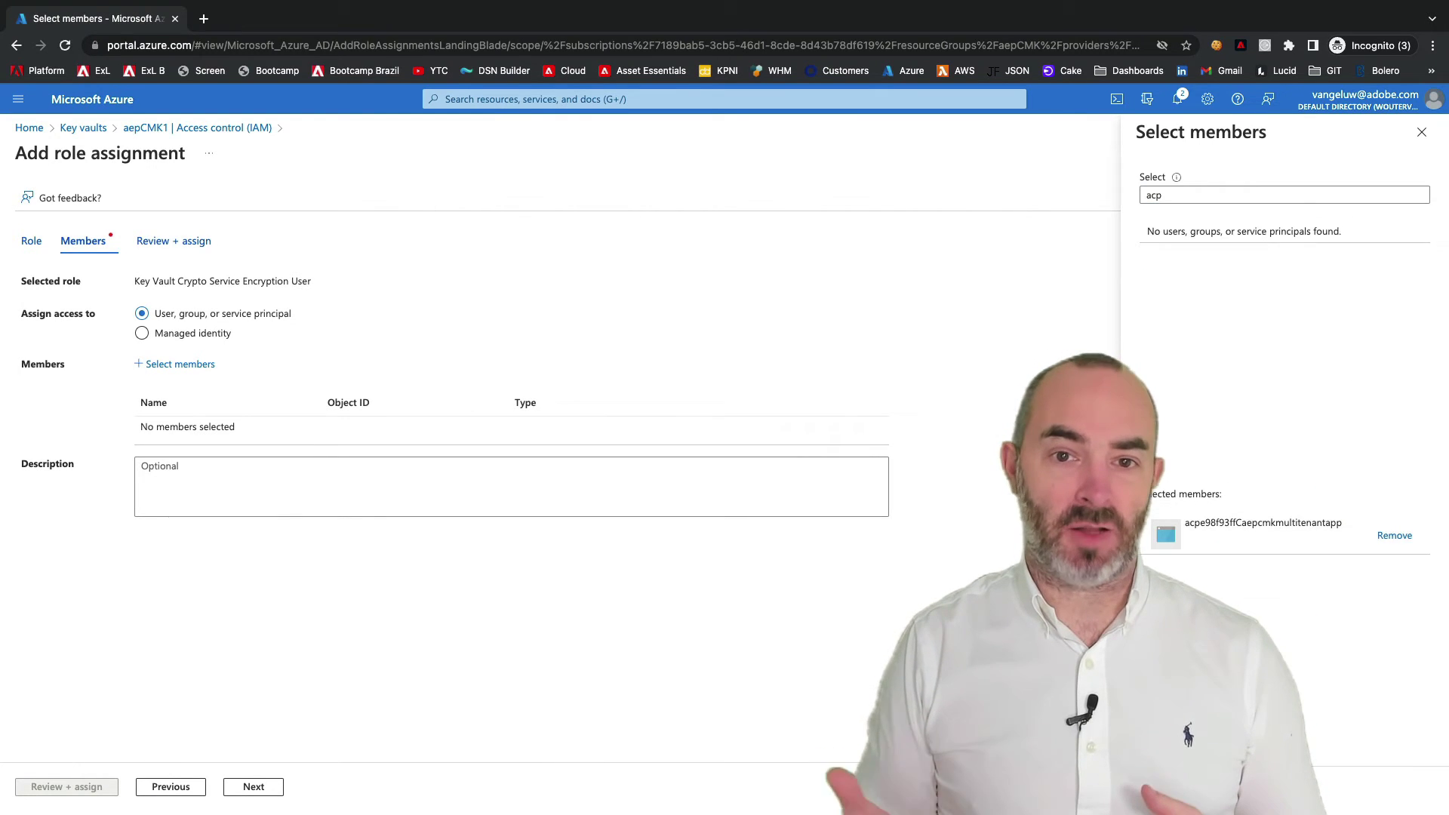
left_click(1158, 786)
left_click(48, 787)
left_click(48, 787)
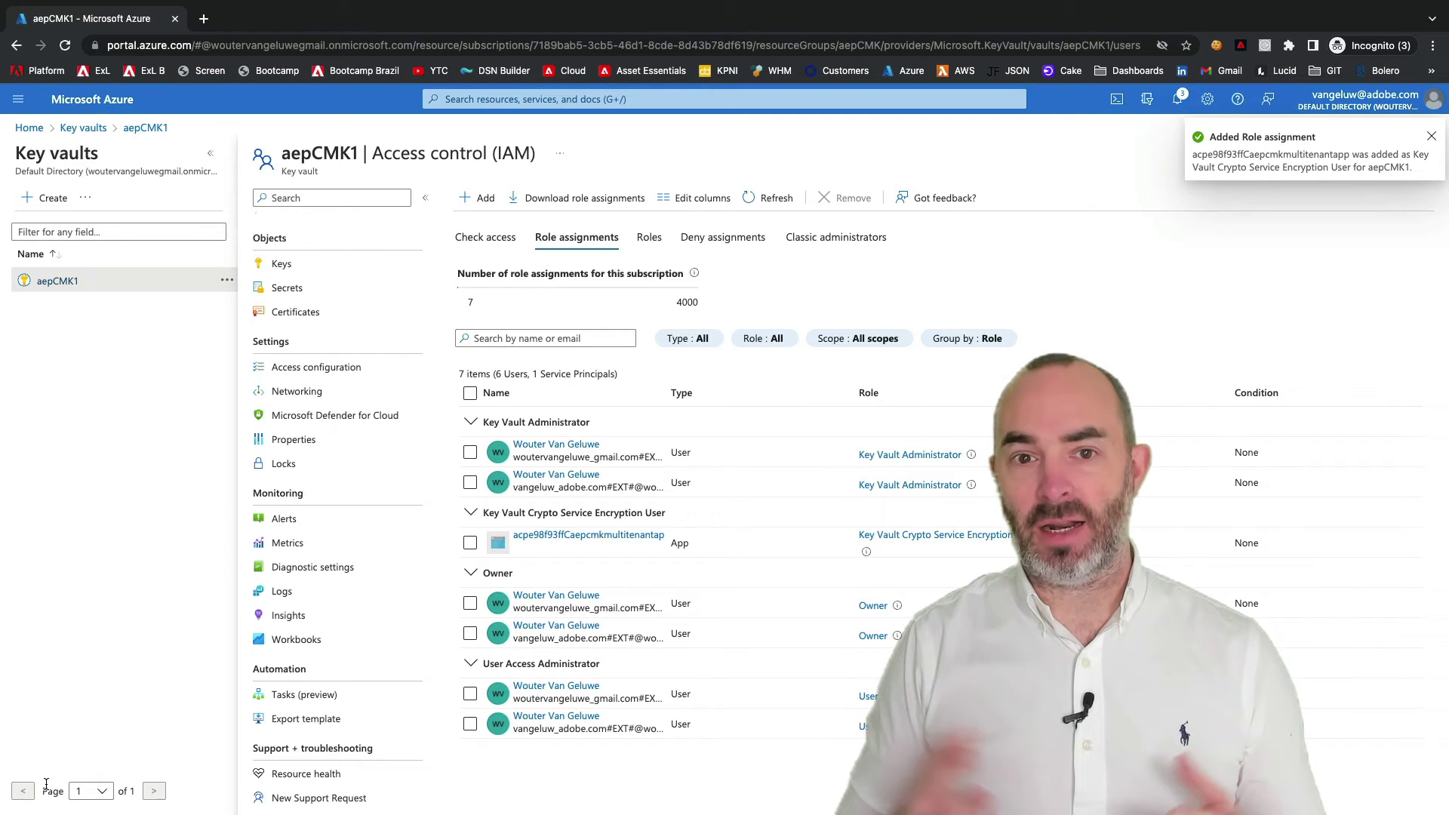
left_click_drag(669, 513, 485, 515)
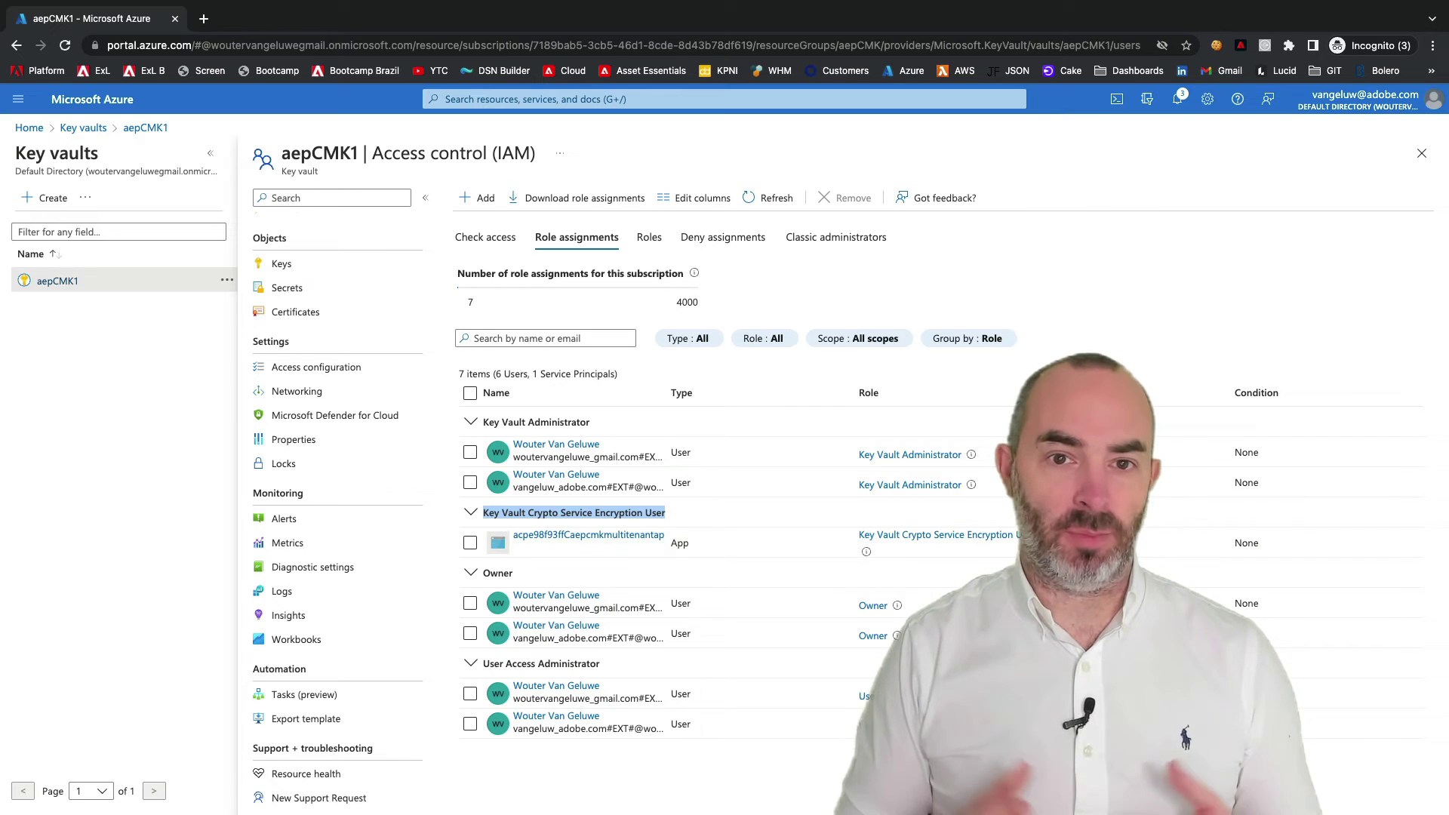
Step: Confirm the aepCMK1 vault uses the role-based access control permission model
scroll(325, 536, "up", 3)
left_click(324, 536)
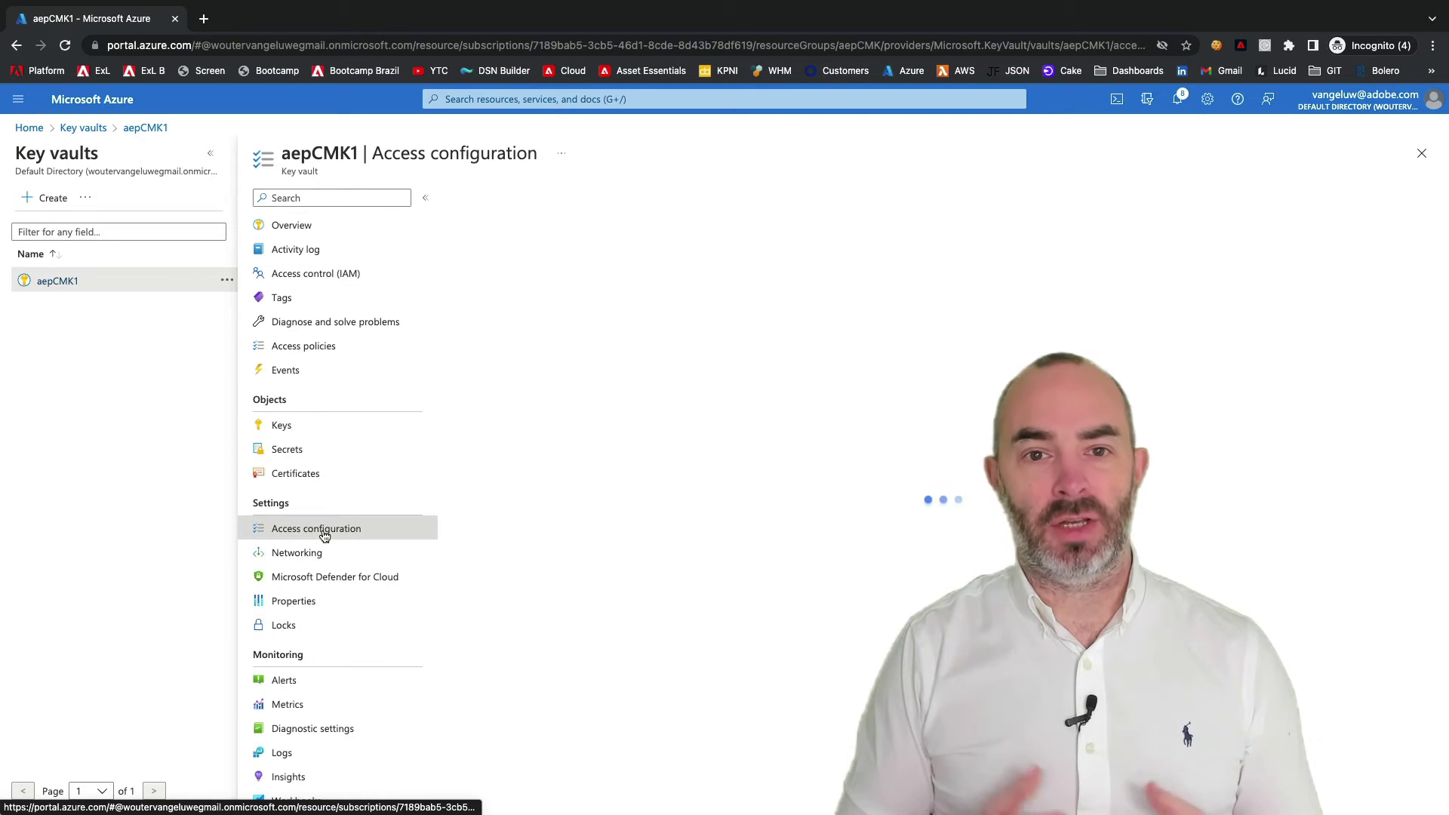
left_click_drag(532, 400, 700, 390)
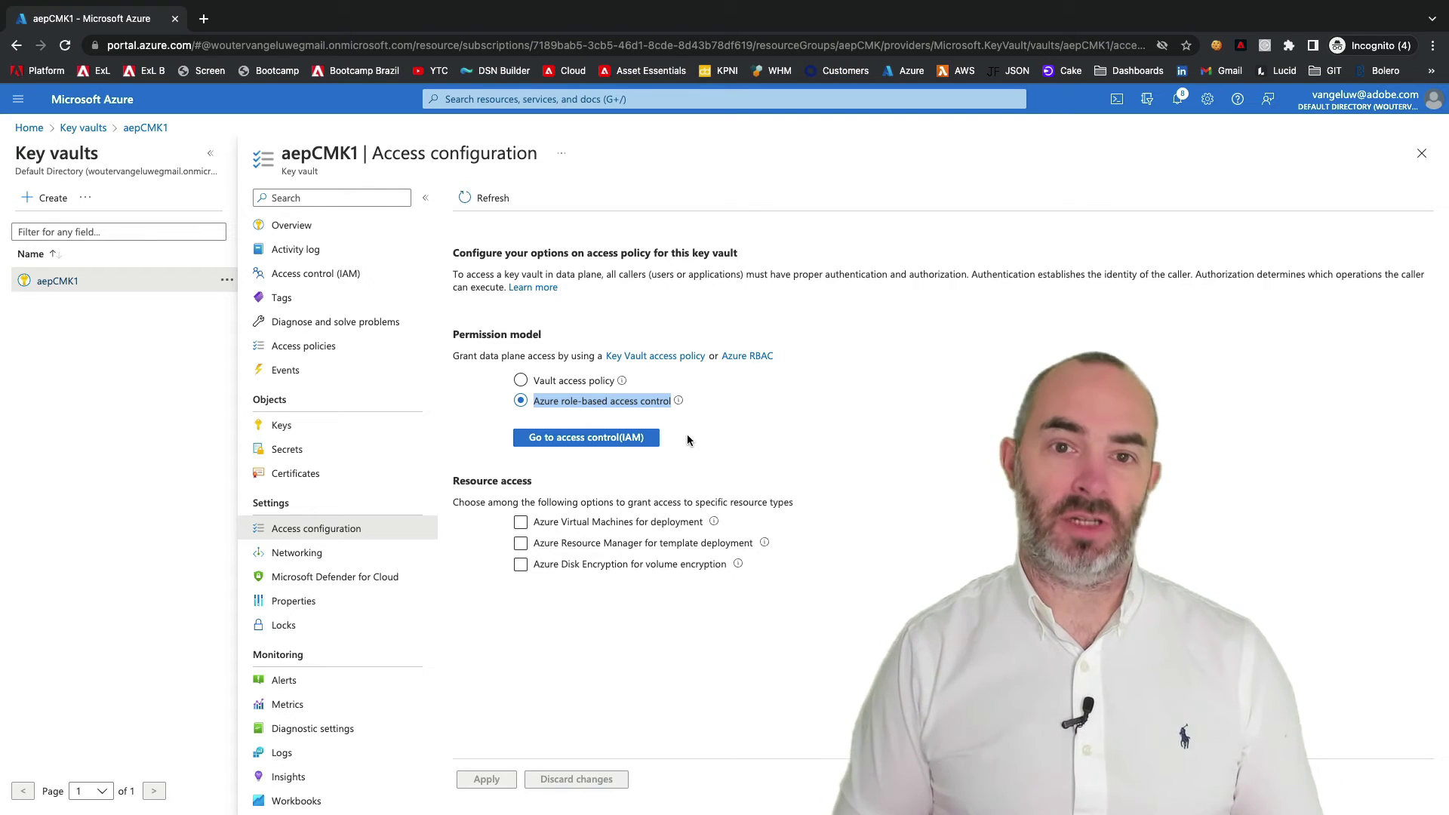
Step: Copy the Key Identifier URL of aepCMK-key1's current version
left_click(306, 426)
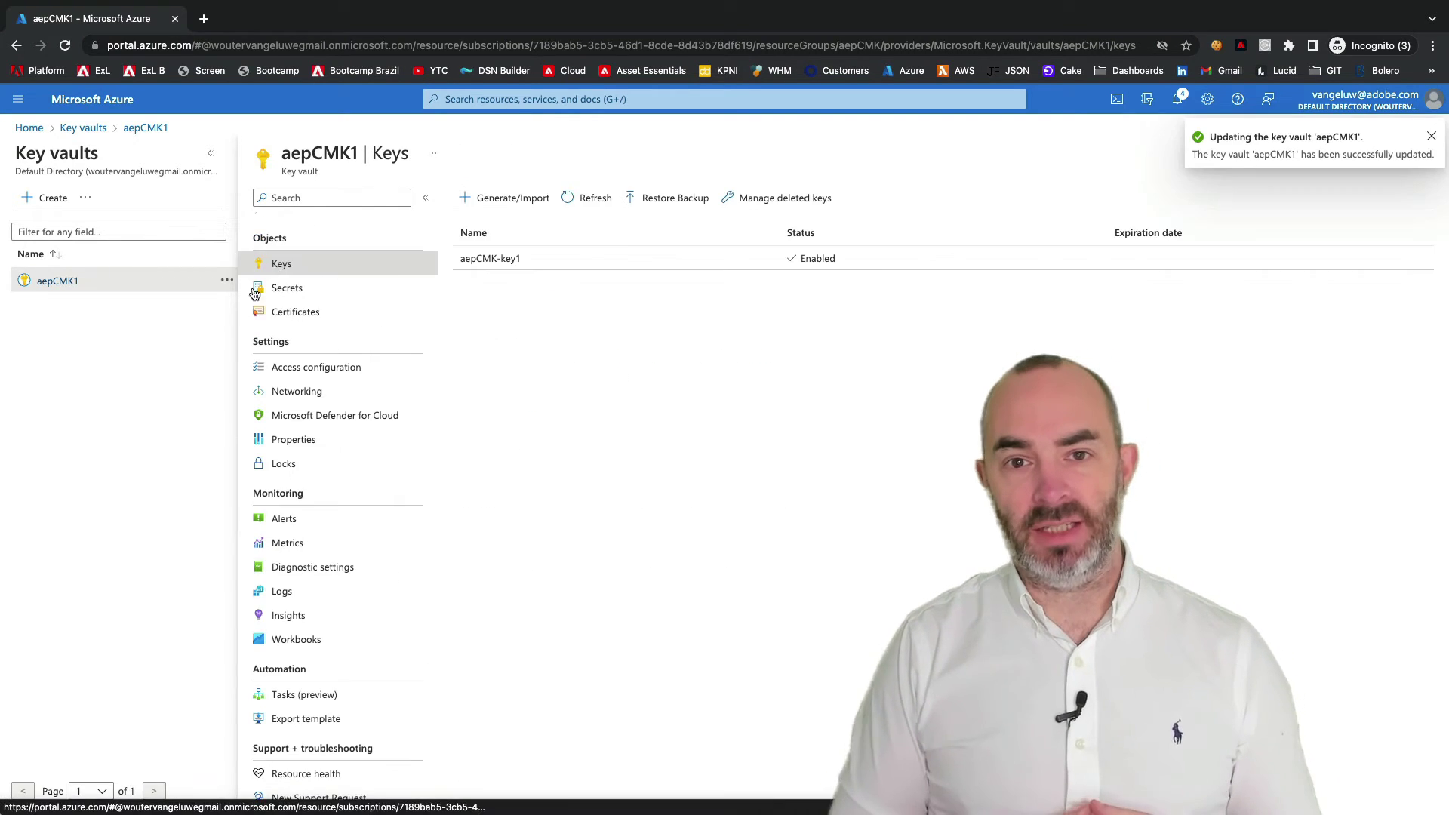
left_click(520, 262)
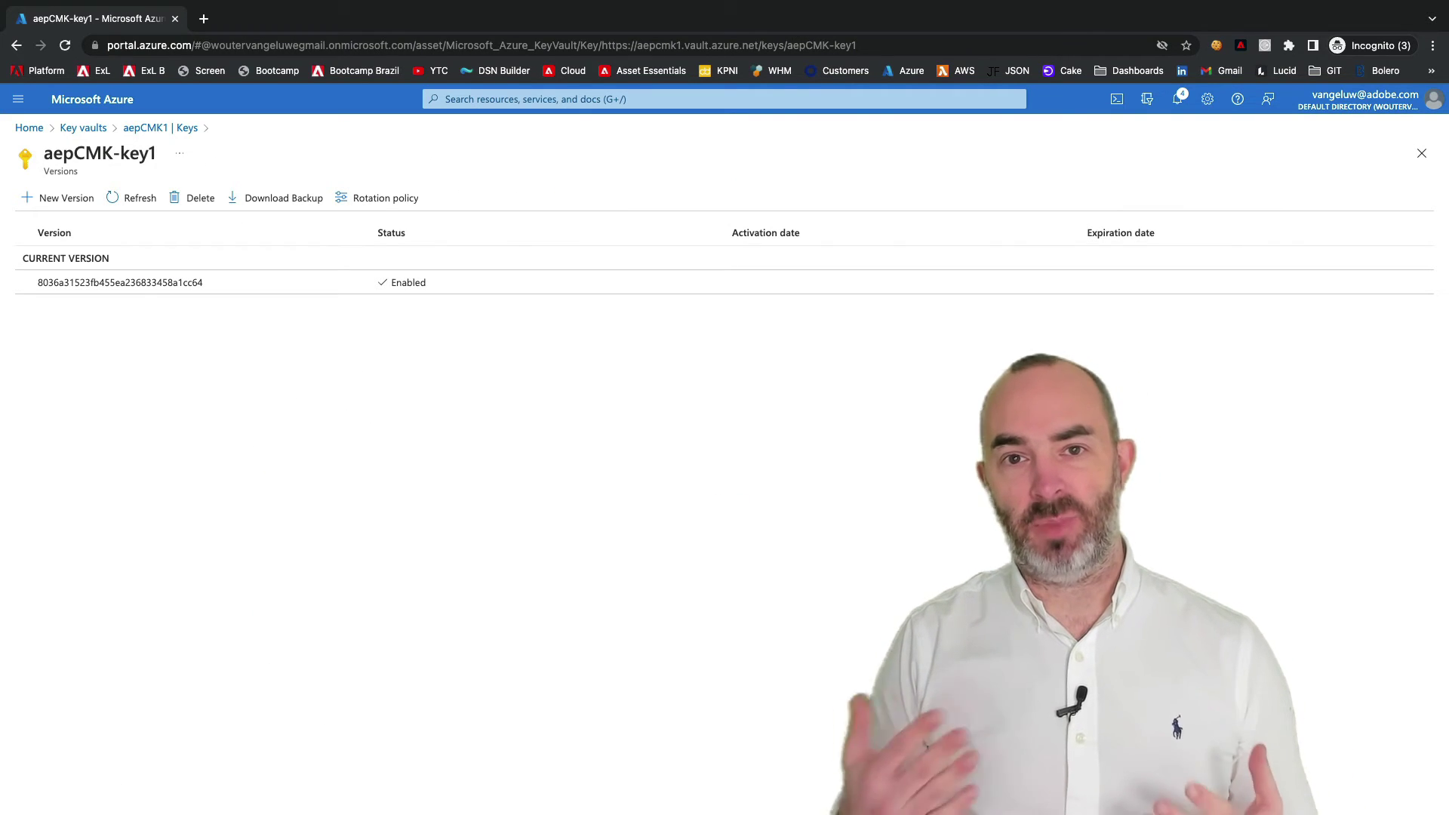
left_click(105, 283)
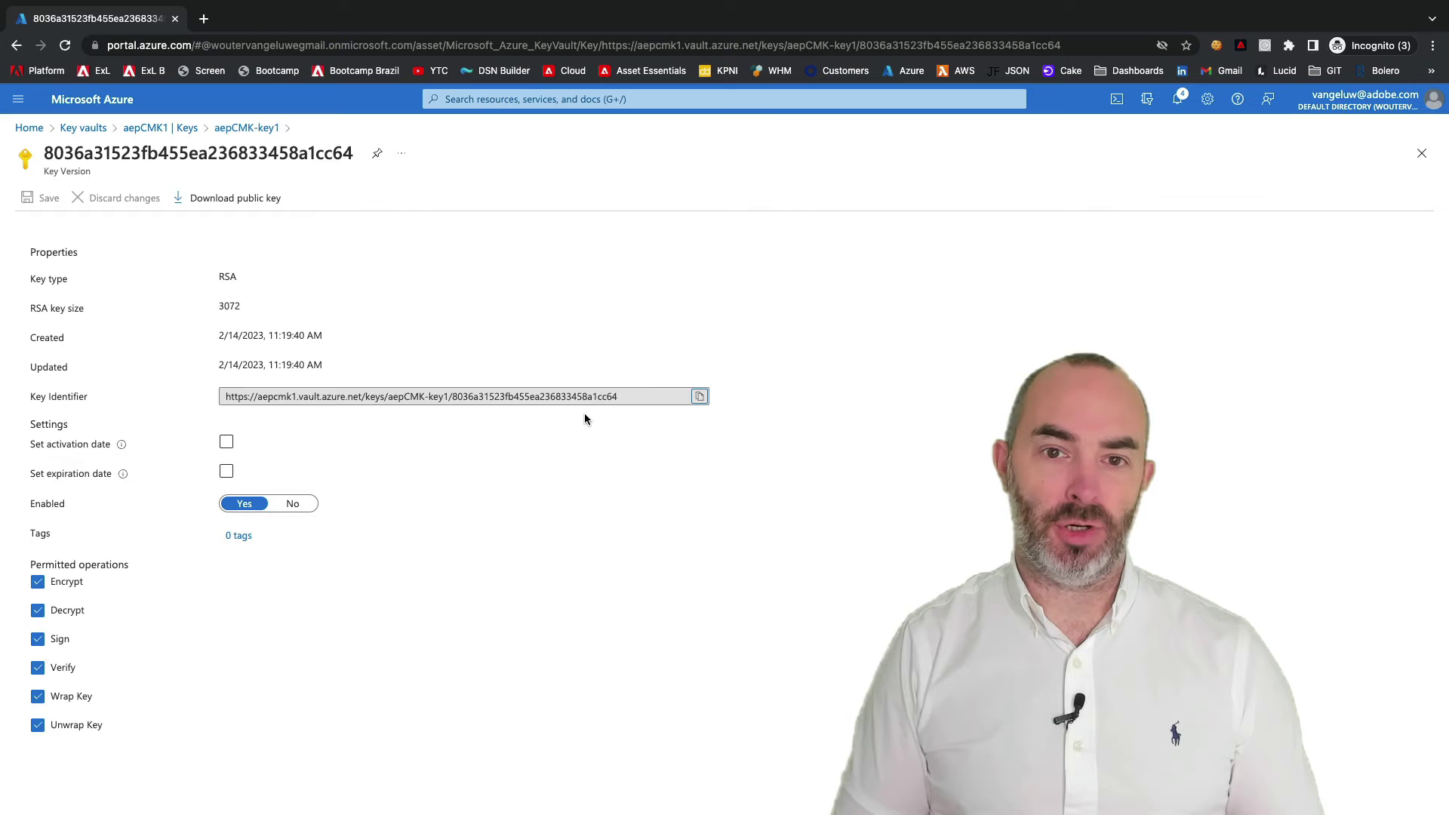
left_click(700, 398)
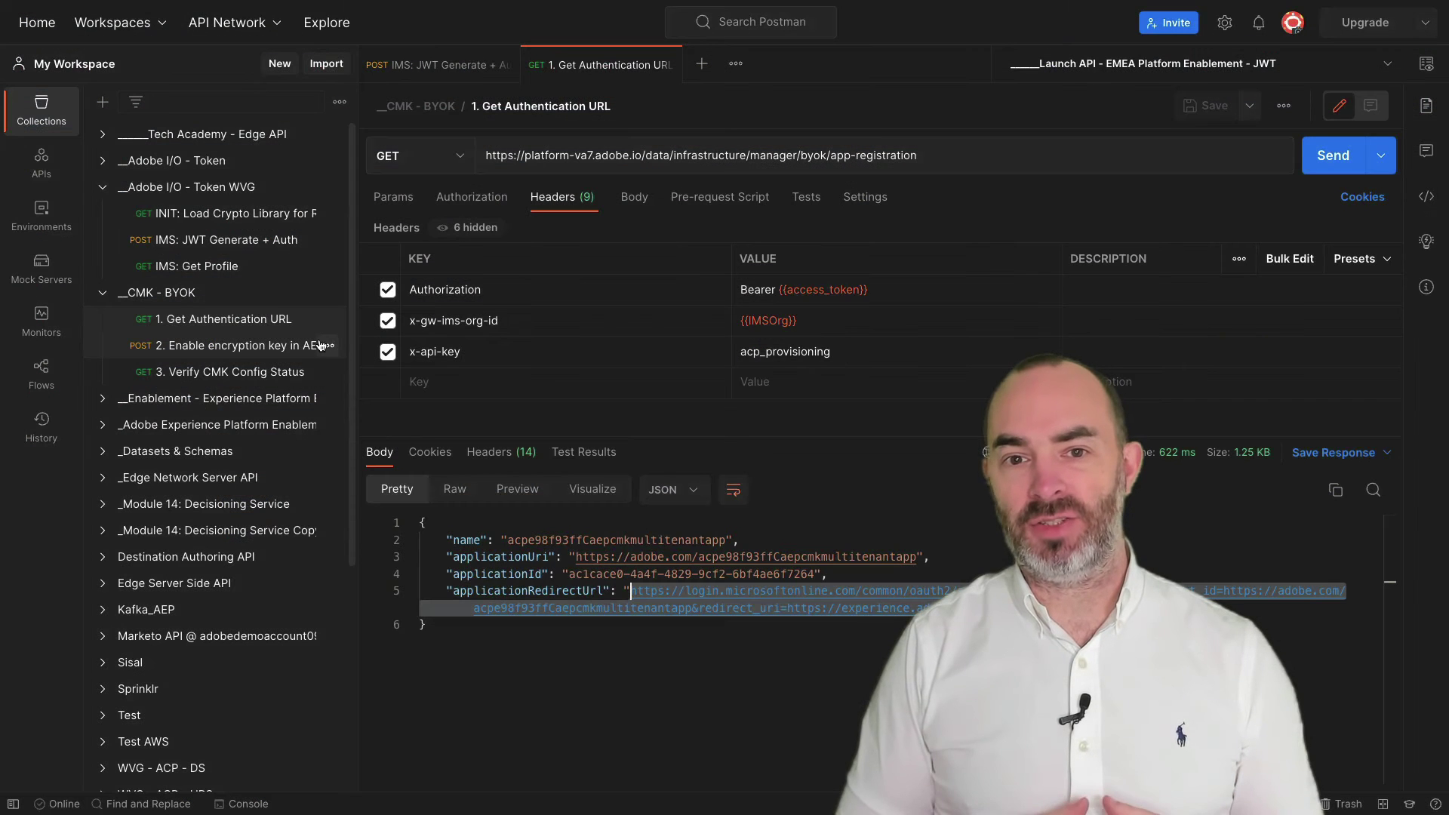
Step: Paste the Azure key URL into keyVaultKeyIdentifier of '2. Enable encryption key in AEP' and send it
left_click(204, 345)
left_click(626, 370)
key("ctrl+v")
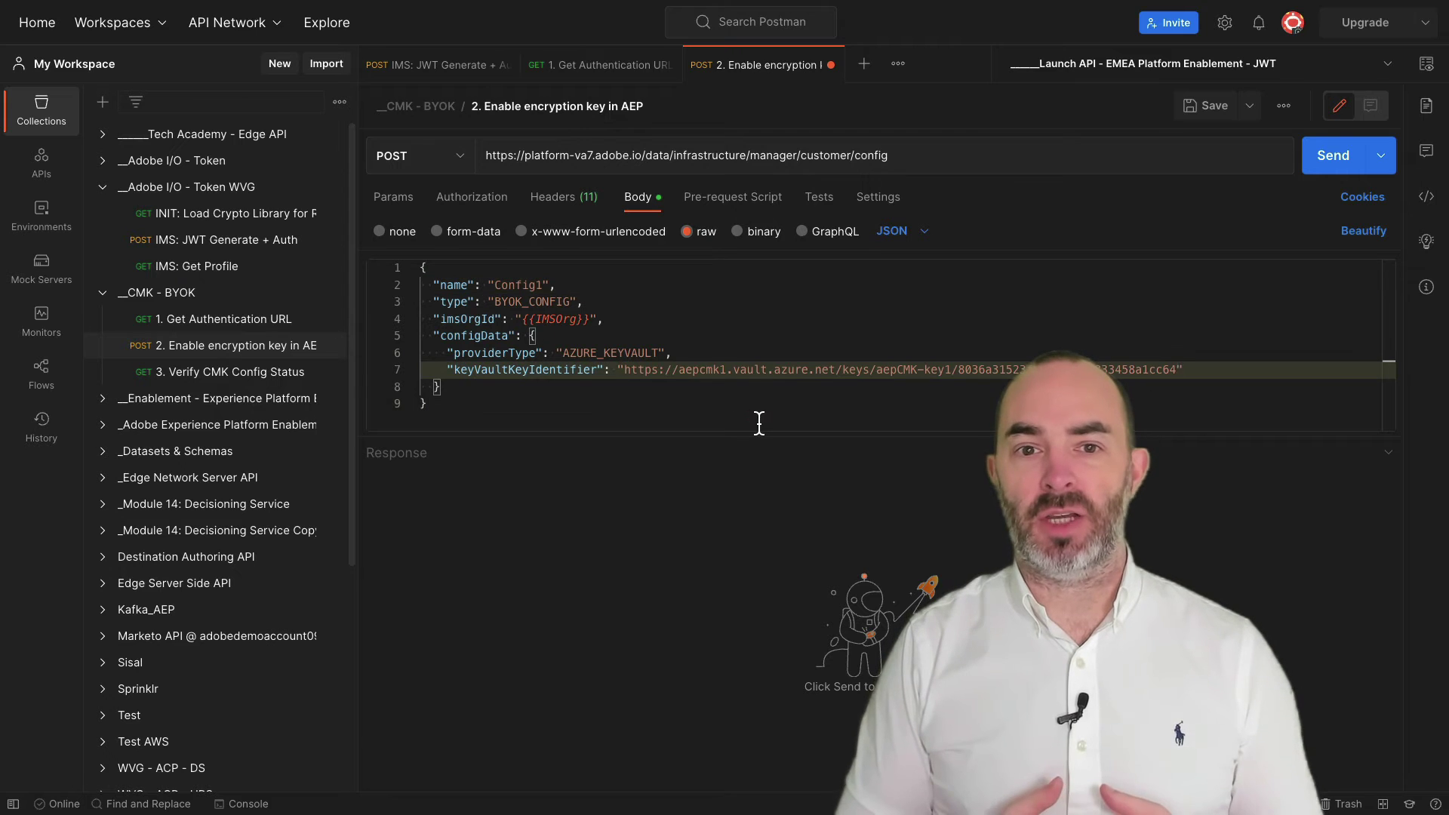
key("Down")
left_click(1332, 154)
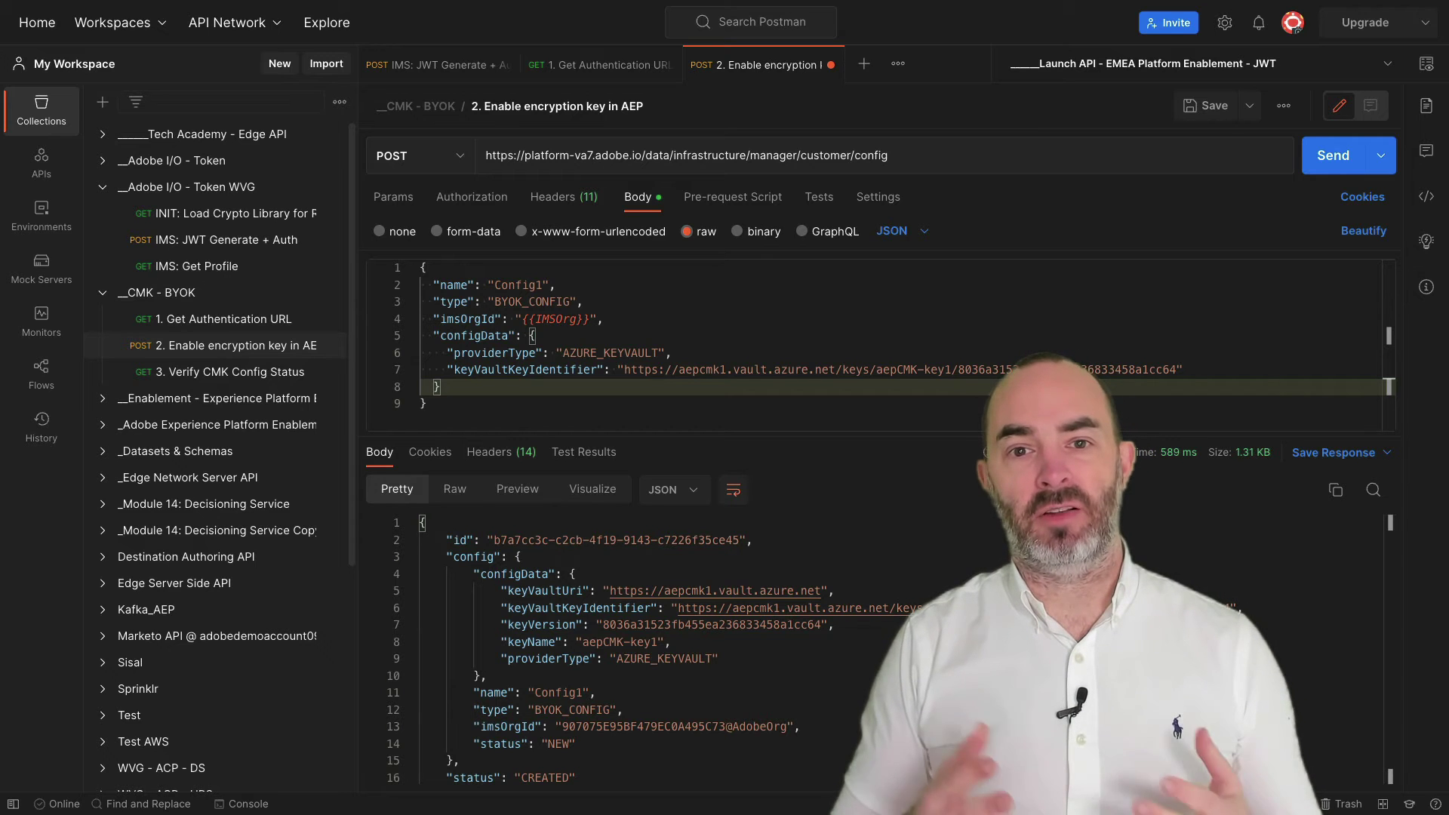
Step: Check Config3 via '3. Verify CMK Config Status', resending while it reports UPDATE_EXISTING_RESOURCES
left_click(230, 372)
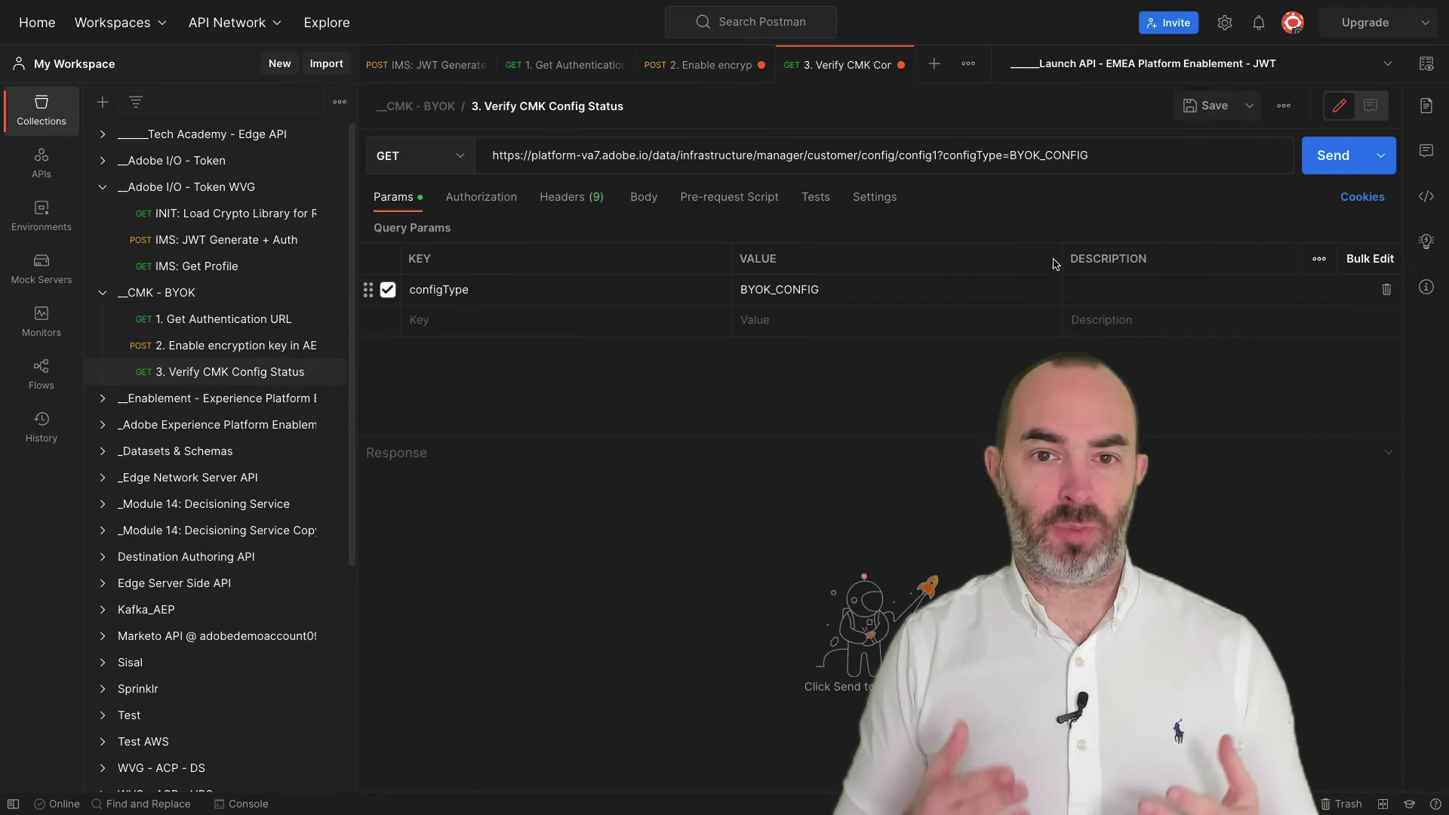
double_click(920, 154)
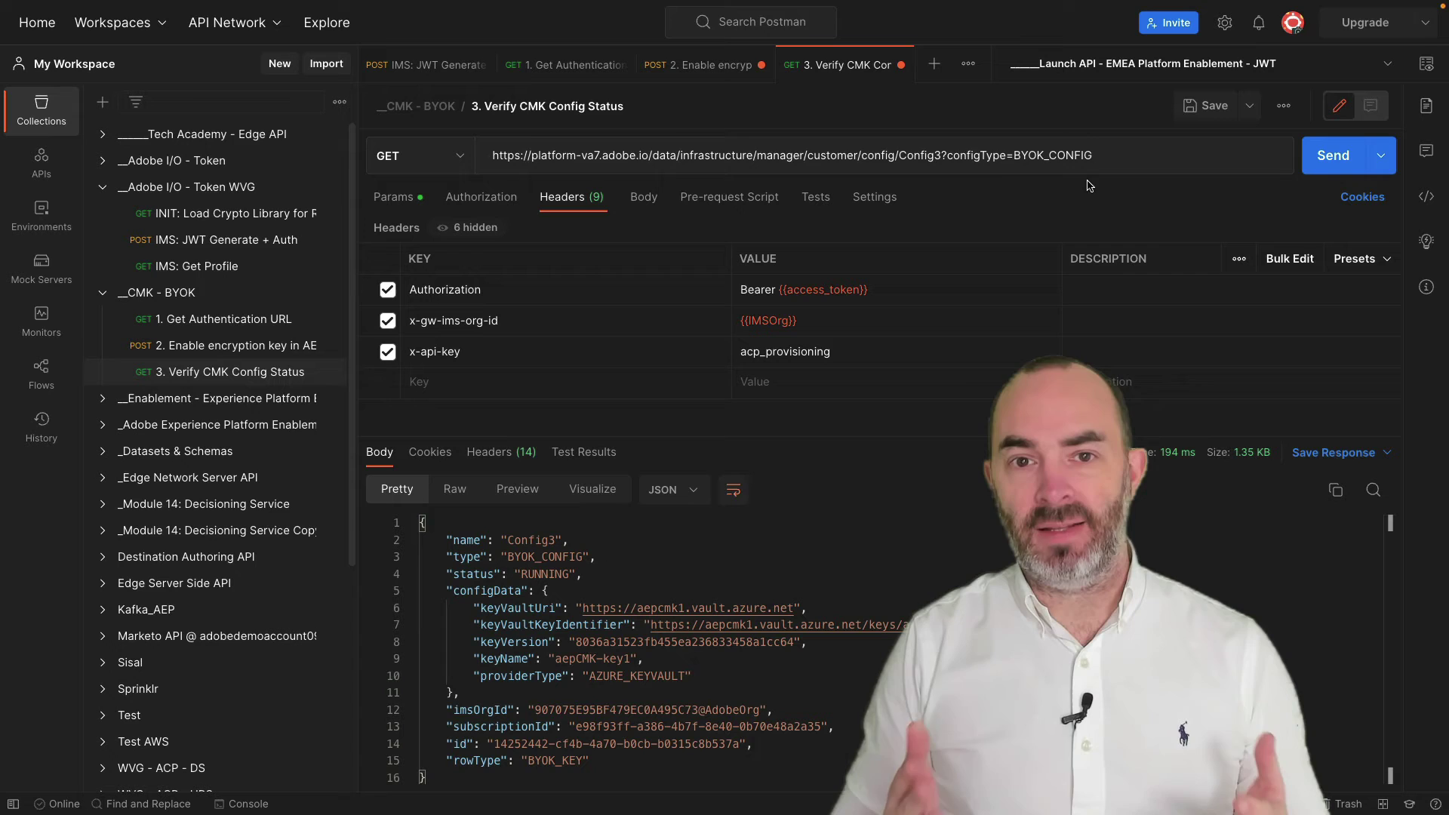
left_click(1319, 156)
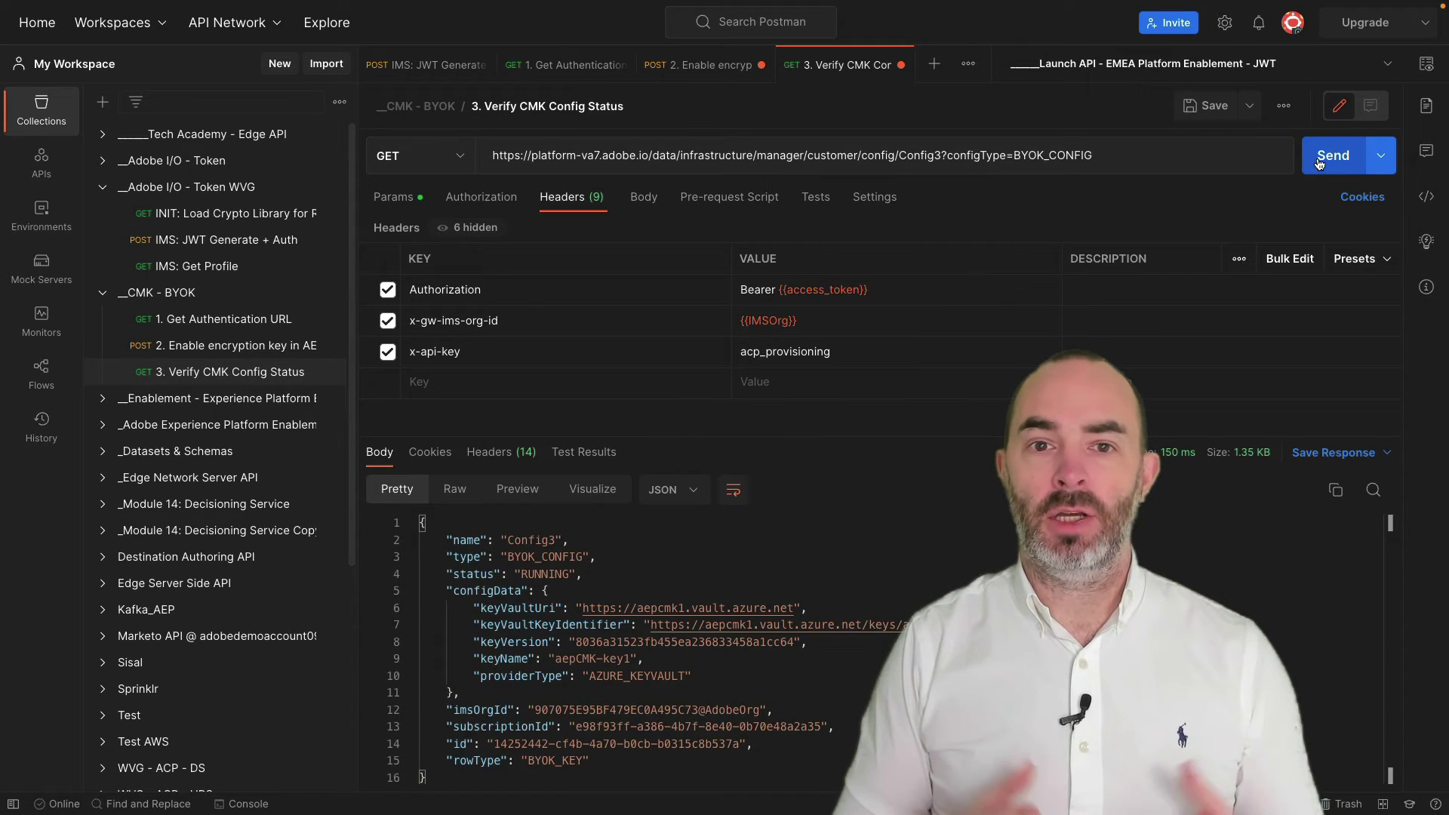
left_click(1318, 156)
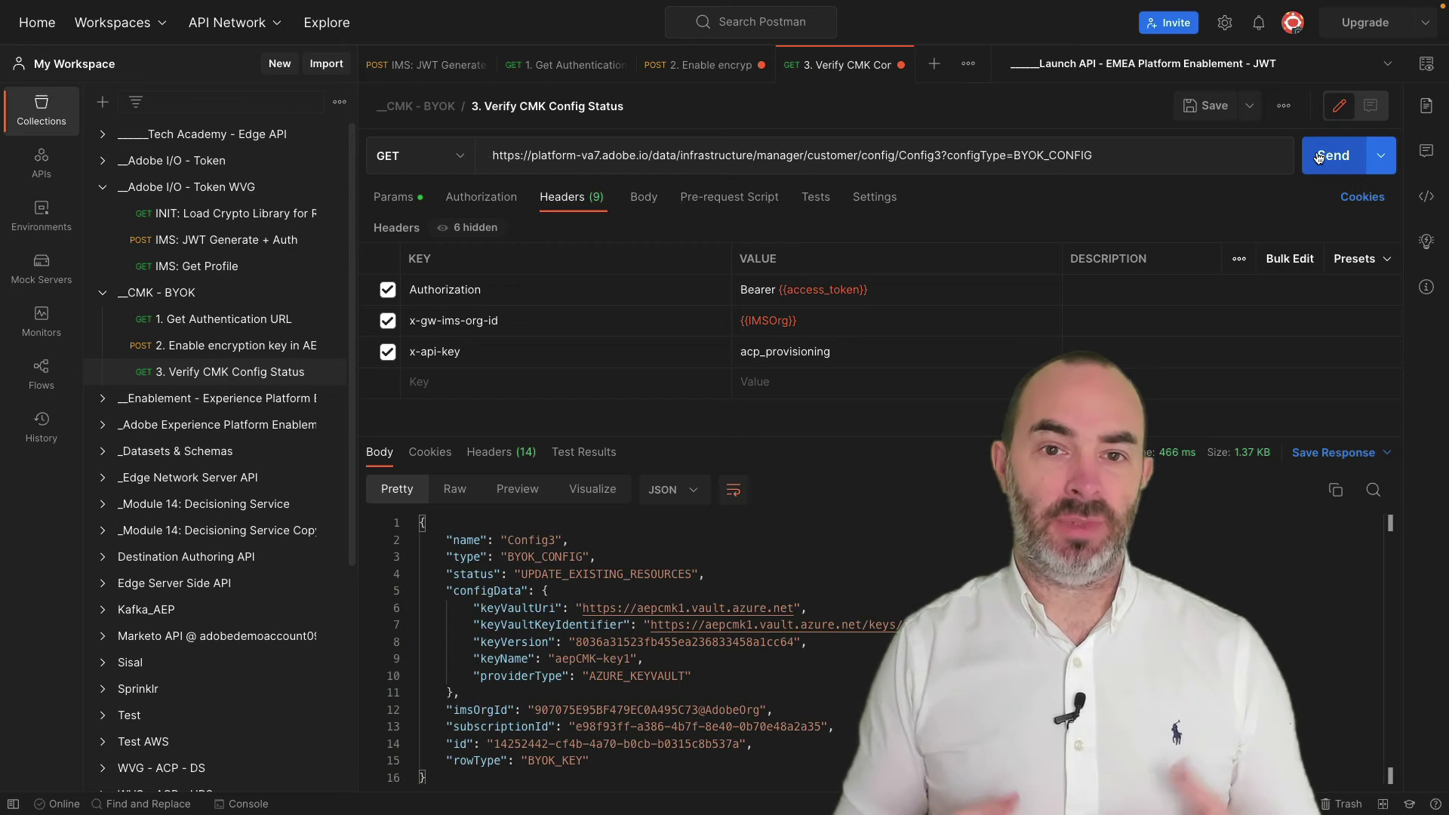
double_click(563, 571)
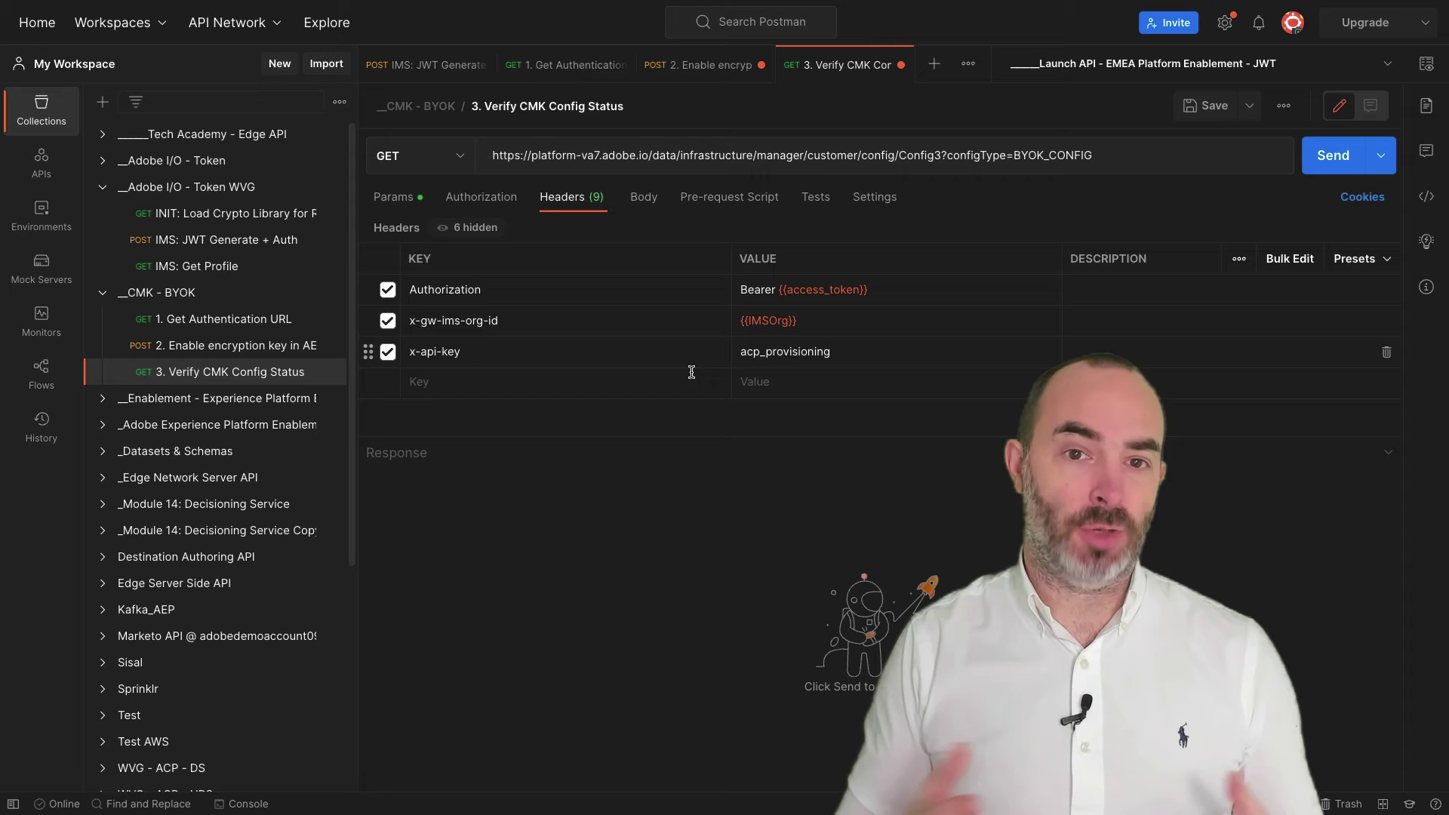
left_click(1317, 162)
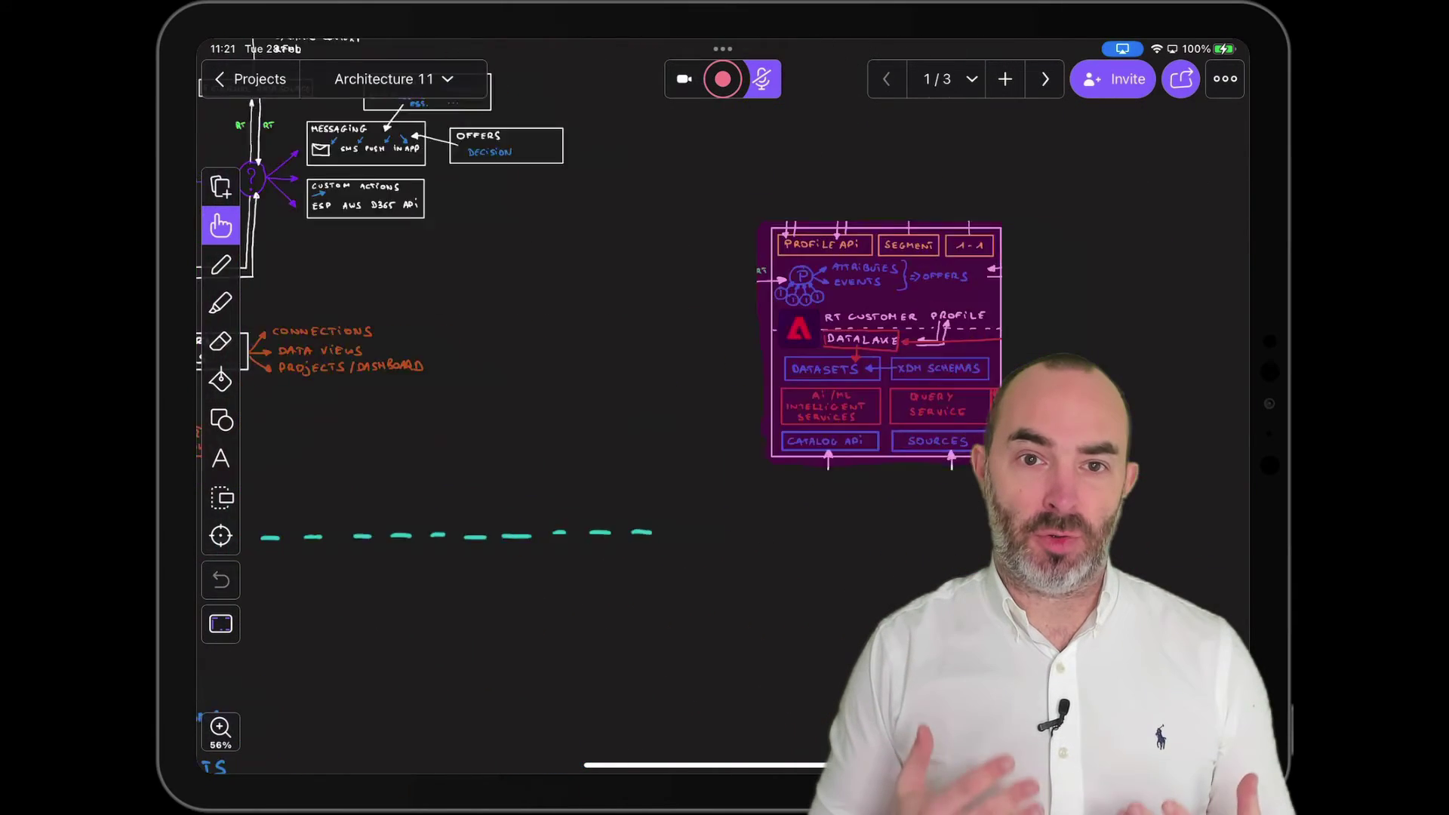
Step: Draw a blue box right of the diagram and handwrite CUSTOMER at its top
left_click(221, 265)
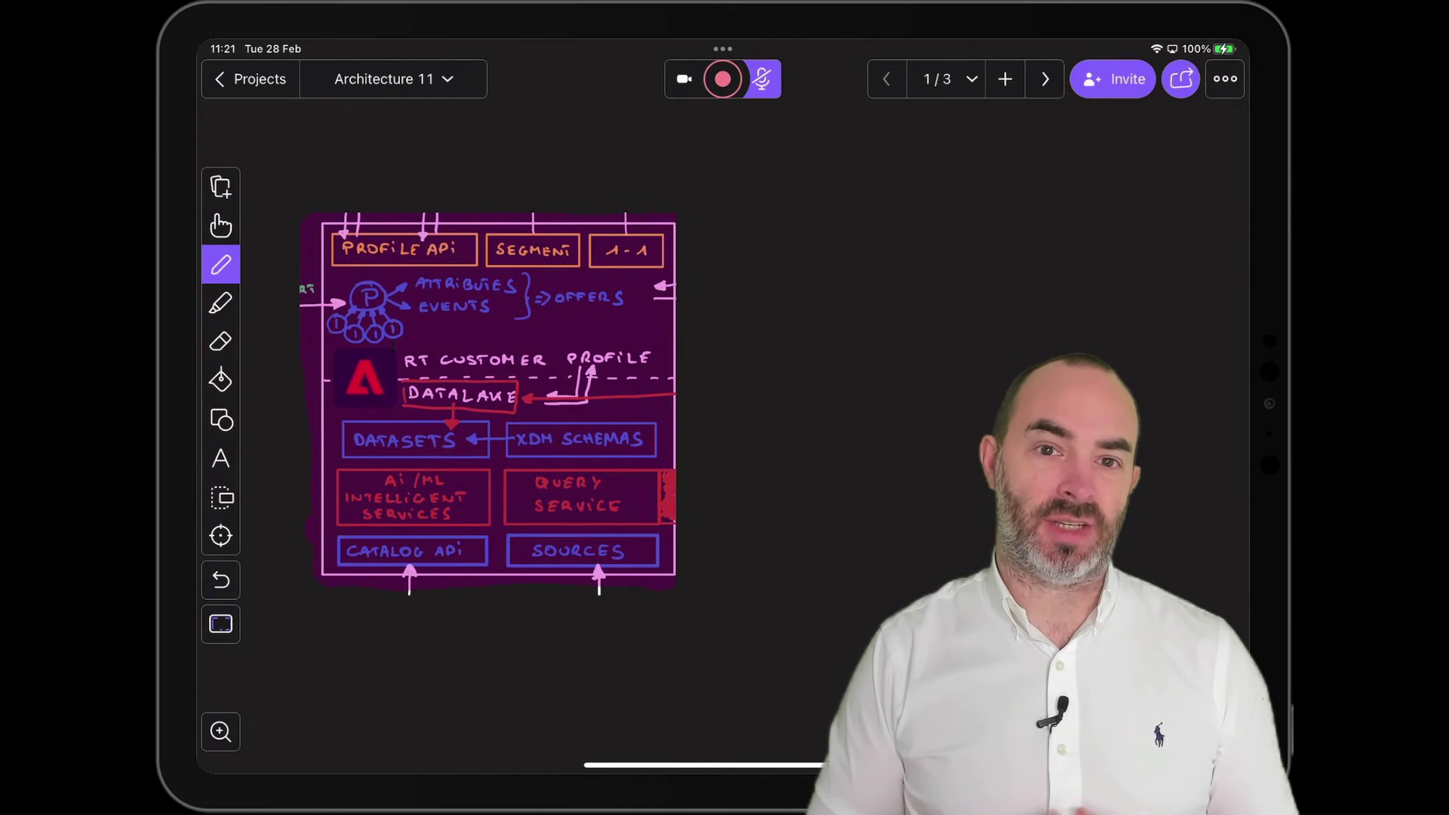
left_click(220, 420)
left_click(265, 498)
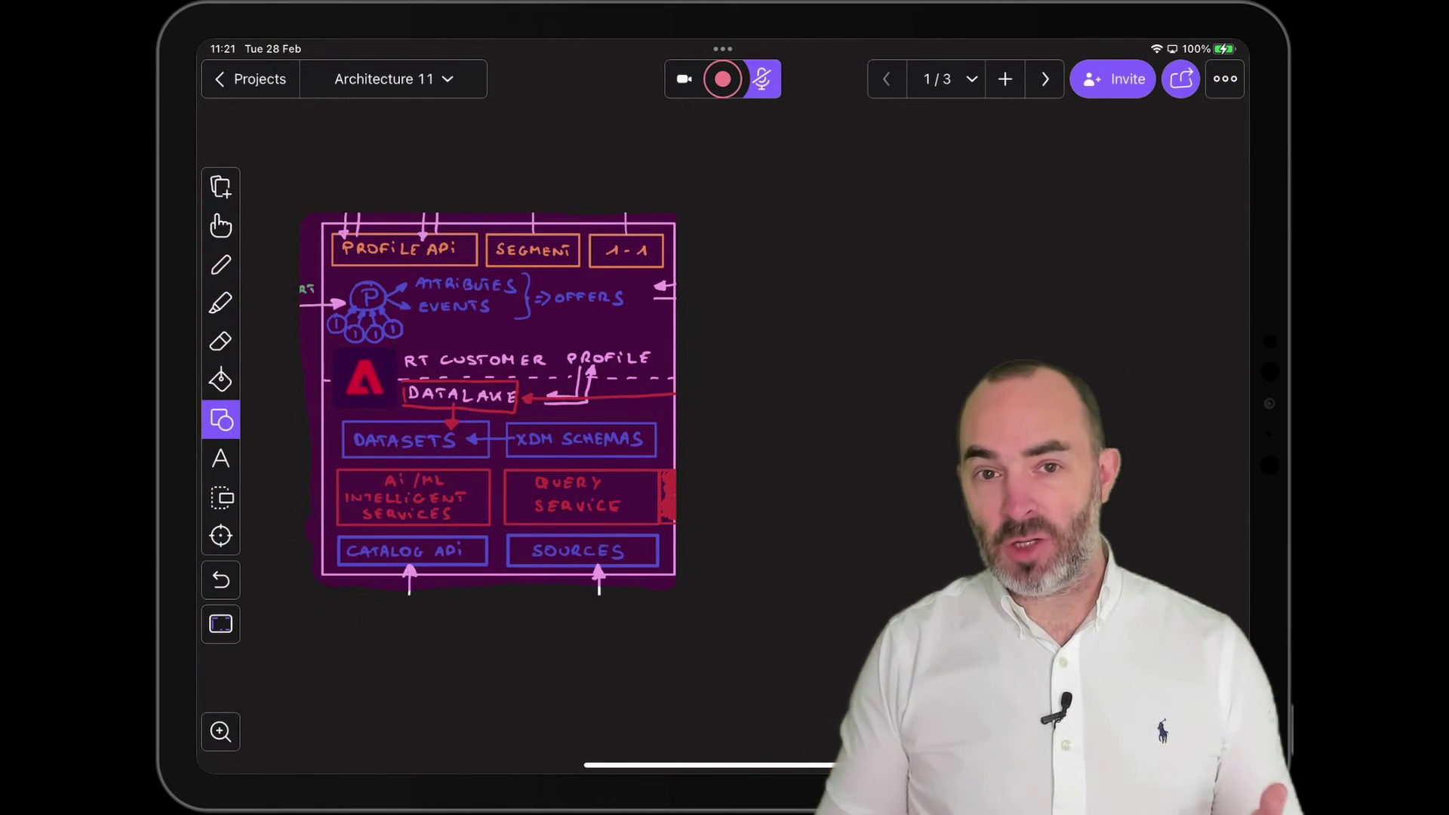
mouse_move(833, 218)
left_mouse_down()
mouse_move(873, 569)
mouse_move(1183, 566)
left_mouse_up()
left_click(220, 225)
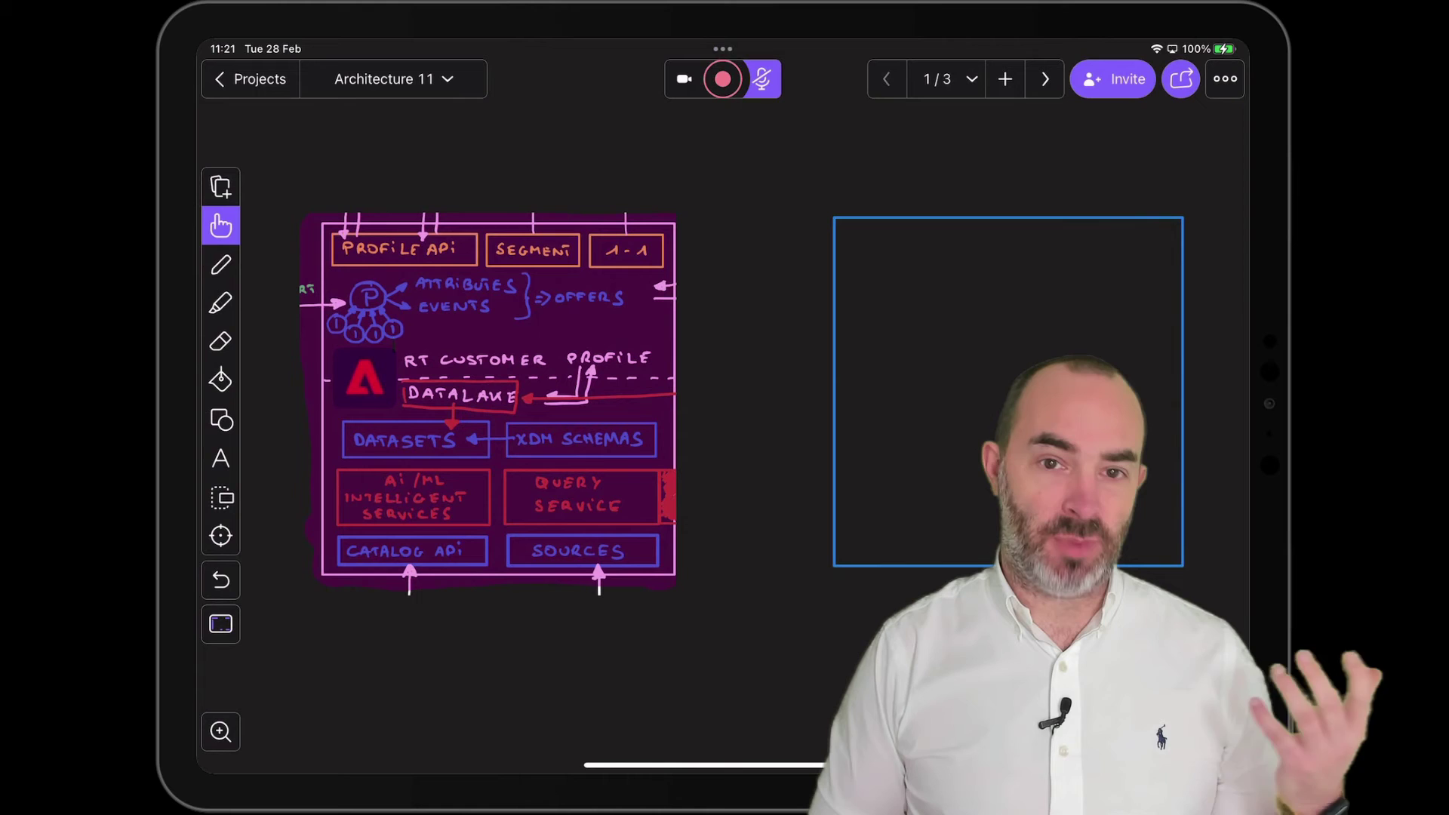
left_click(221, 264)
mouse_move(944, 231)
left_mouse_down()
mouse_move(943, 244)
mouse_move(968, 233)
left_mouse_up()
left_click_drag(986, 230, 976, 242)
left_click_drag(985, 232, 1019, 234)
left_click_drag(1028, 244, 1049, 244)
mouse_move(1065, 231)
left_mouse_down()
mouse_move(1067, 245)
mouse_move(1100, 245)
left_mouse_up()
Step: Handwrite AZURE INSTANCE below CUSTOMER inside the blue box
left_click_drag(862, 280, 901, 280)
left_click_drag(910, 264, 926, 266)
left_click_drag(934, 279, 974, 279)
mouse_move(1015, 266)
left_mouse_down()
mouse_move(1015, 279)
mouse_move(1041, 265)
left_mouse_up()
left_click_drag(1050, 266, 1060, 279)
left_click_drag(1065, 264, 1101, 279)
left_click_drag(1109, 279, 1158, 279)
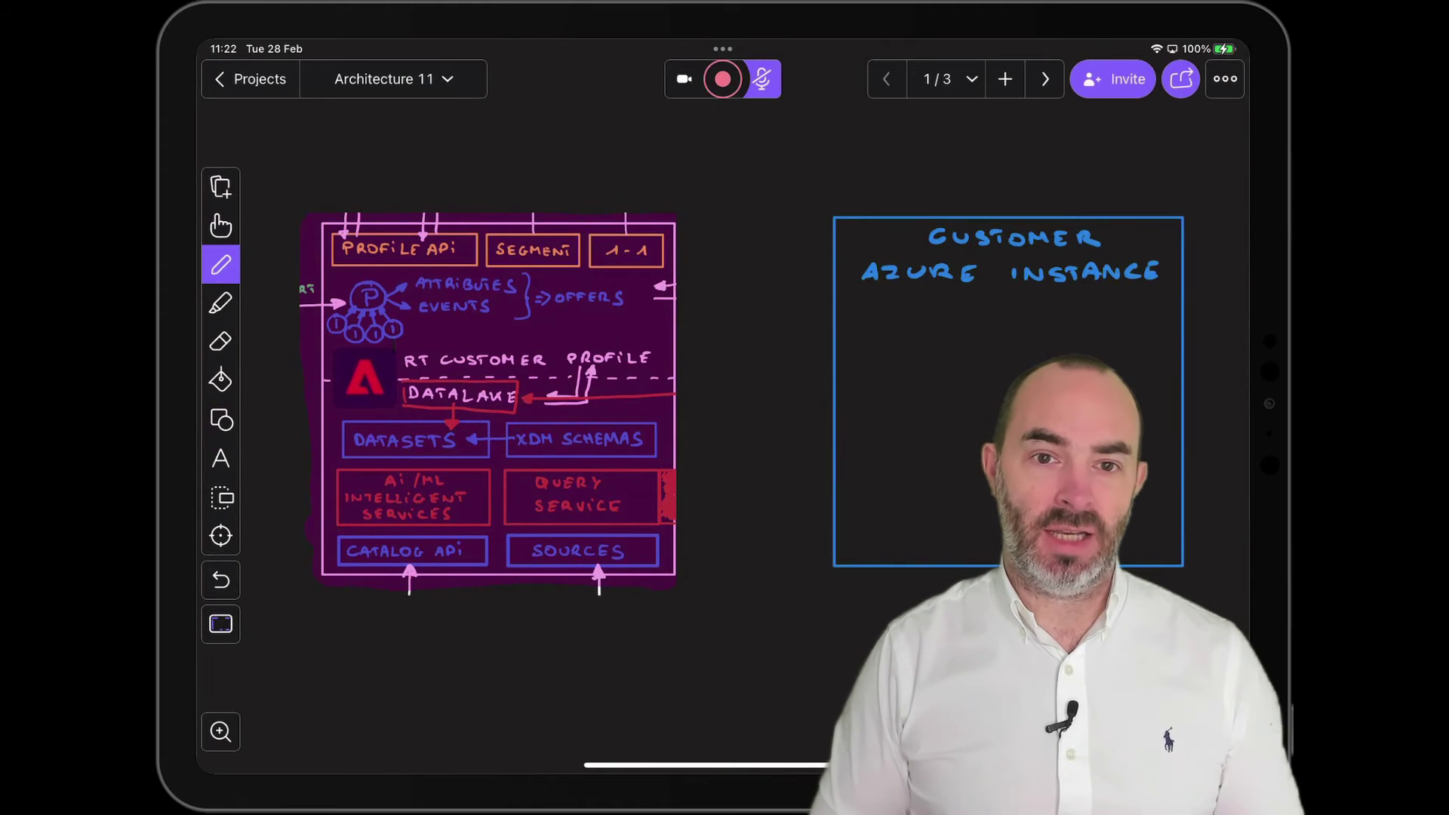
Step: Add a yellow box inside the blue box and an orange KEY box inside the KEY VAULT box
left_click(220, 420)
mouse_move(866, 308)
left_mouse_down()
mouse_move(867, 366)
mouse_move(866, 309)
left_mouse_up()
left_click(220, 264)
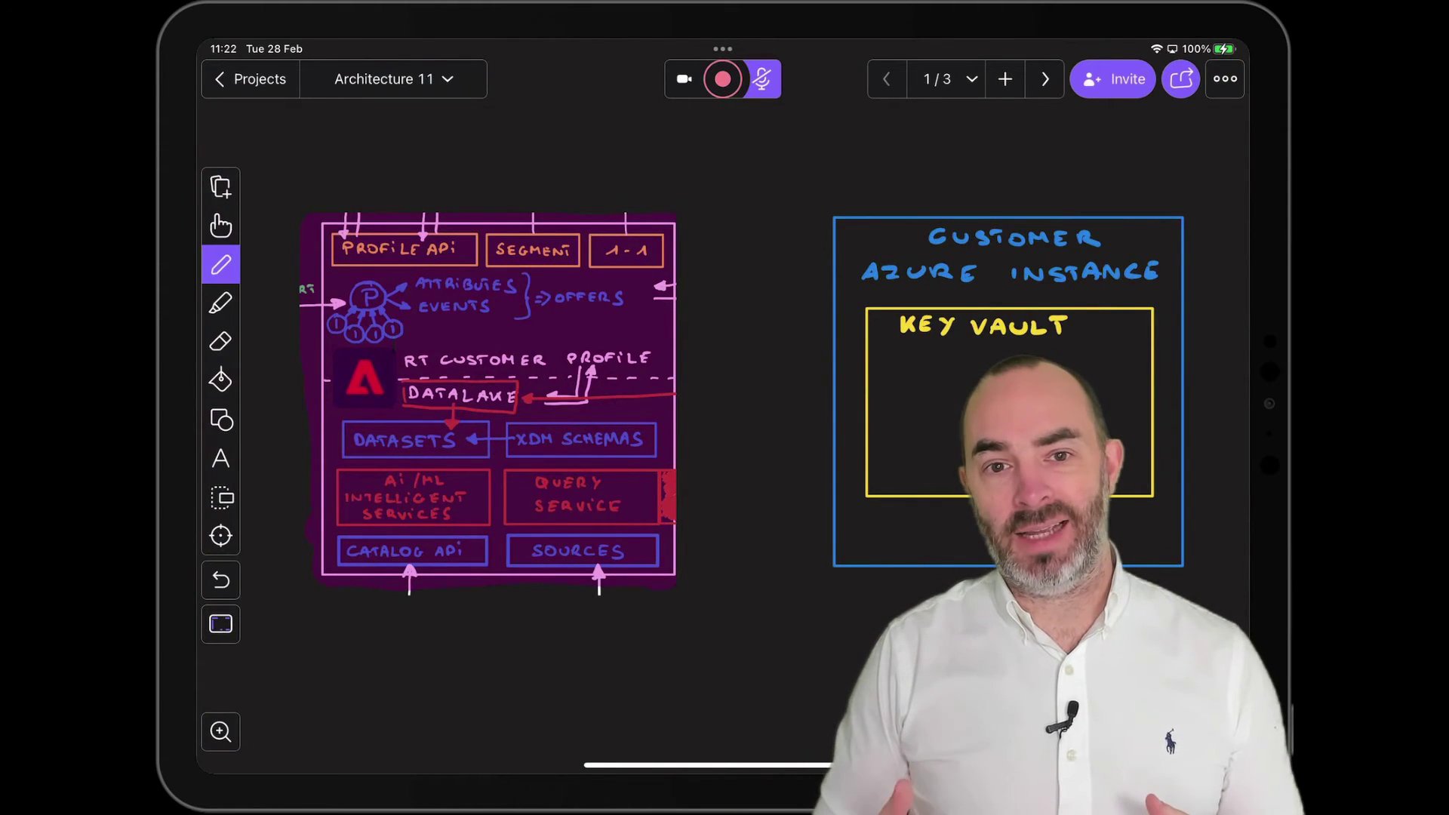
left_click(220, 420)
left_click_drag(898, 366, 1067, 460)
left_click(221, 226)
left_click(220, 264)
mouse_move(947, 400)
left_mouse_down()
mouse_move(963, 397)
mouse_move(948, 414)
left_mouse_up()
left_click_drag(981, 394, 981, 413)
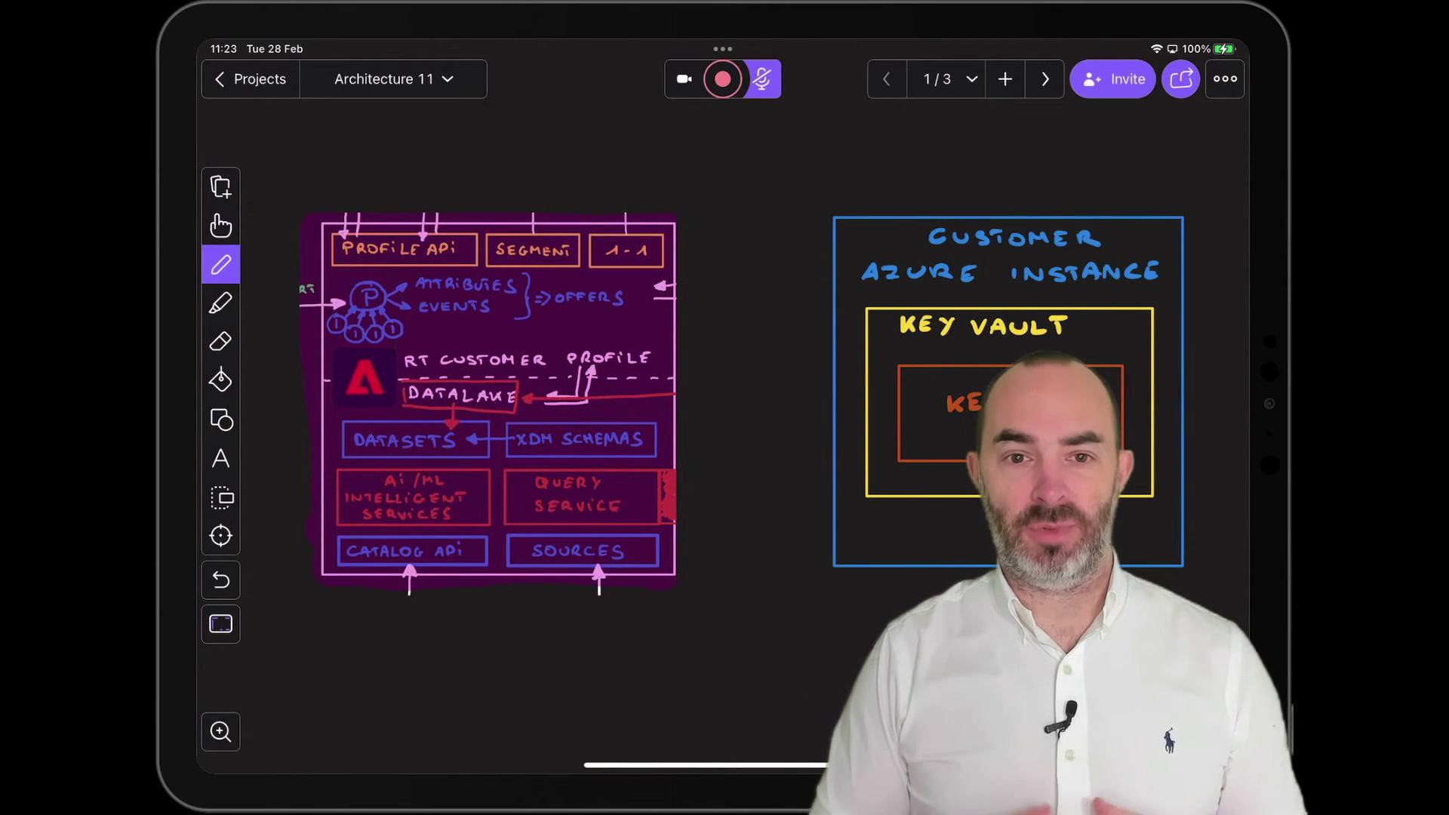
Step: Draw a red square beside the purple diagram and red arrows between the platform and CMK APP
left_click(221, 419)
mouse_move(718, 341)
left_mouse_down()
mouse_move(799, 421)
mouse_move(725, 374)
left_mouse_up()
left_click(220, 226)
left_click(220, 264)
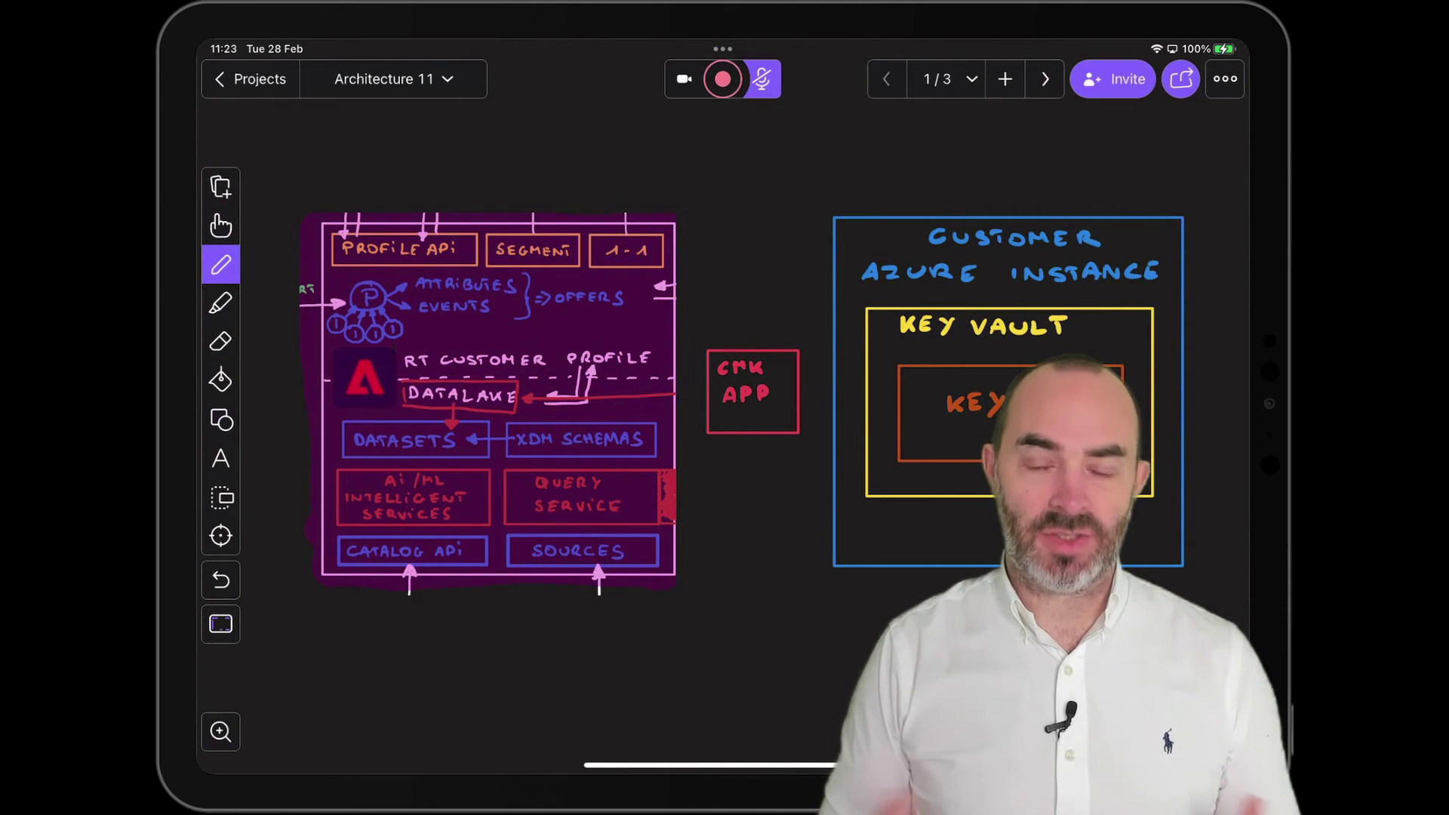
left_click_drag(650, 321, 734, 320)
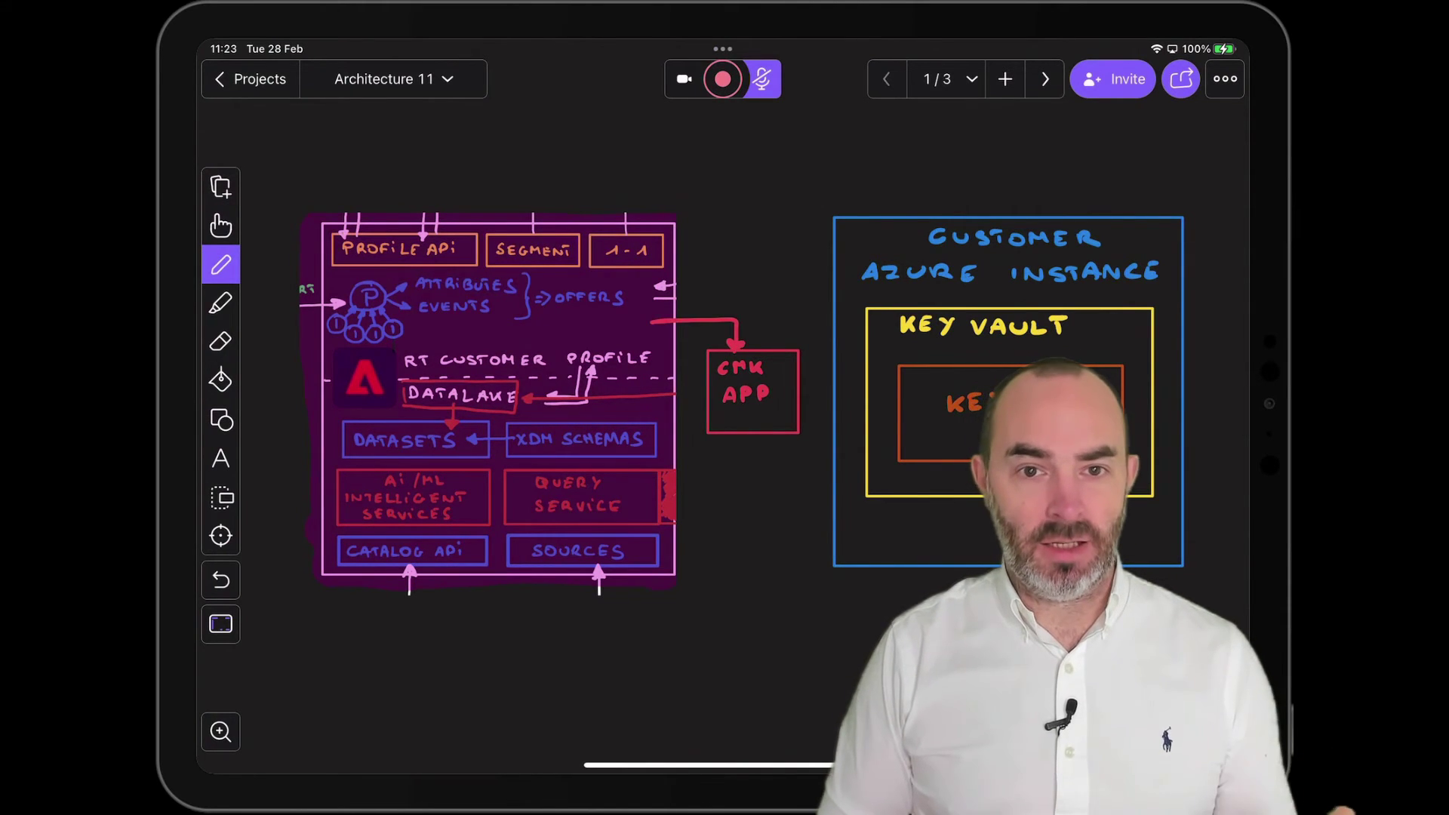
left_click_drag(740, 436, 677, 461)
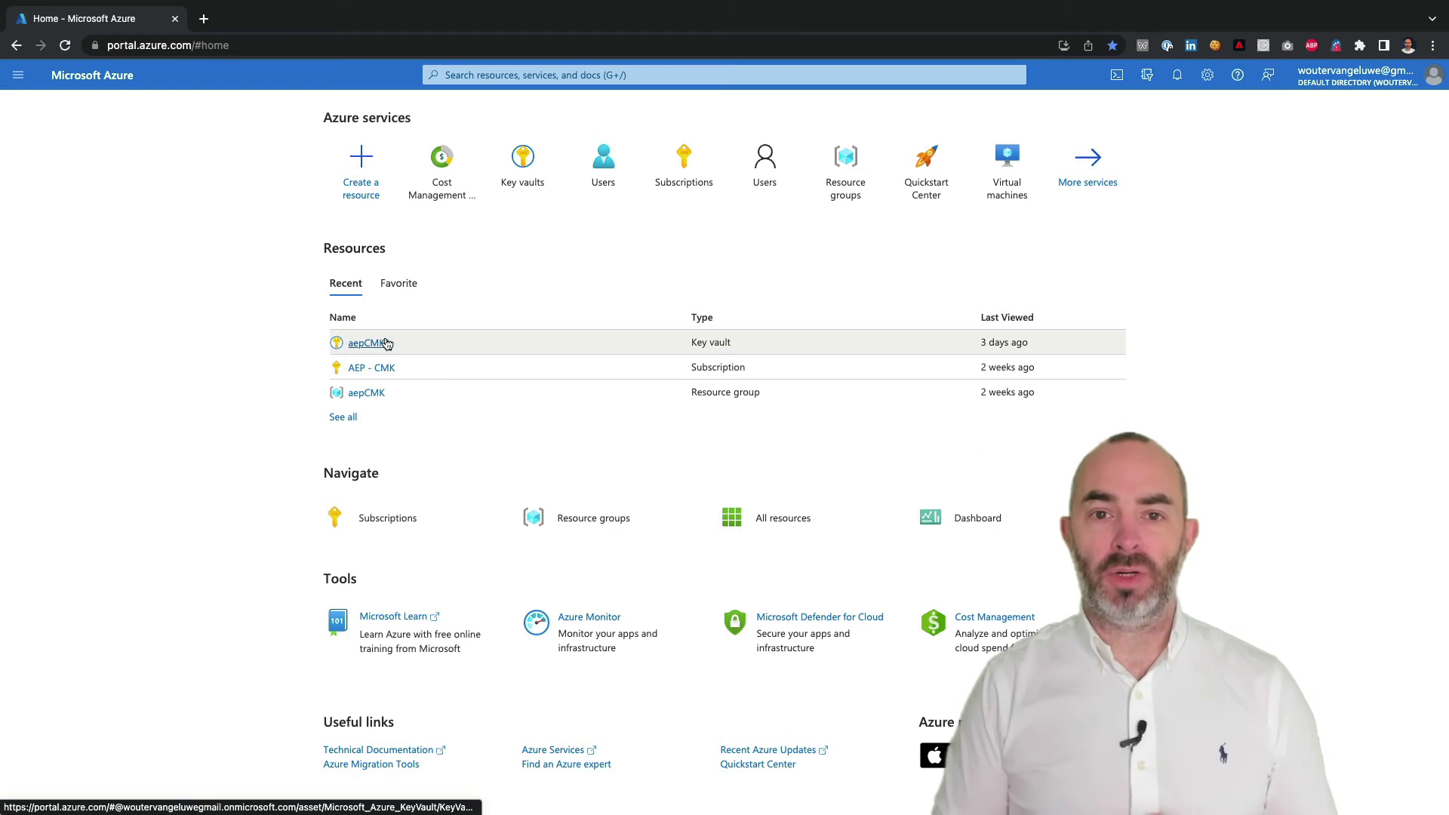
left_click(381, 339)
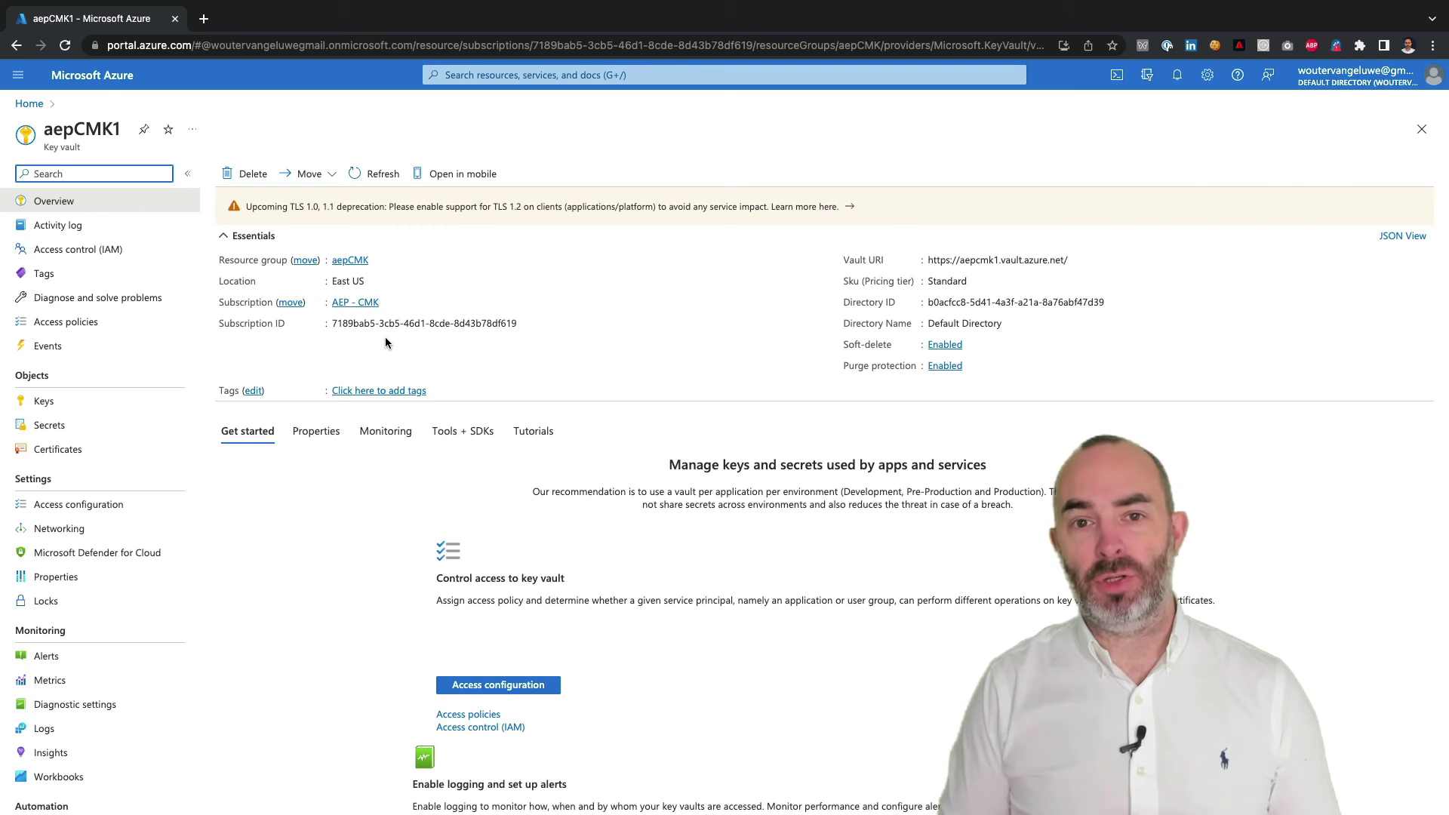
Step: In aepCMK1 Access control (IAM), delete the CMK app's Key Vault Crypto Service Encryption User assignment
left_click(80, 249)
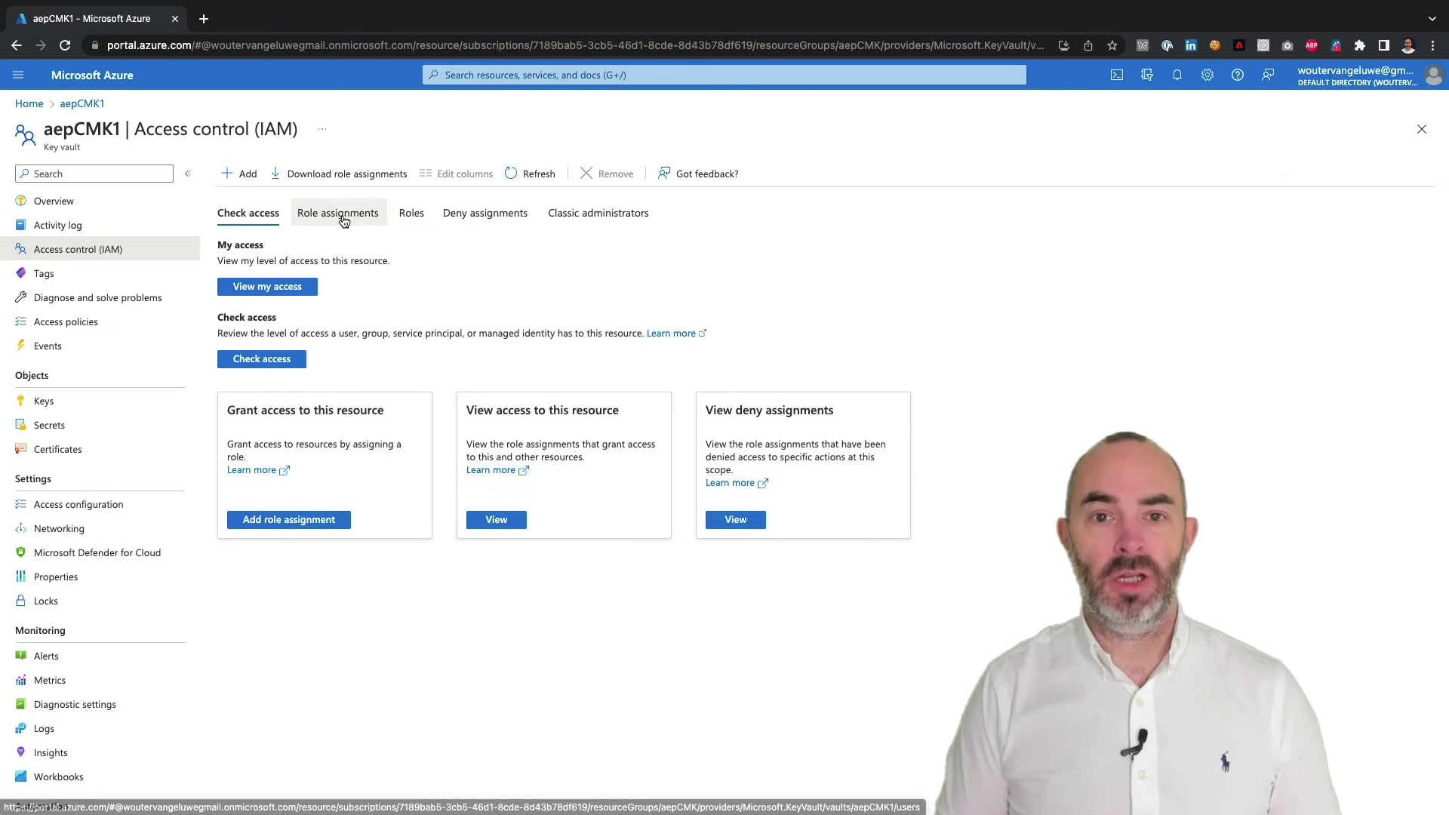
left_click(343, 215)
left_click(232, 519)
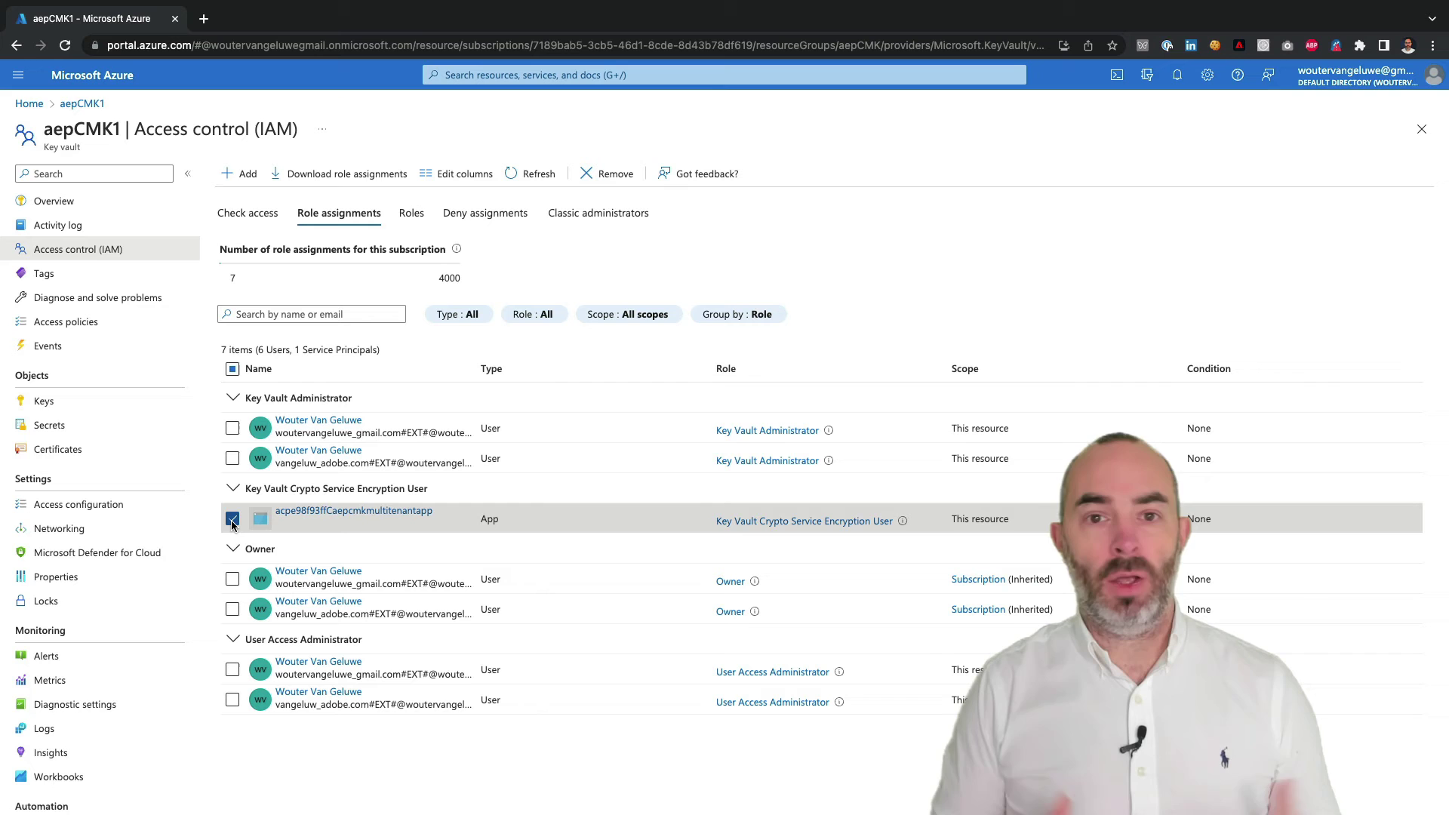
left_click(613, 174)
left_click(245, 252)
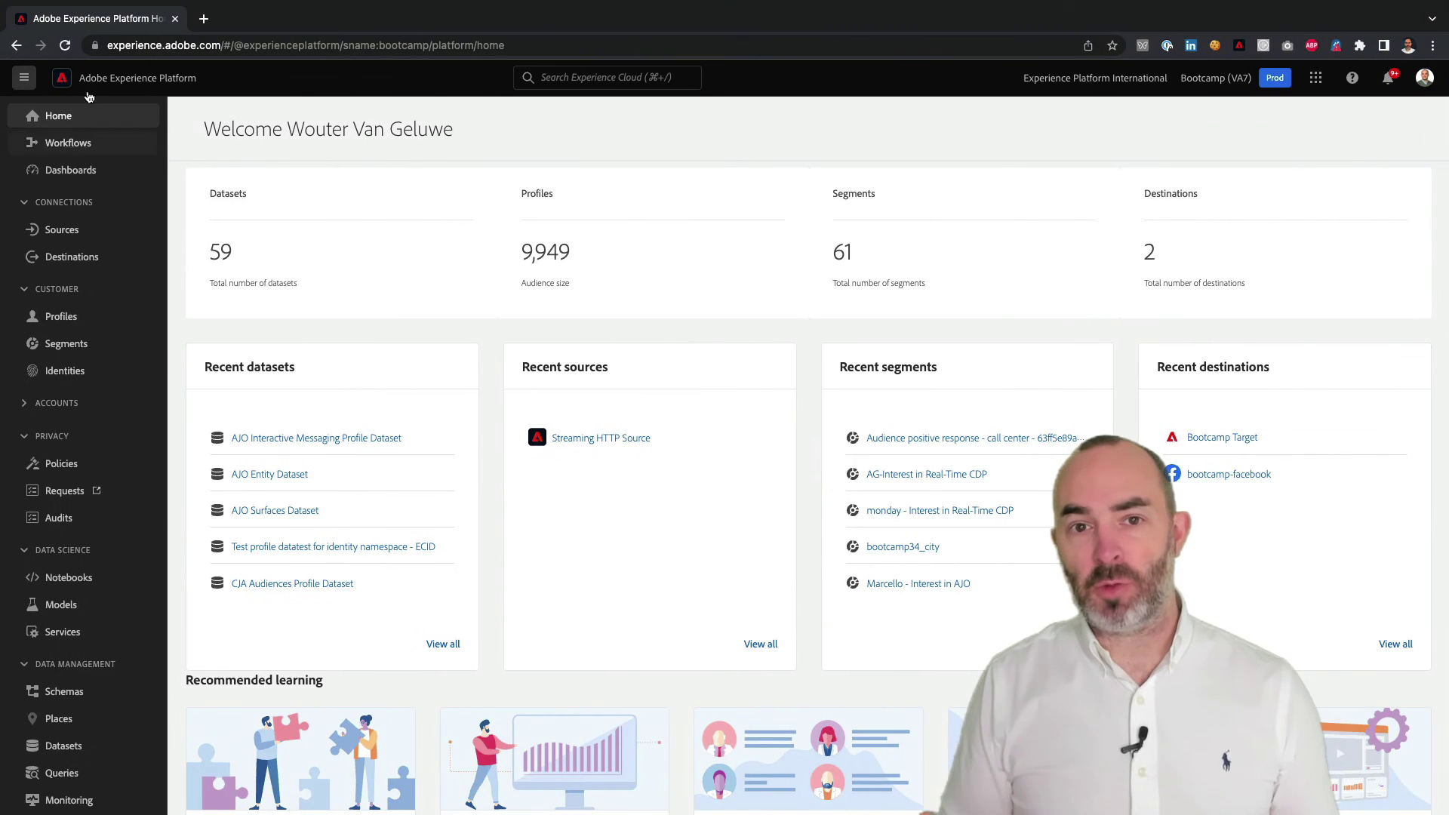
Step: Reload and try previewing the Demo System - Event Dataset for Website (Global v1.1)
left_click(65, 46)
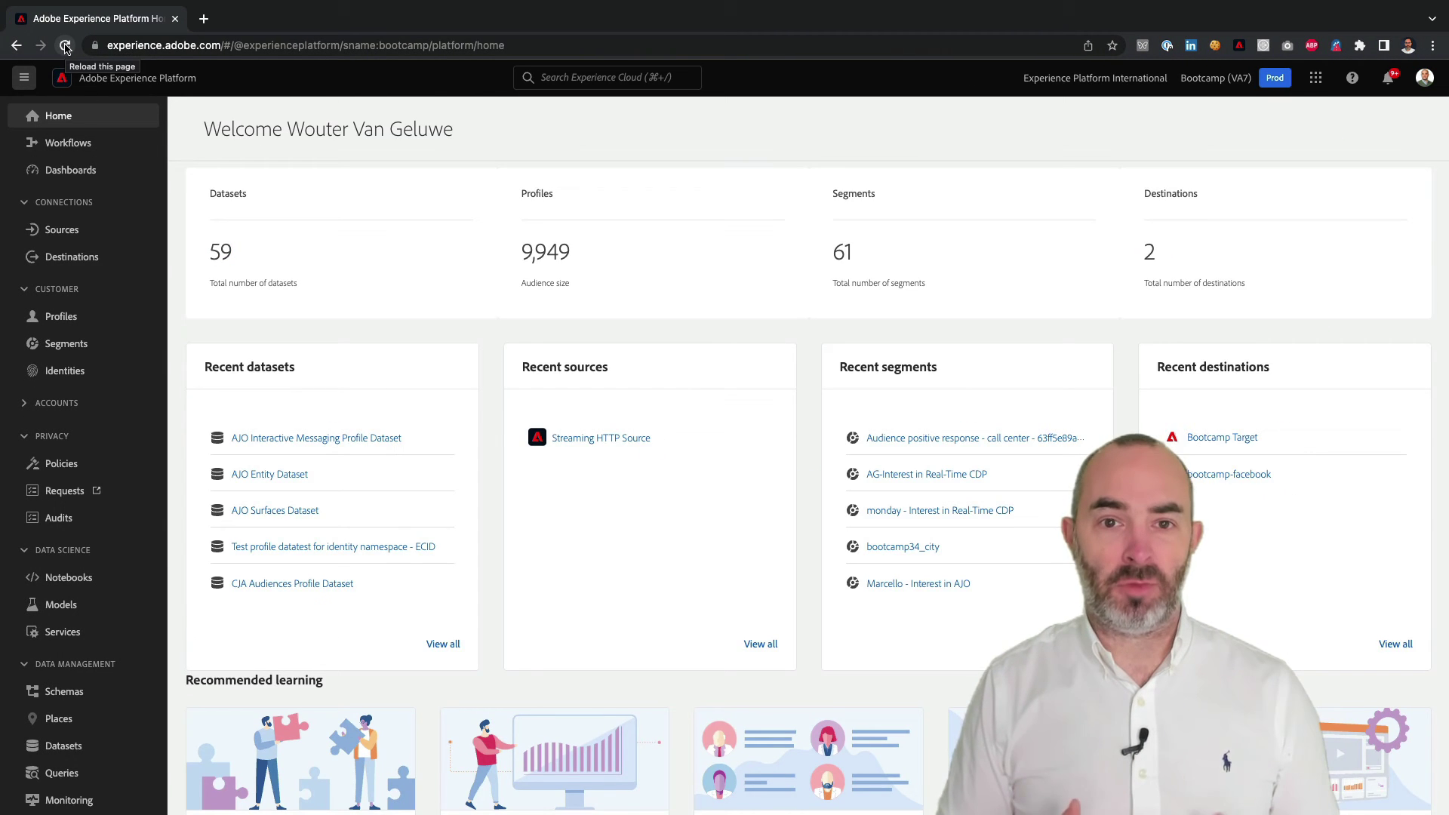
left_click(65, 745)
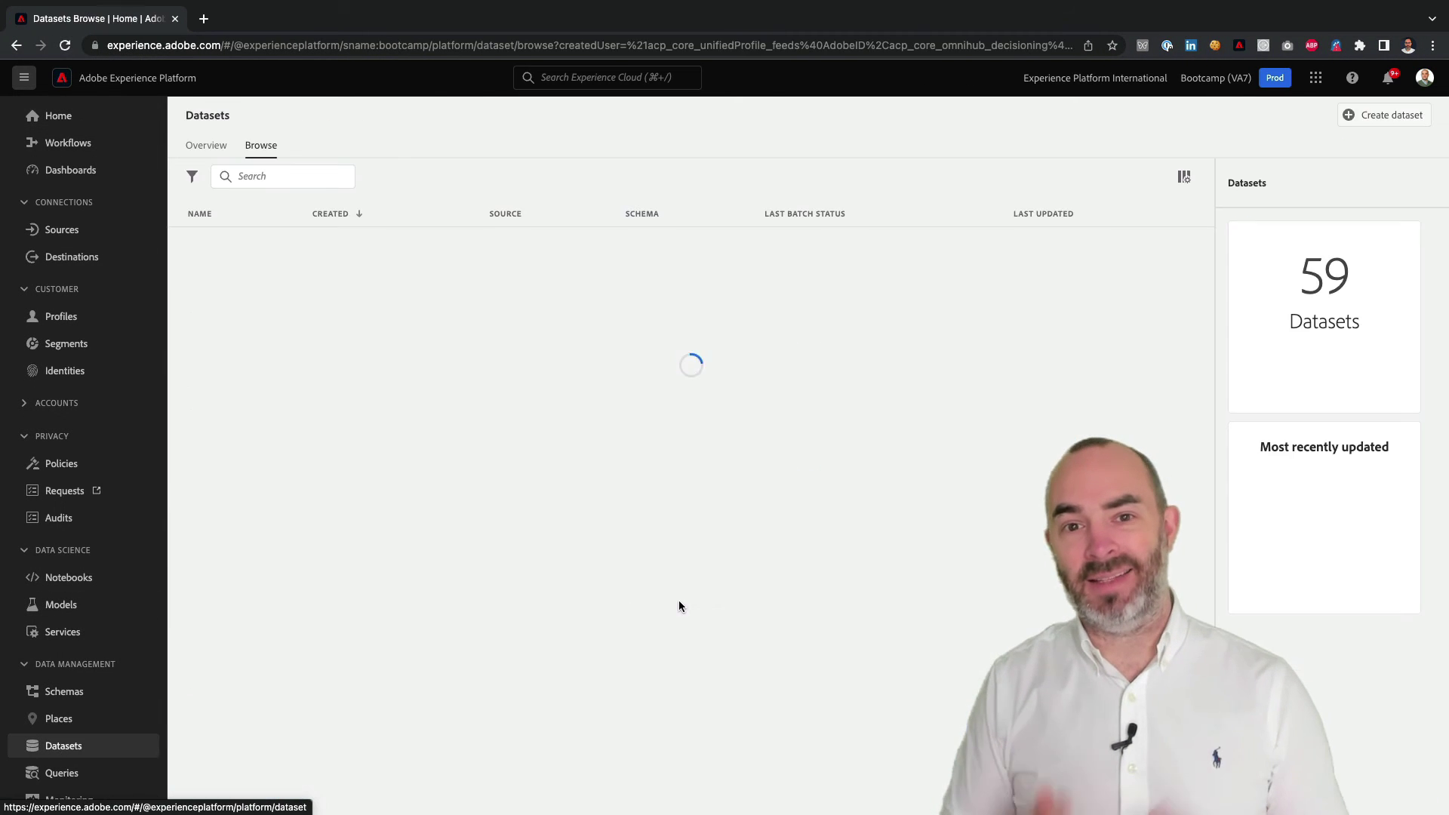
scroll(569, 429, "down", 5)
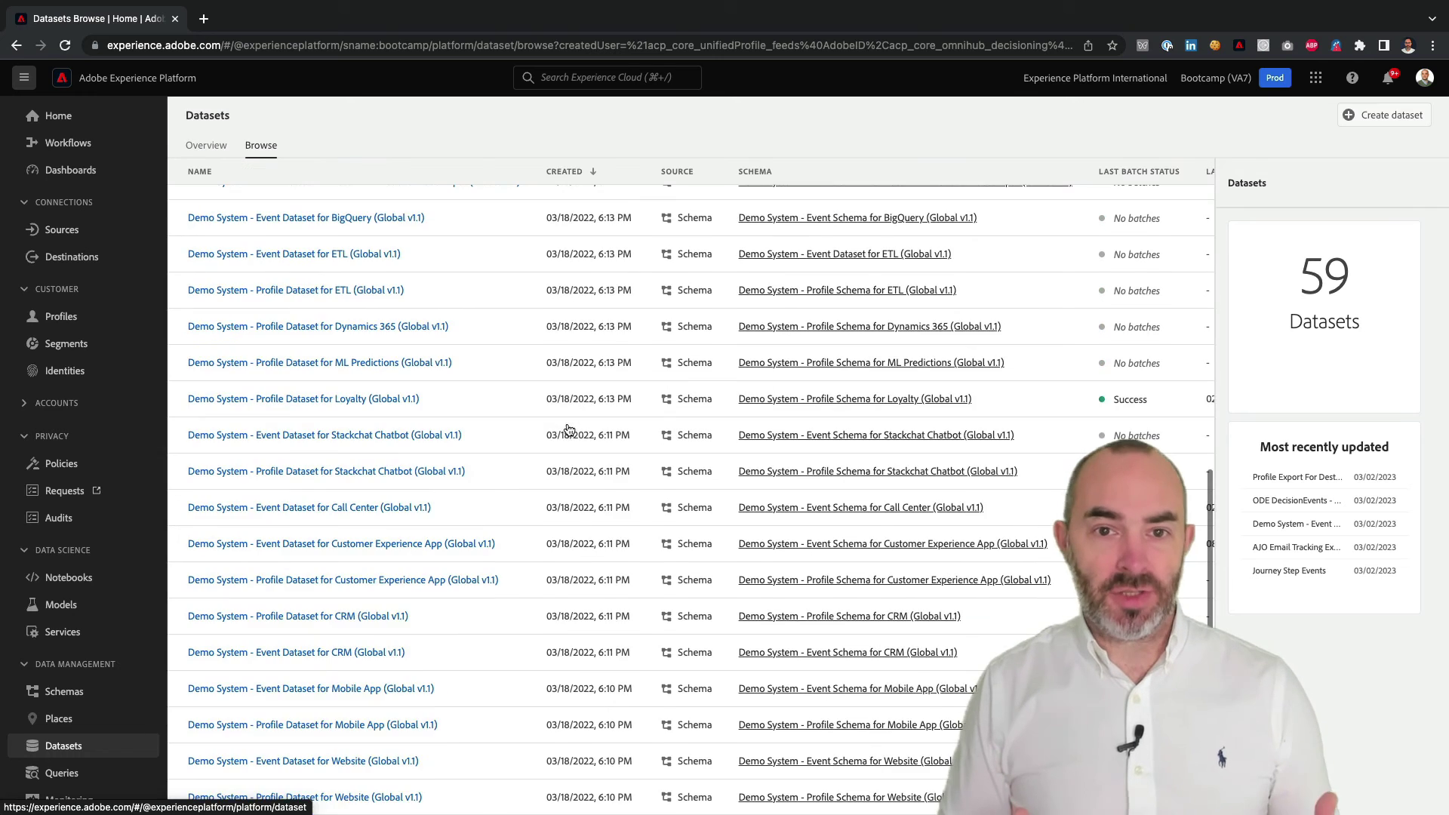
left_click(341, 758)
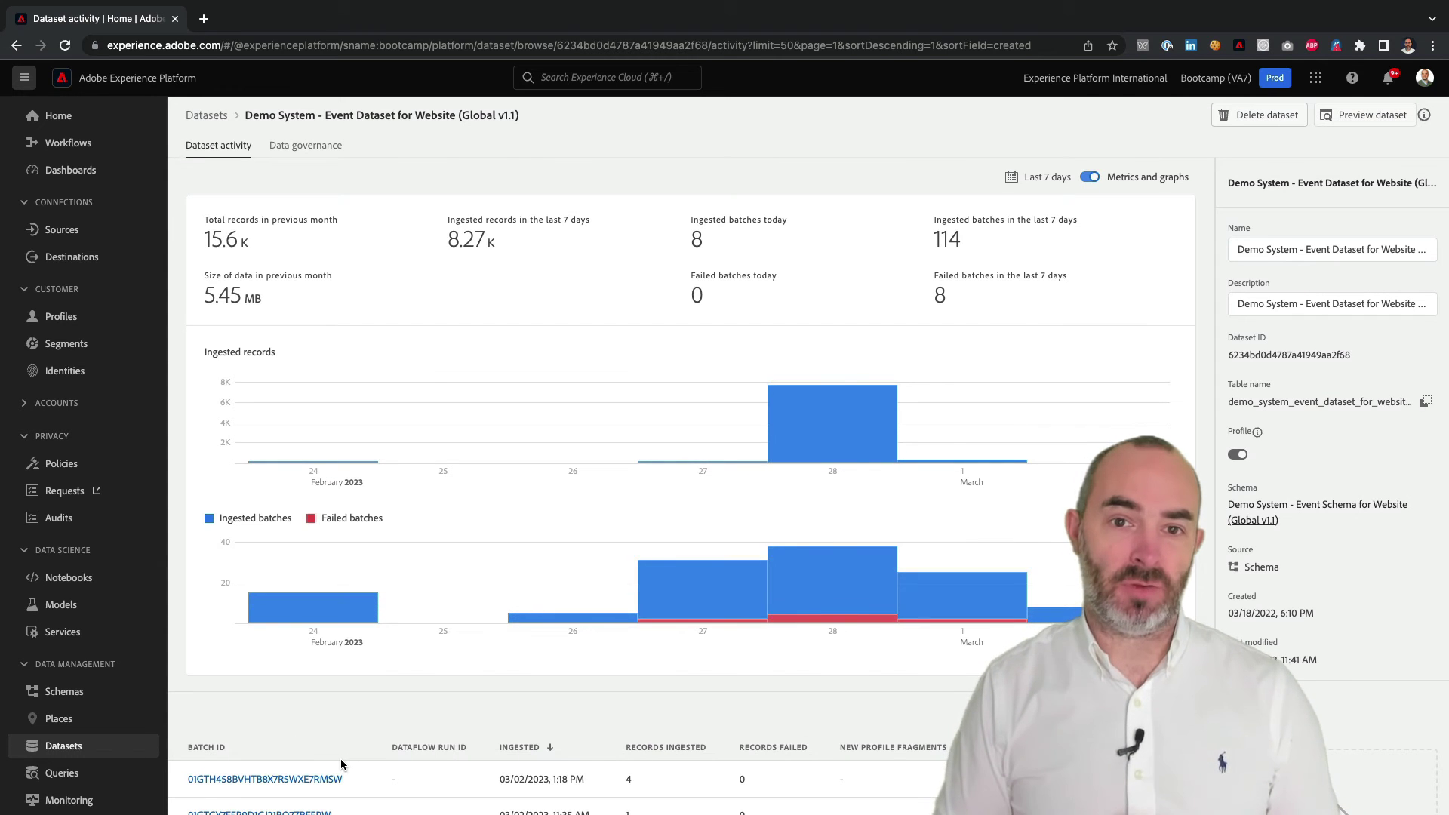
left_click(1366, 115)
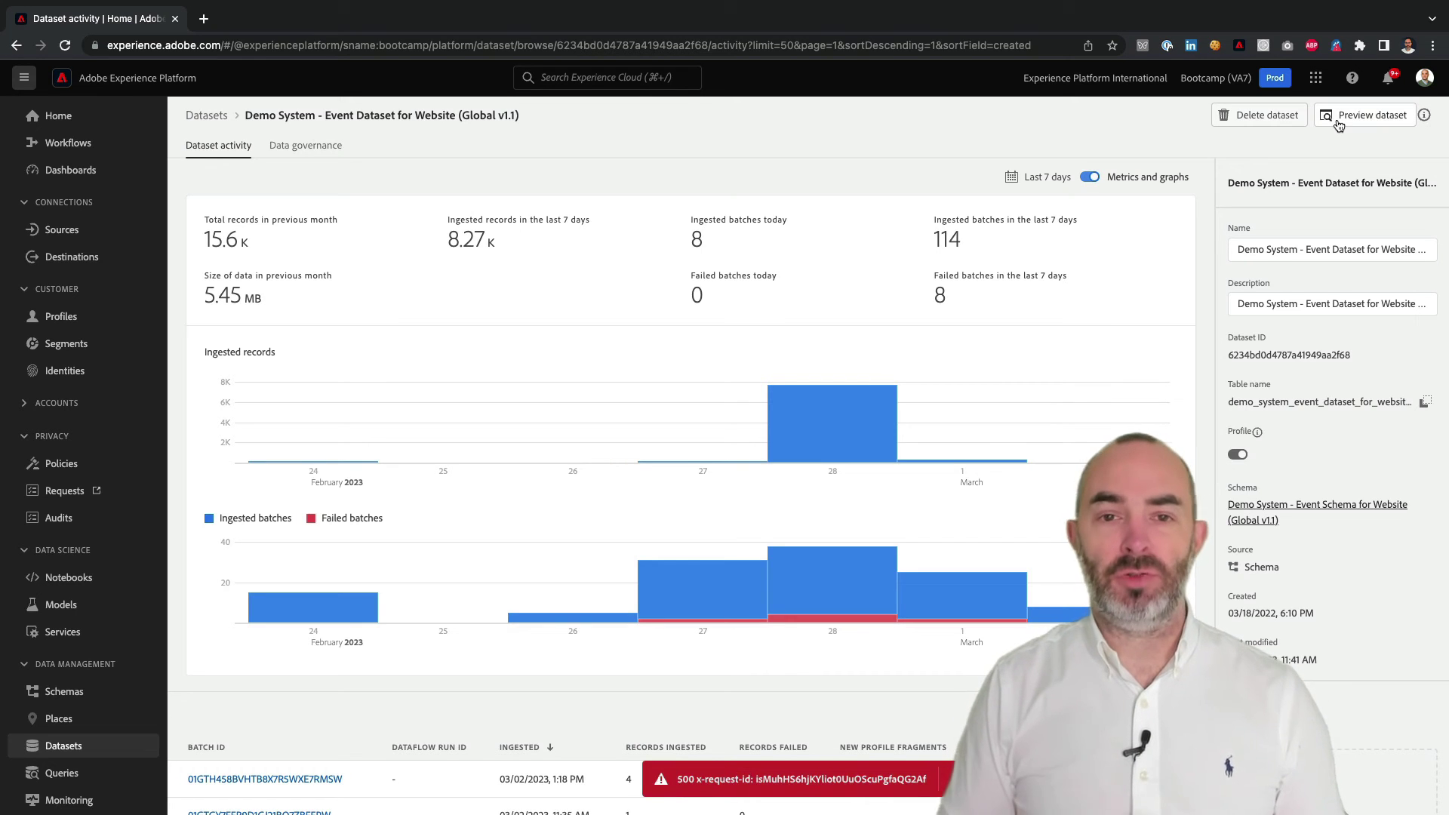
Step: Open a profile and inspect the blocked profile request's error response in developer tools
left_click(60, 316)
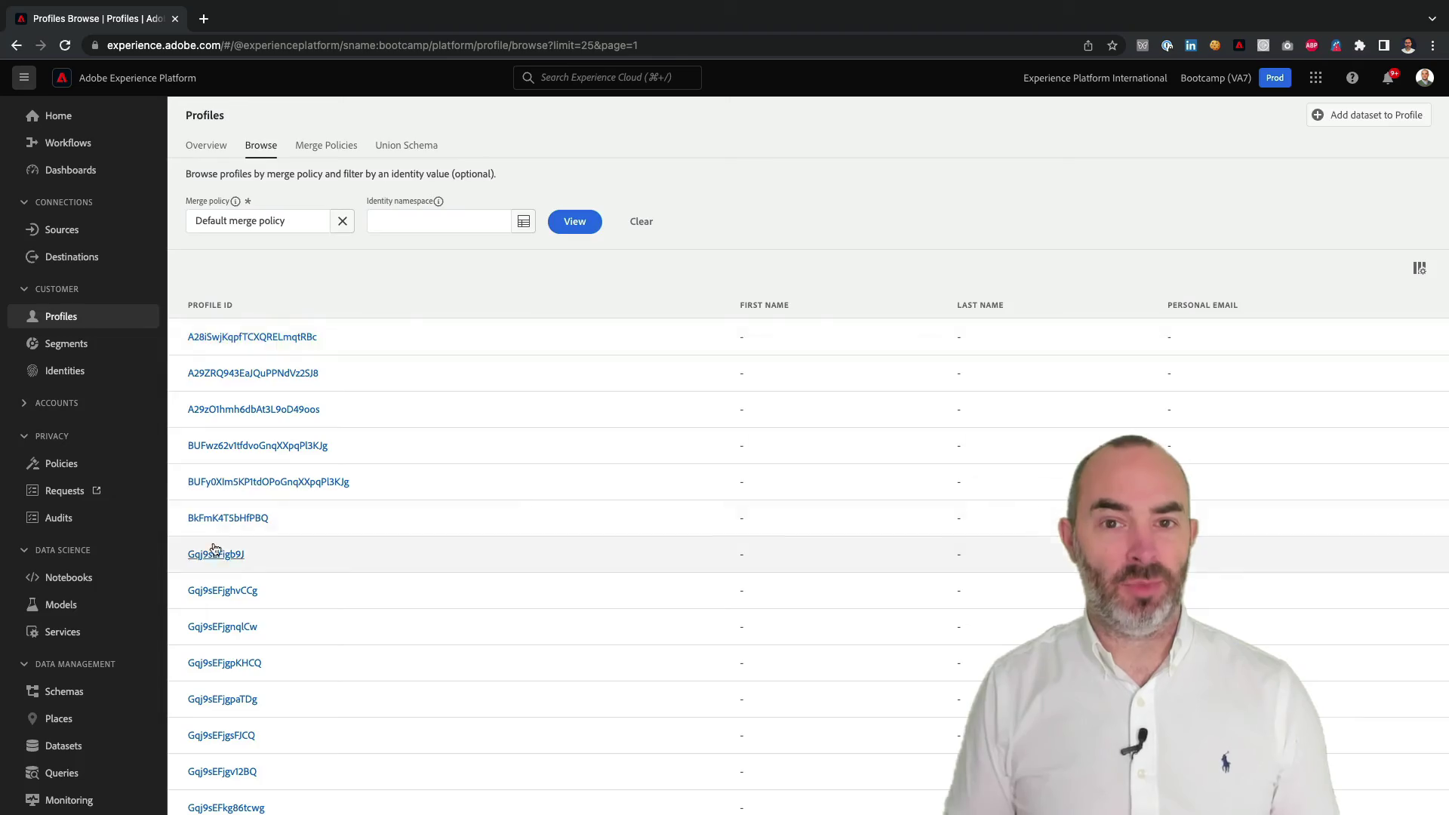
left_click(211, 512)
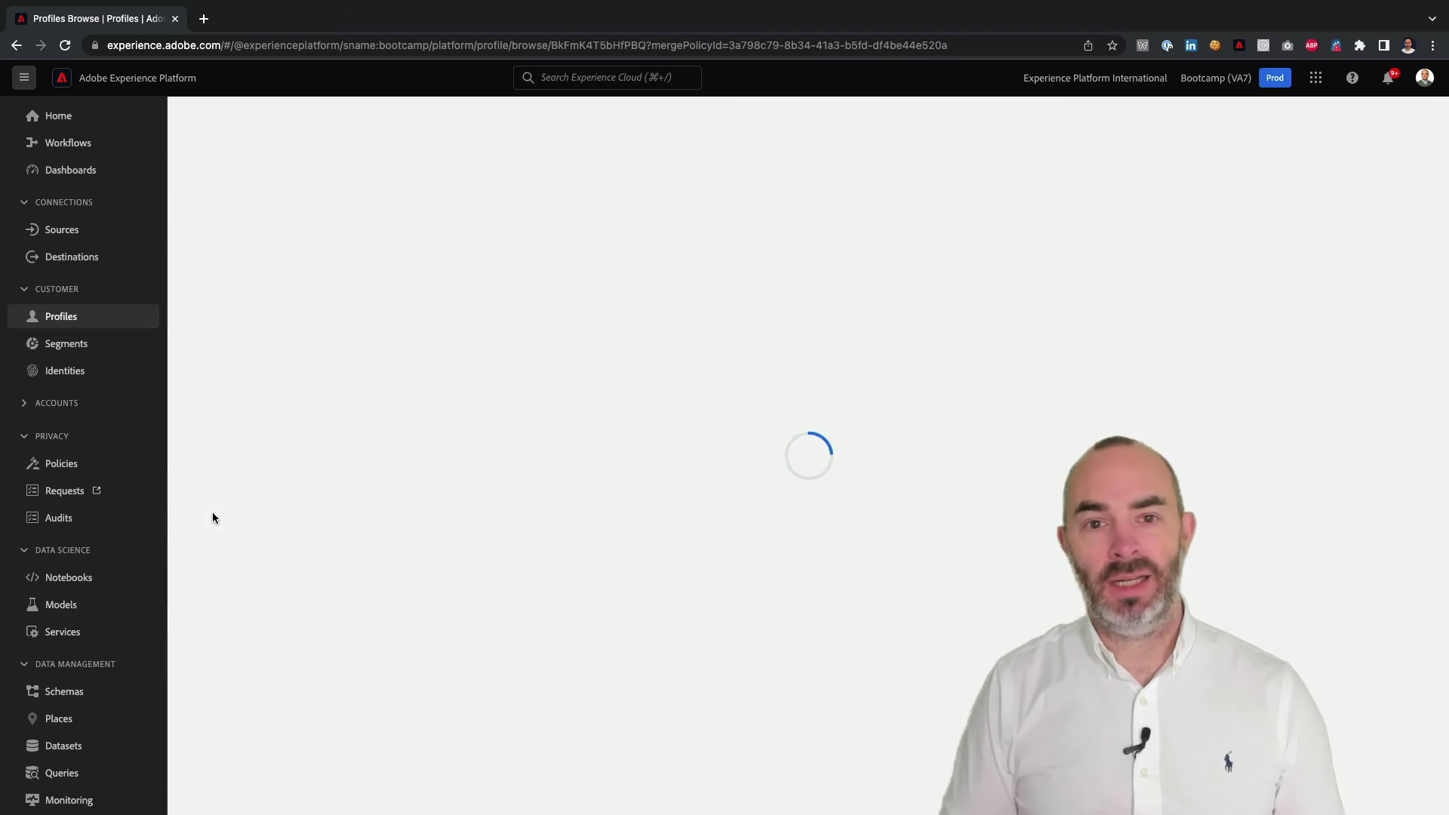
key("super+alt+i")
key("super+r")
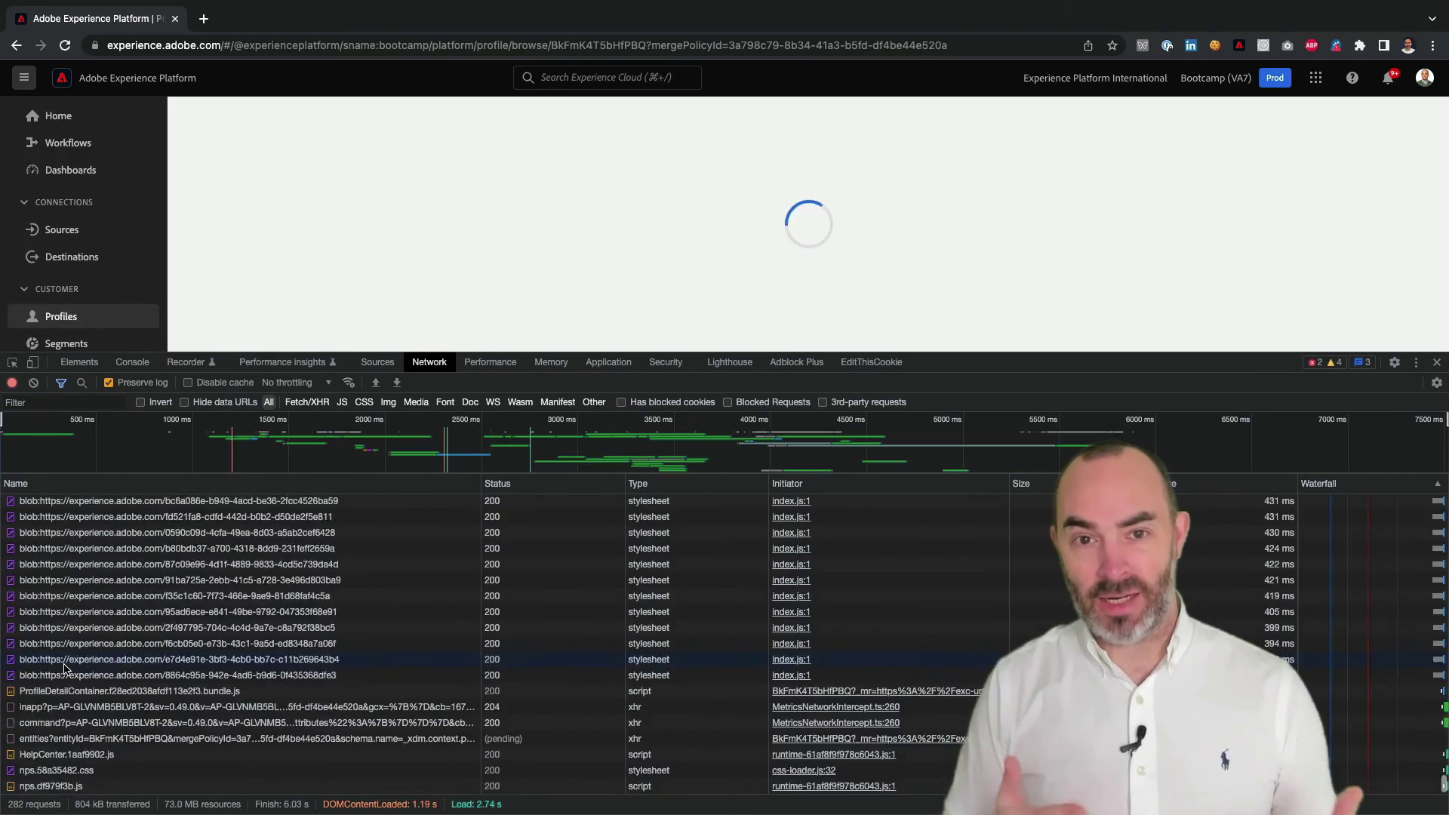
left_click(302, 642)
scroll(897, 528, "right", 10)
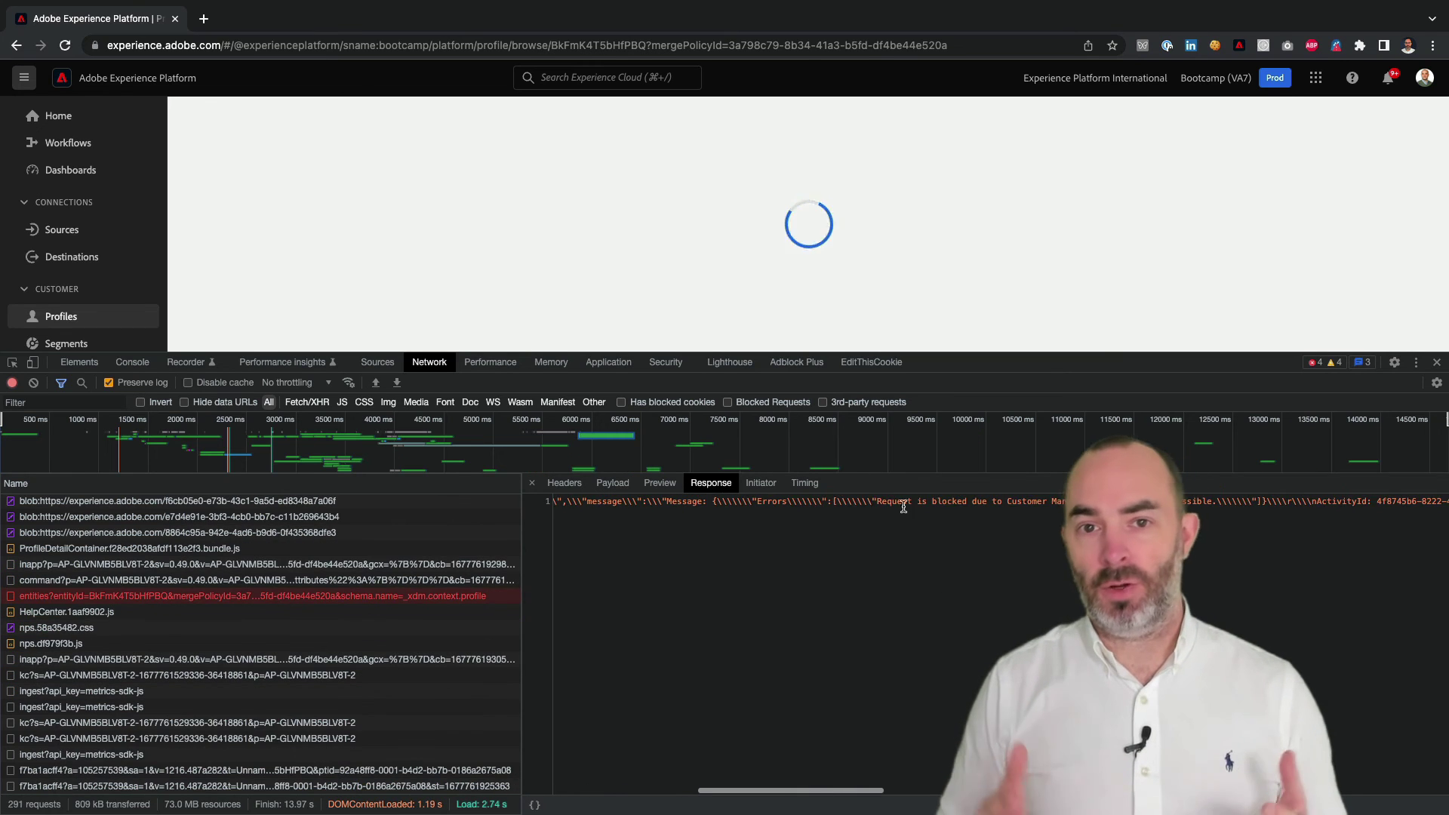
left_click_drag(875, 501, 1210, 498)
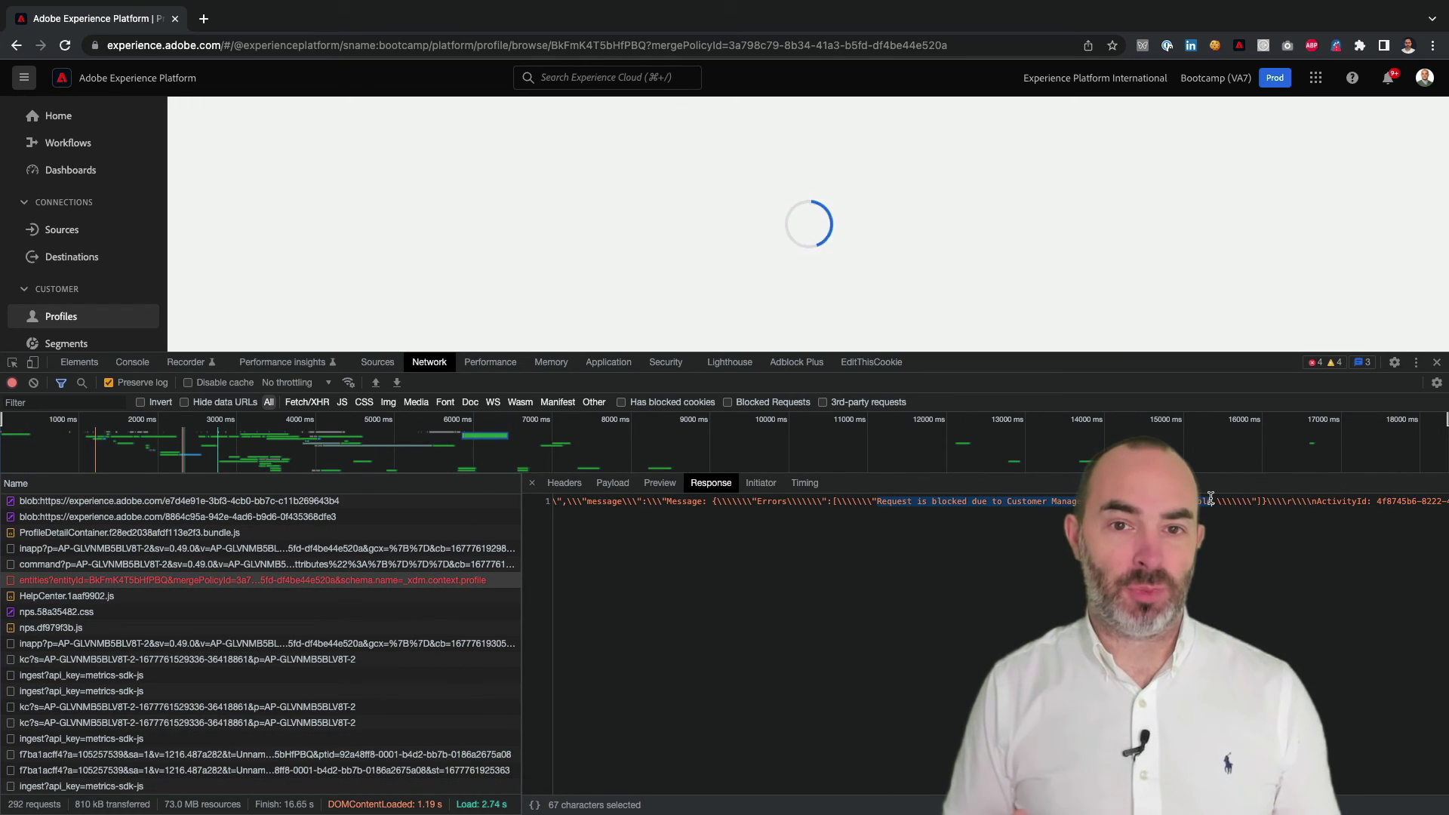
Step: Check the profile-by-entity-ID request's customer managed key error text
key("super+alt+i")
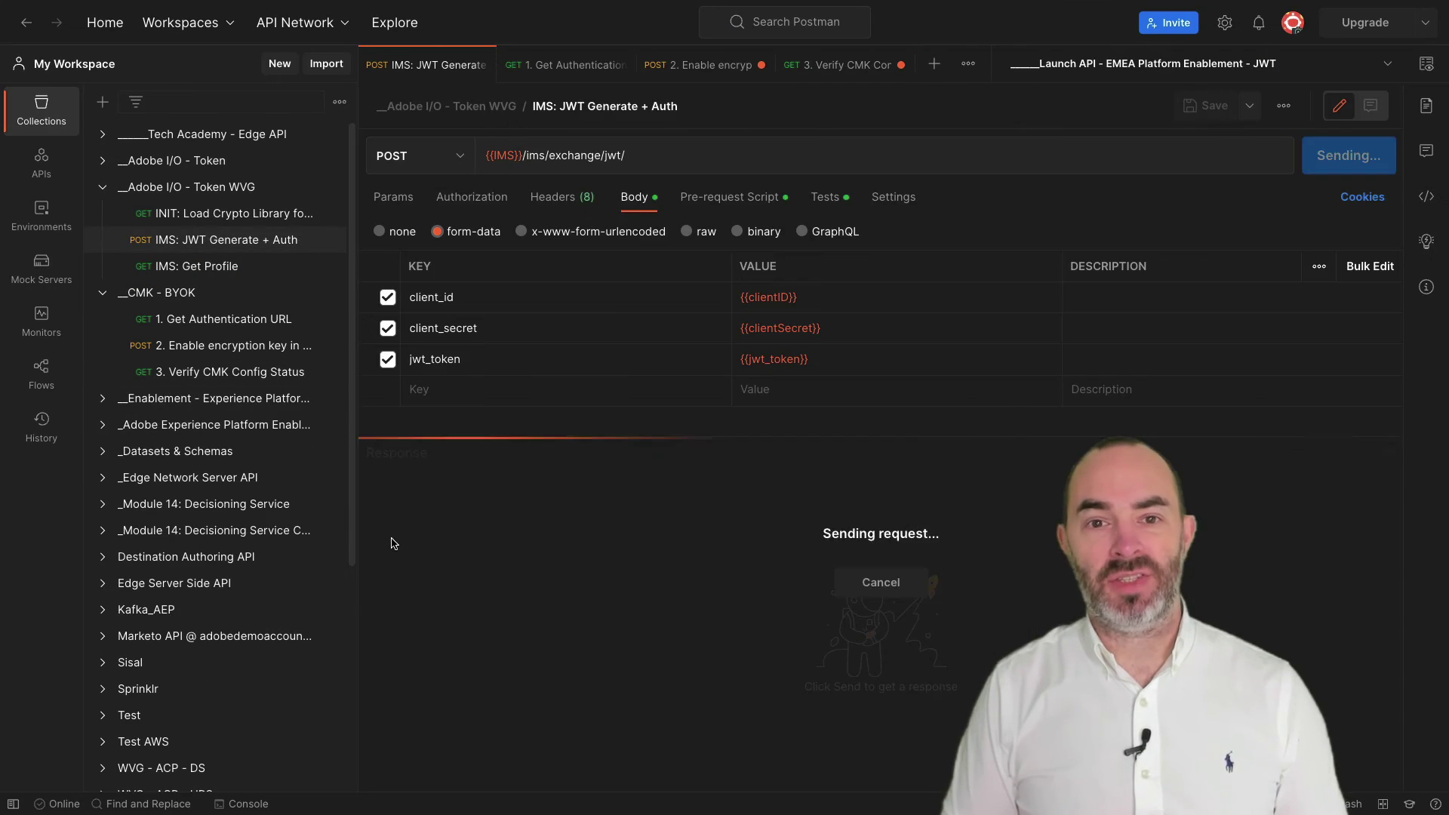
left_click(201, 453)
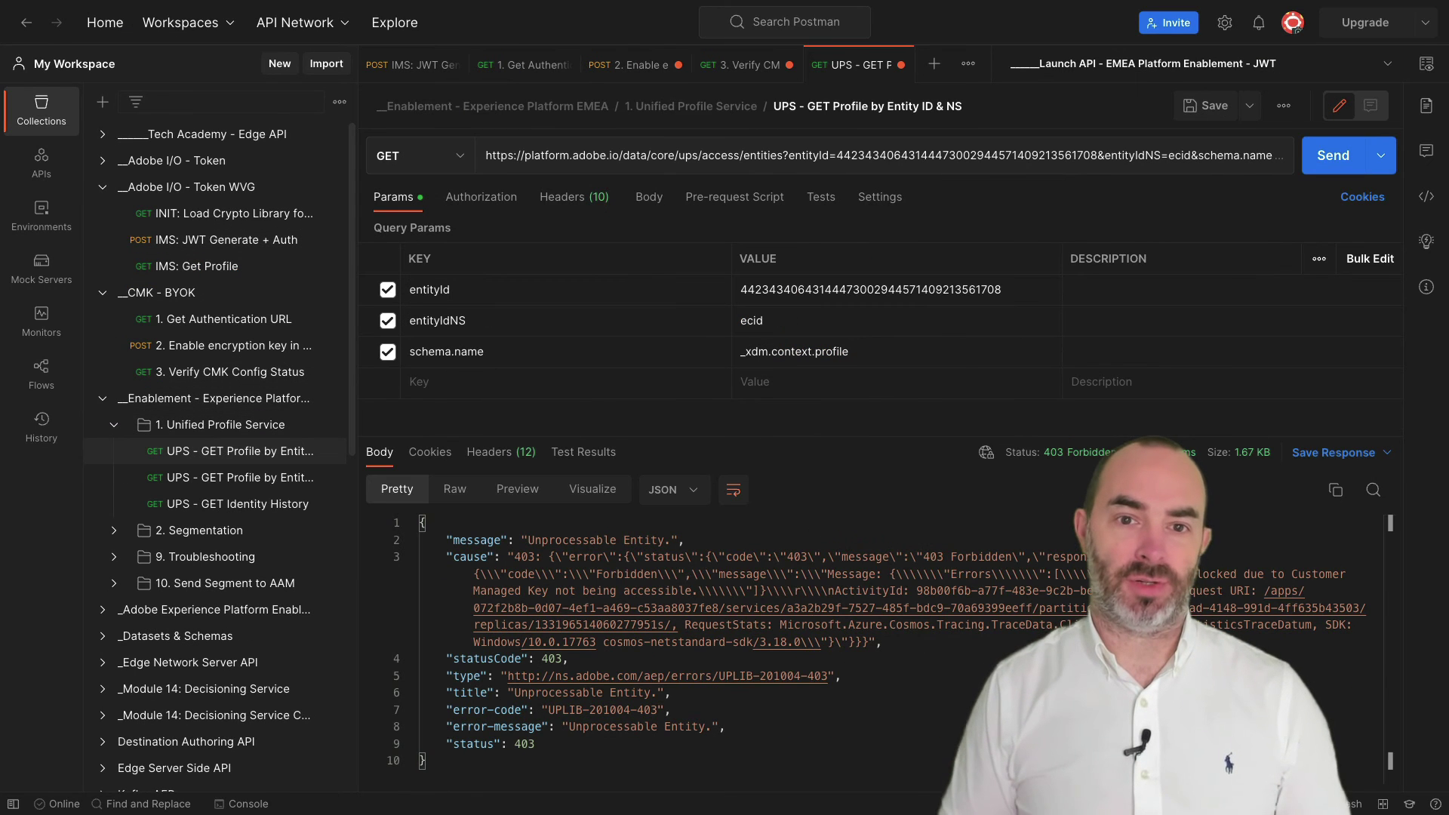
left_click_drag(1120, 573, 696, 596)
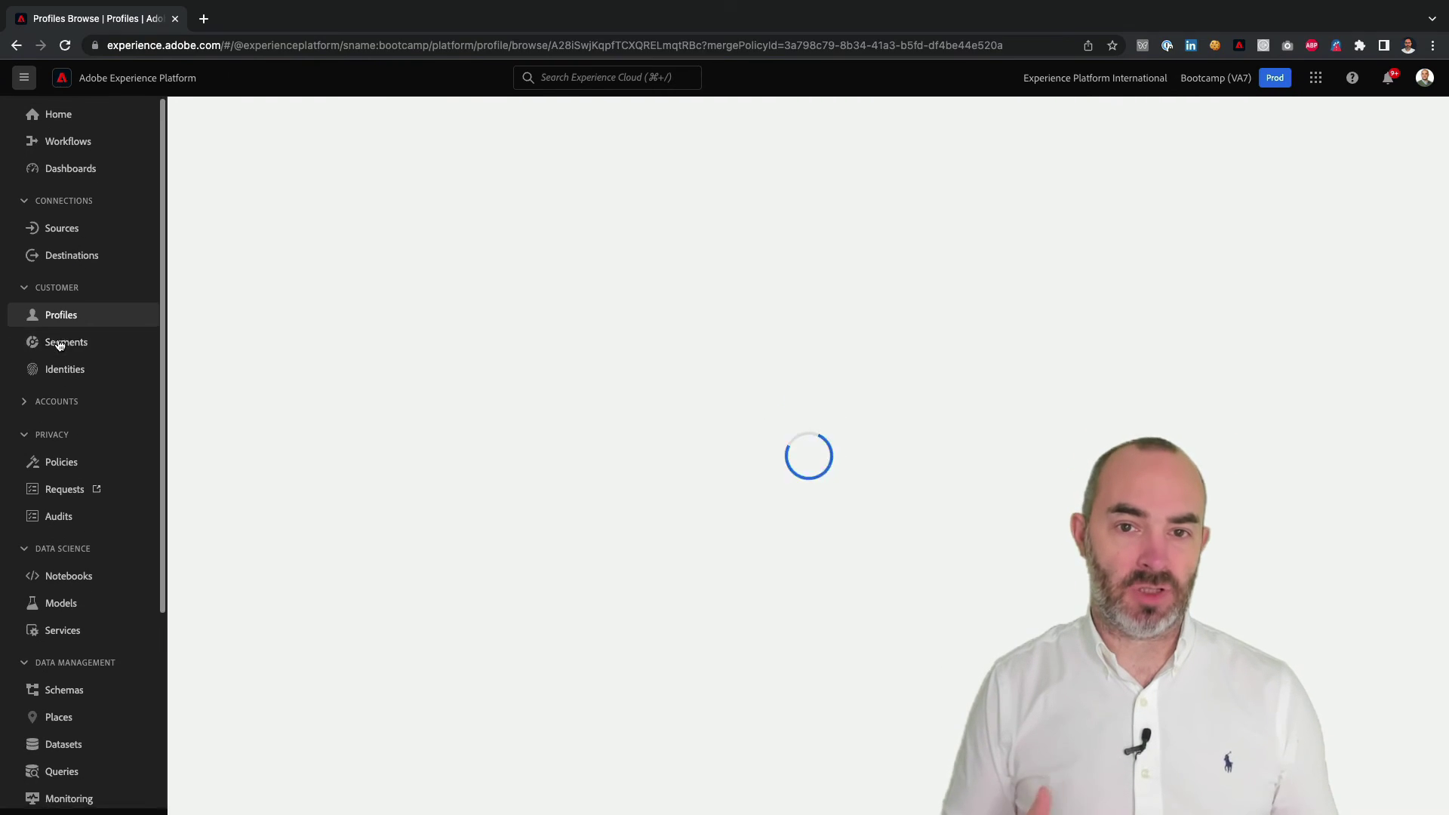
left_click(59, 773)
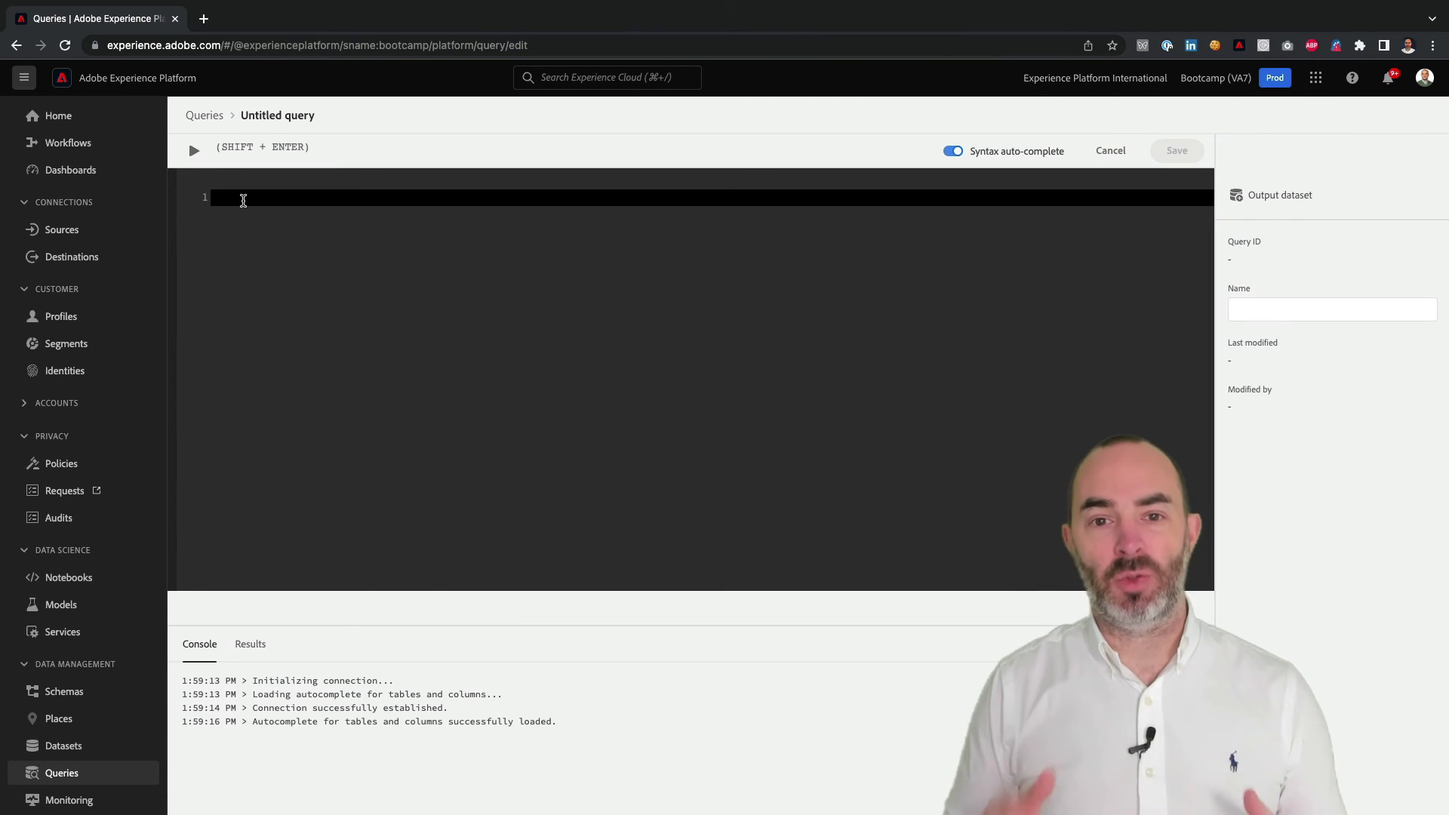
Step: Run 'show TABLES;' in the Query Editor to list available tables
type("show TABLES")
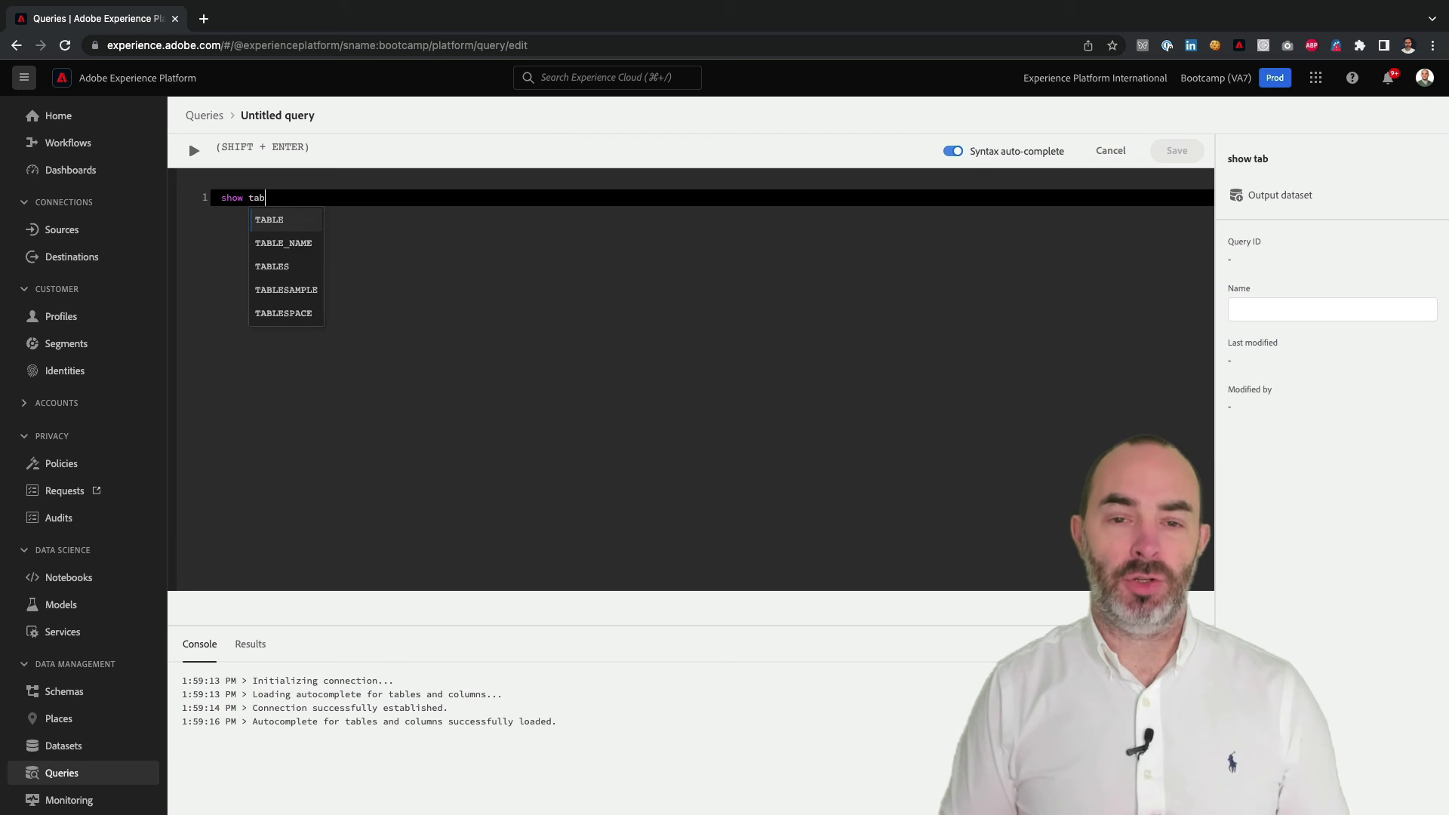
type(" ;")
key("shift+Return")
scroll(461, 762, "down", 20)
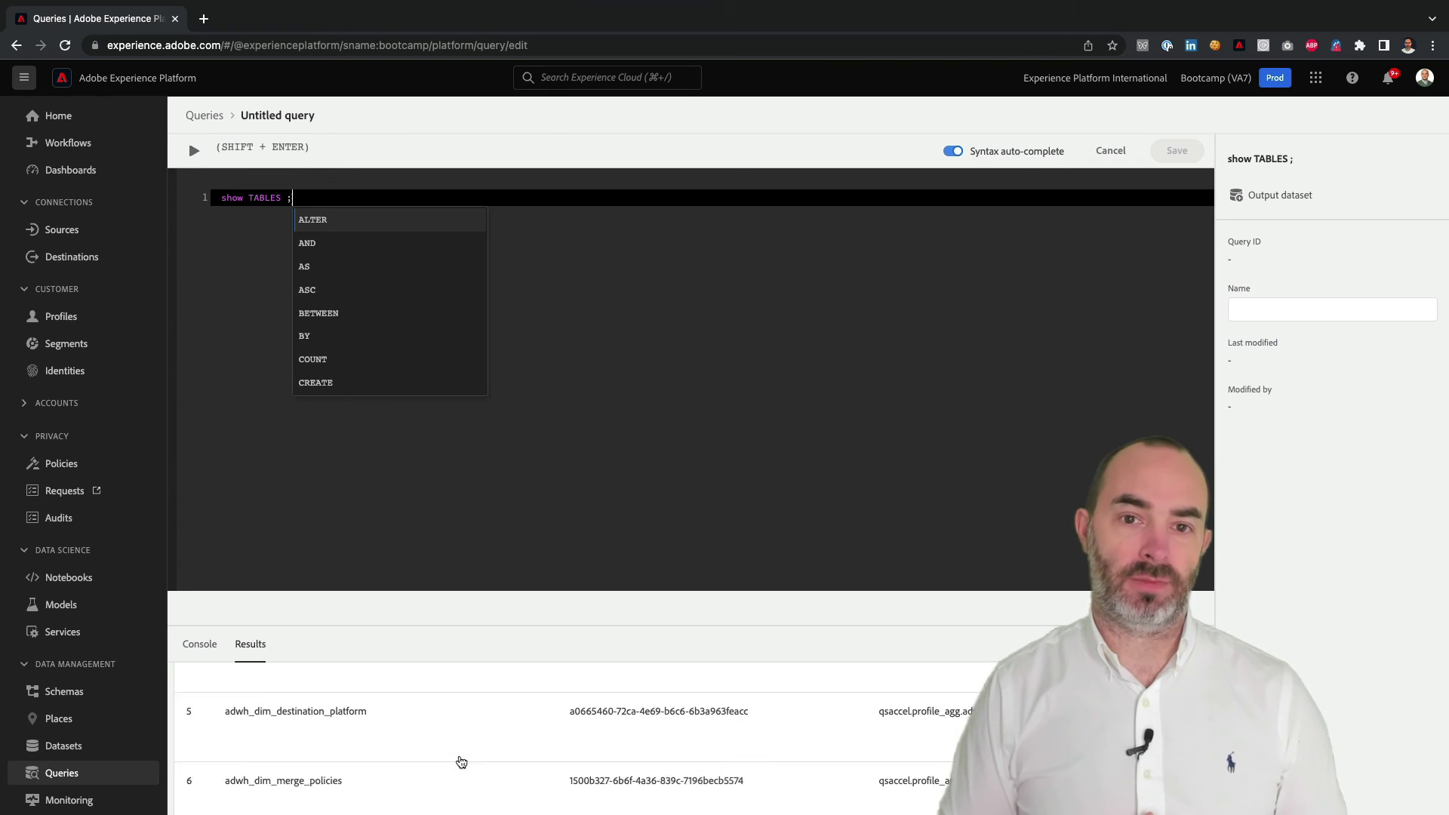
scroll(461, 761, "up", 10)
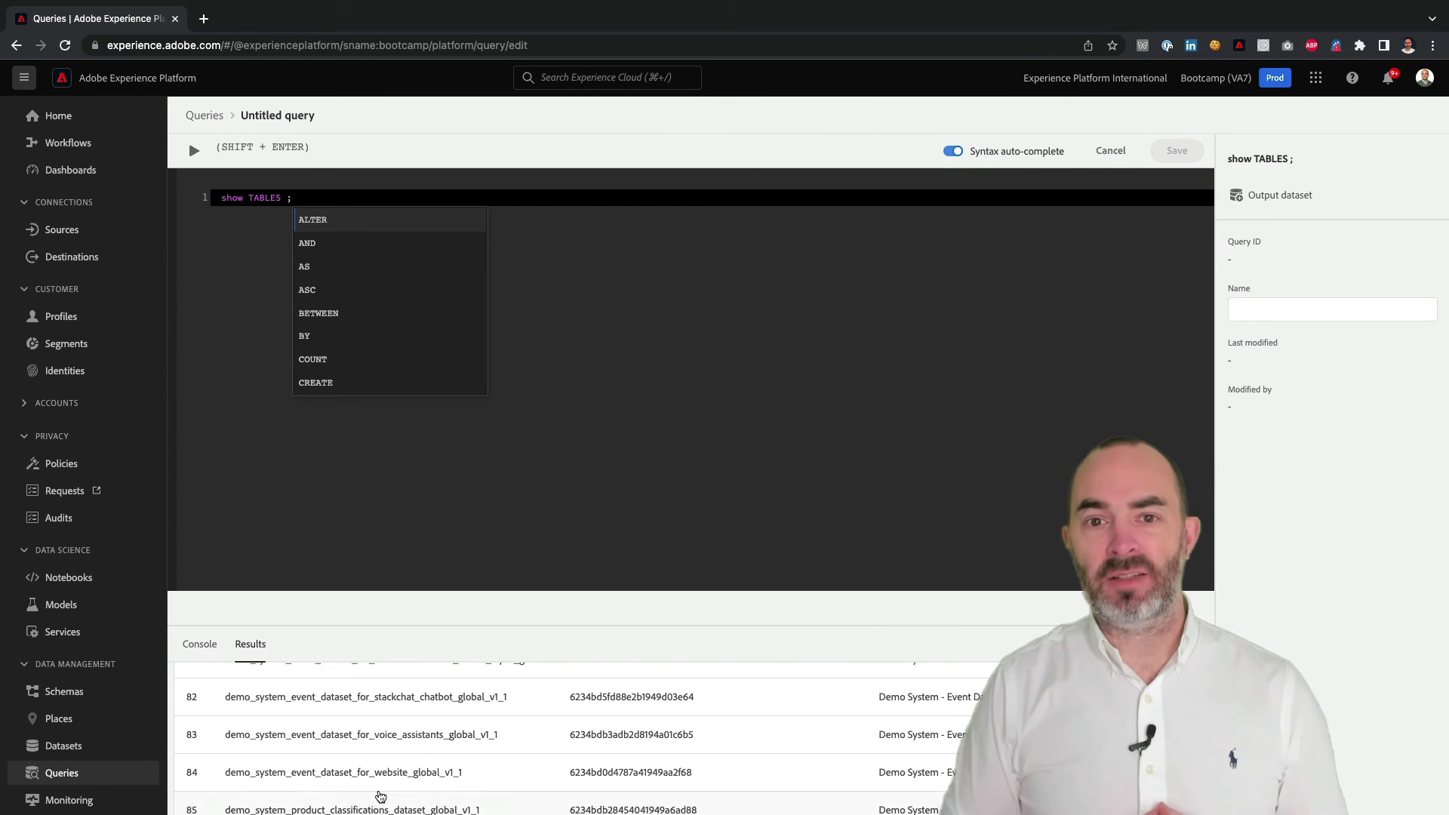
Step: Run 'select * from' the copied website event table name, replacing the previous query
left_click(472, 720)
left_click_drag(472, 720, 224, 719)
key("ctrl+c")
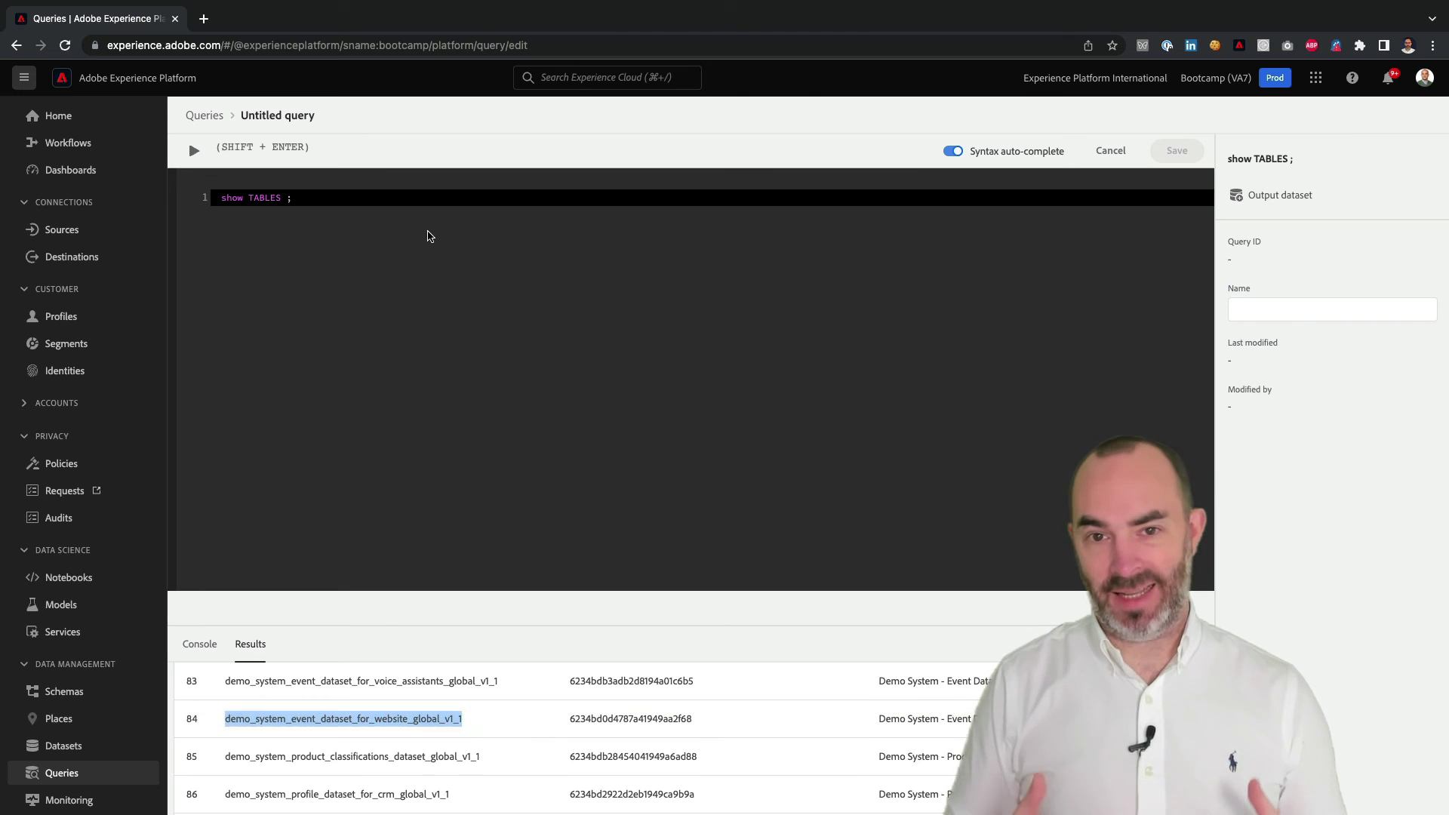
left_click(427, 233)
key("ctrl+a")
type("select * from")
key("ctrl+v")
type(";")
left_click(193, 152)
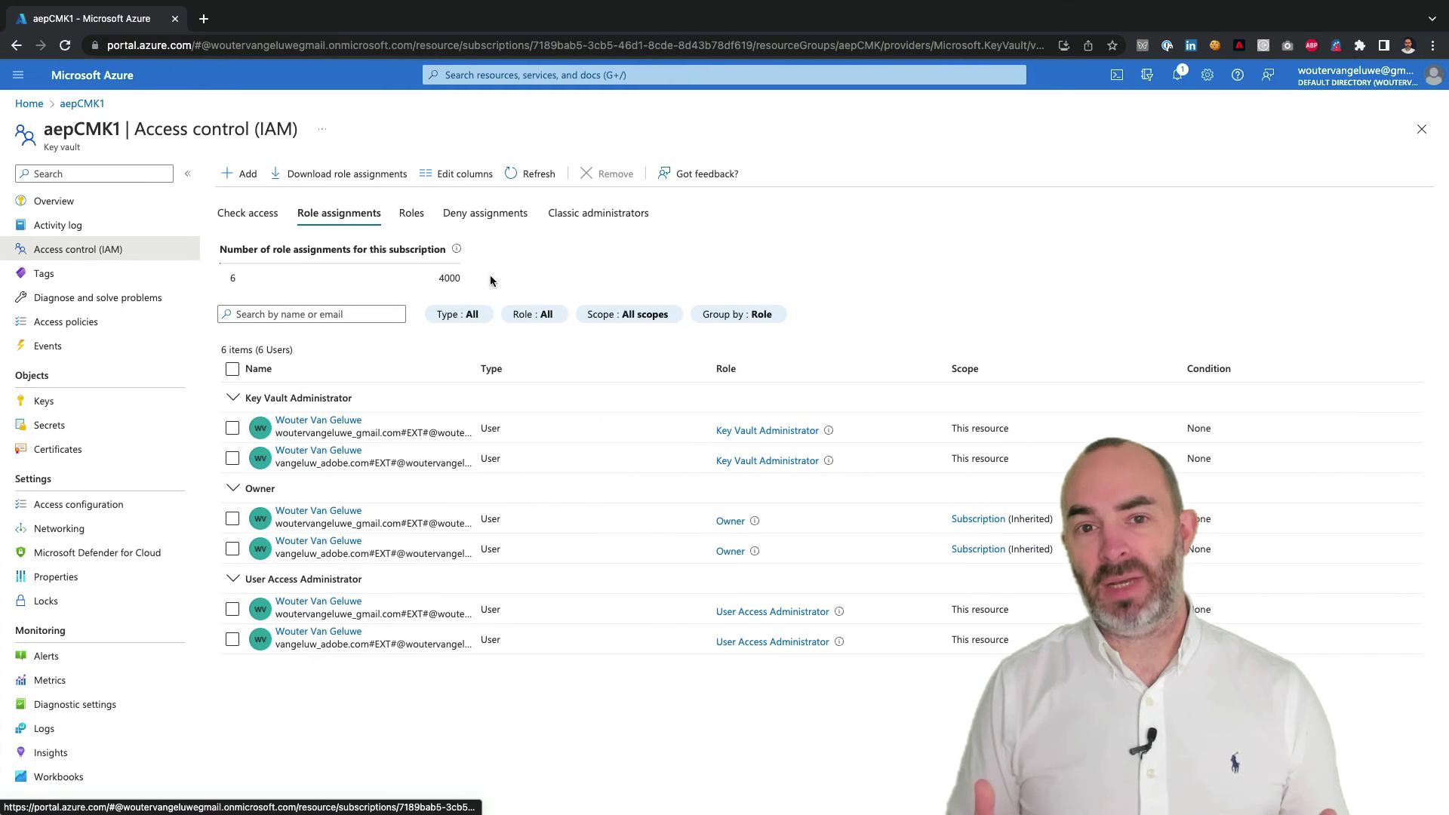
Step: Assign Key Vault Crypto Service Encryption User on aepCMK1 to the CMK app found by searching 'acp'
left_click(239, 172)
left_click(249, 198)
left_click(180, 518)
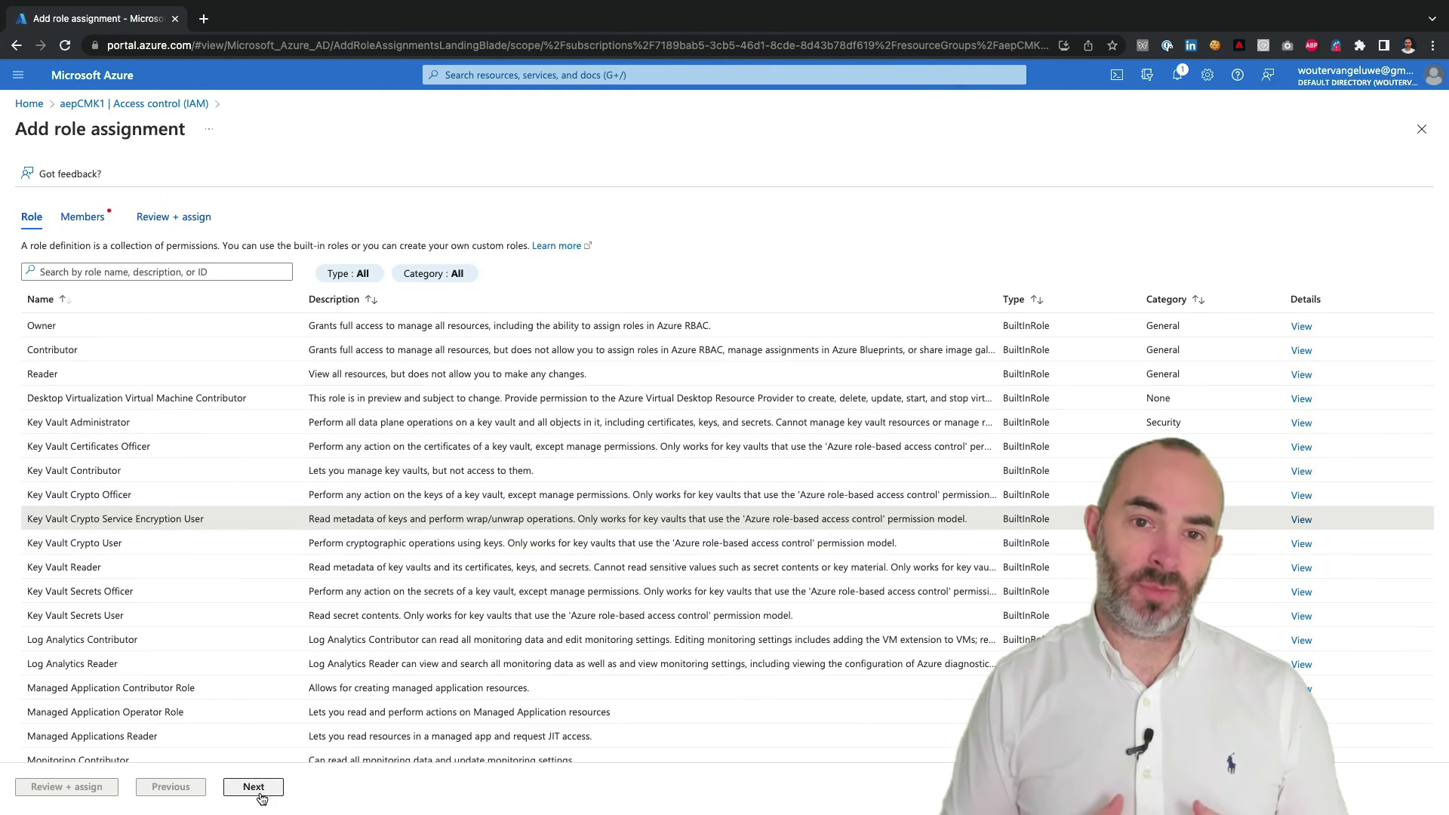
left_click(253, 786)
left_click(179, 339)
type("acp")
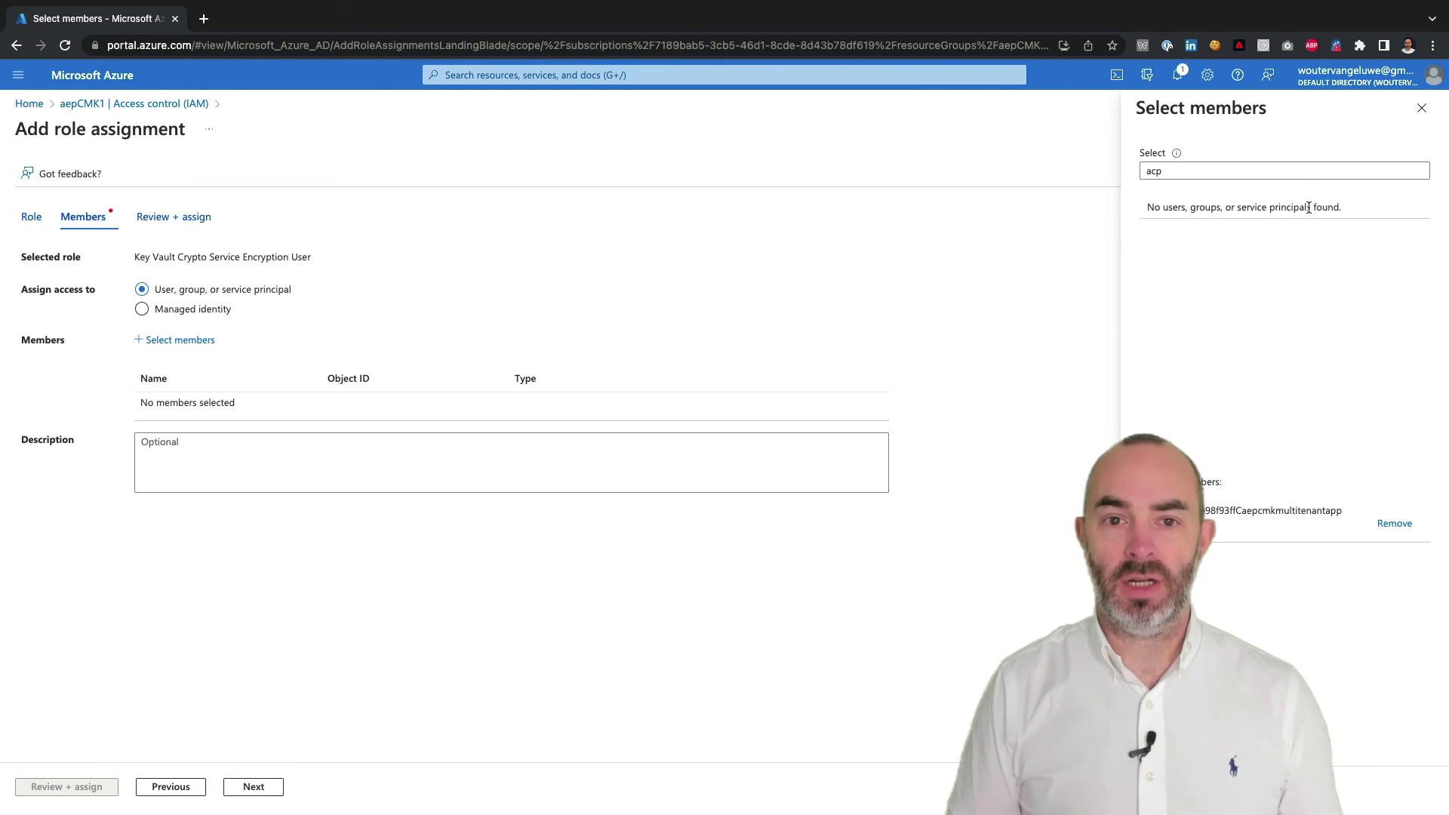
left_click(1159, 786)
left_click(84, 786)
left_click(87, 787)
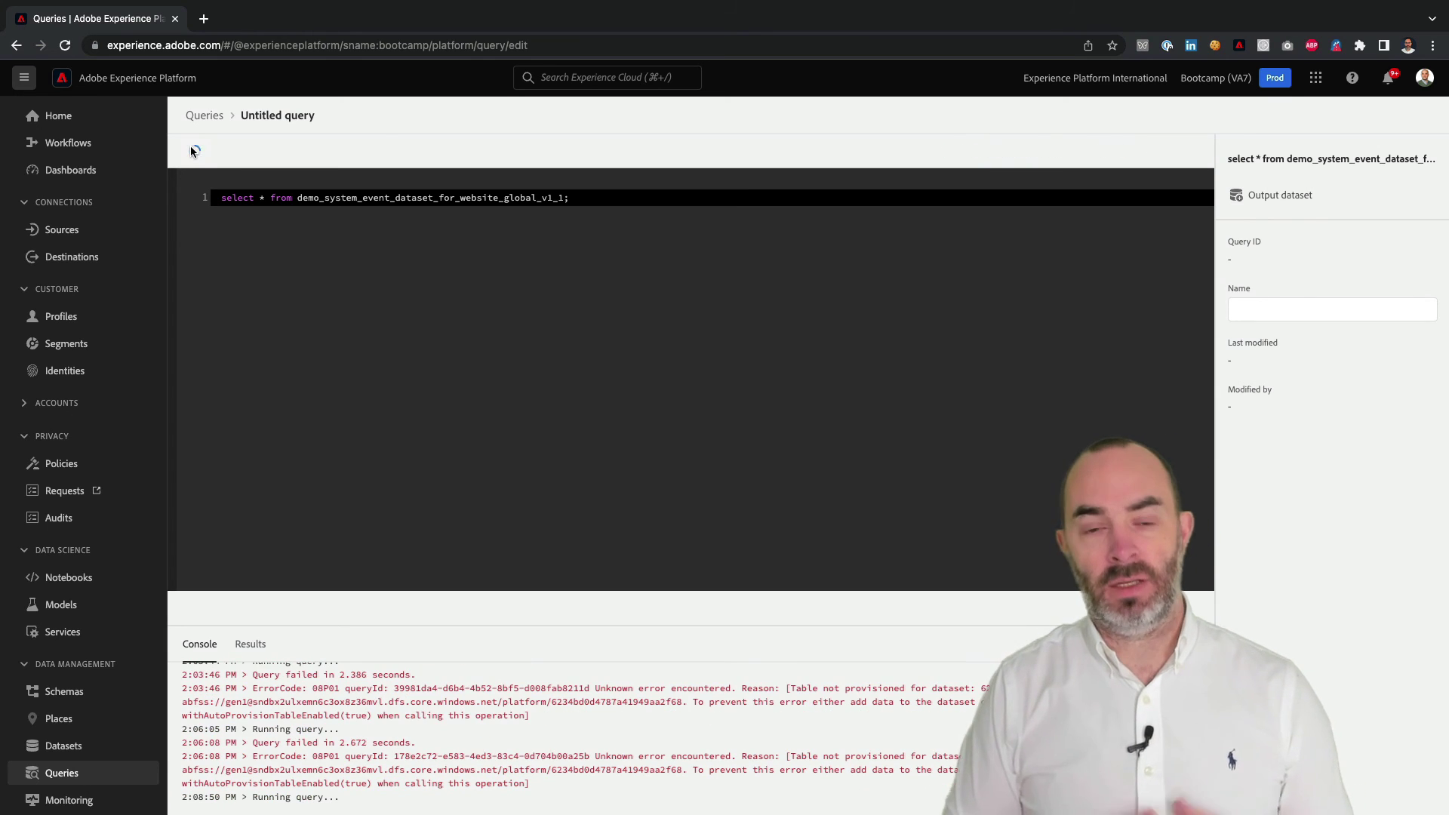
Step: Rerun the website event query, then open a dataset and view the profile's events
left_click(192, 149)
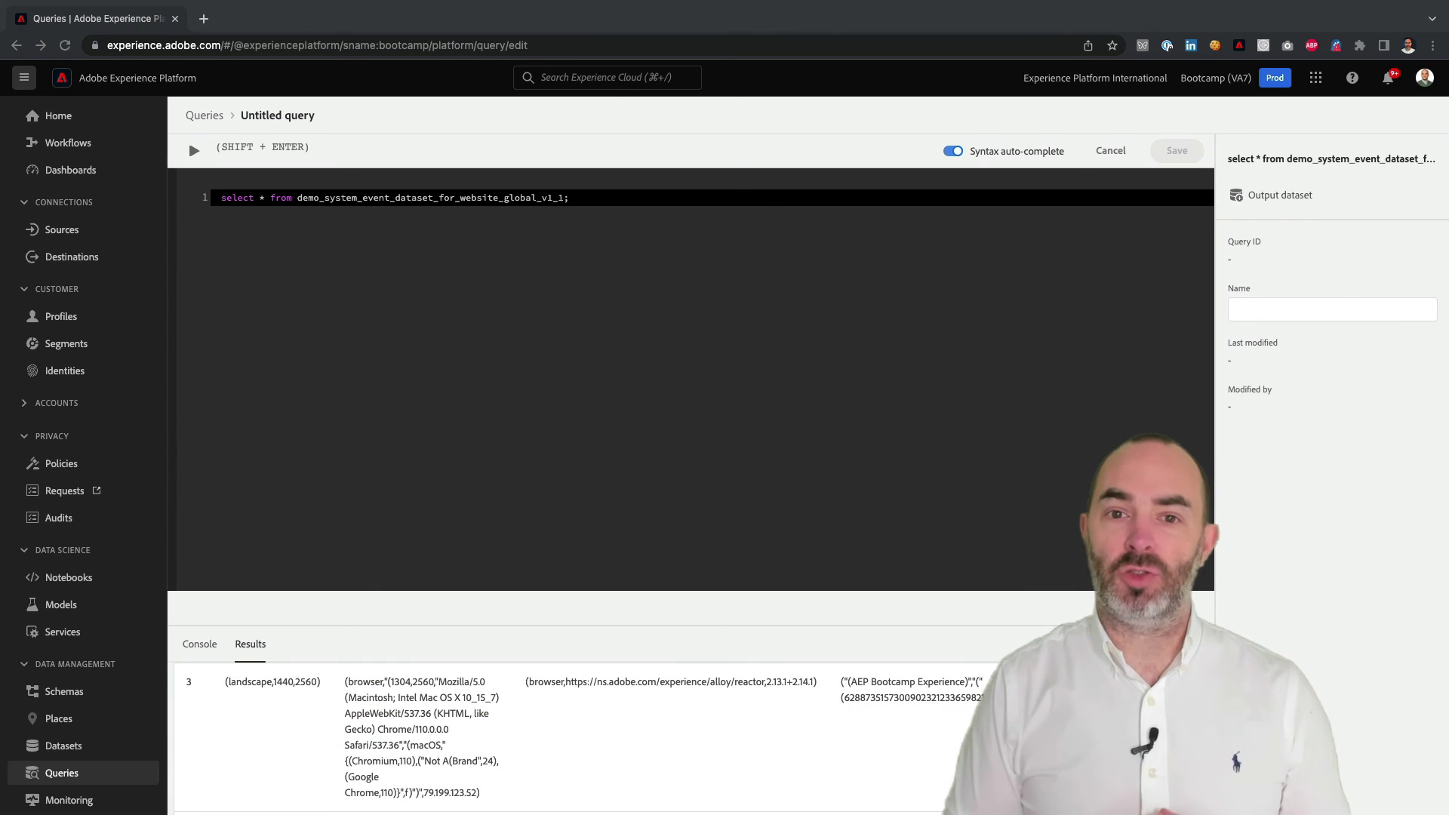
left_click(62, 747)
left_click(323, 765)
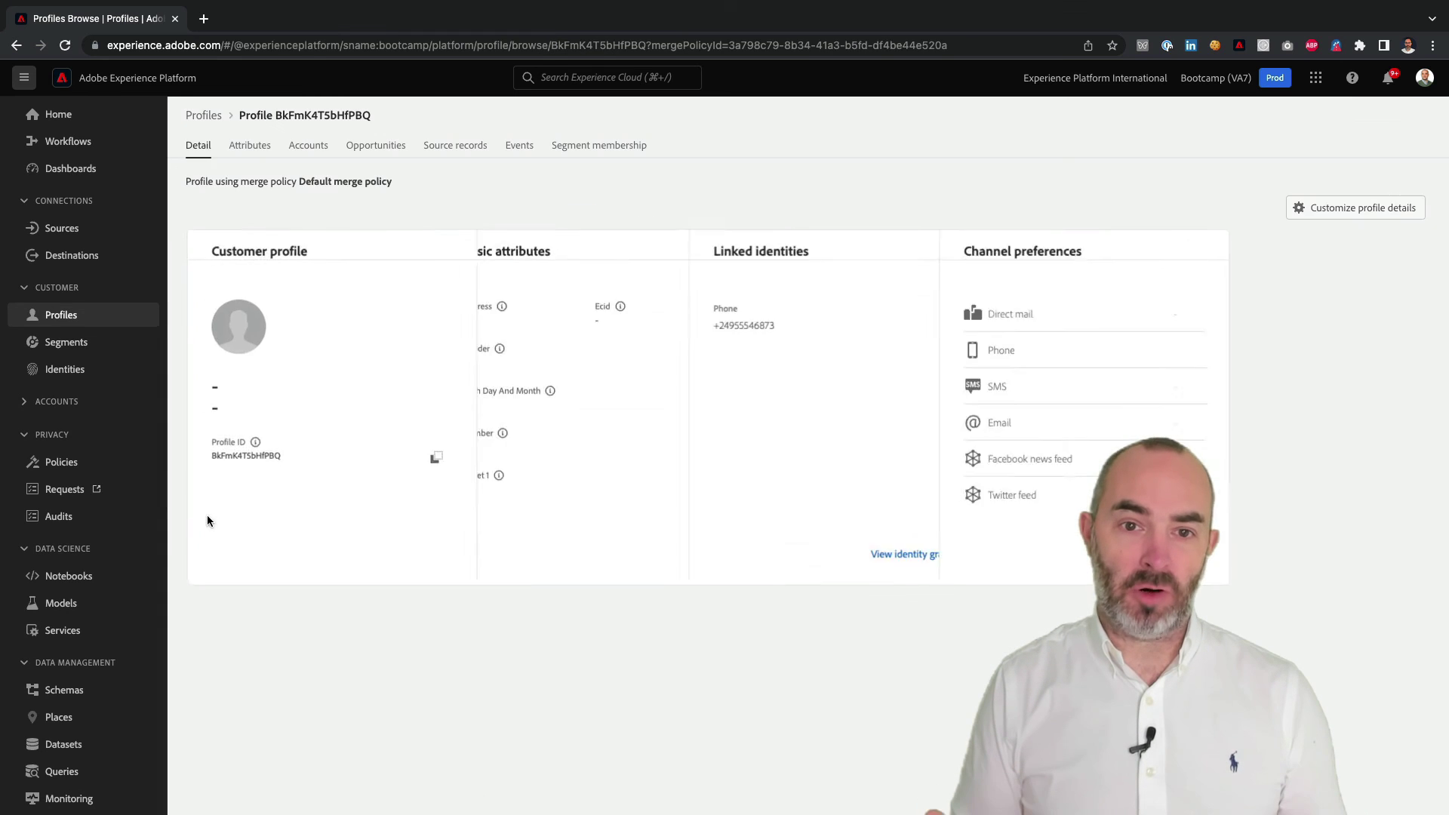
left_click(519, 146)
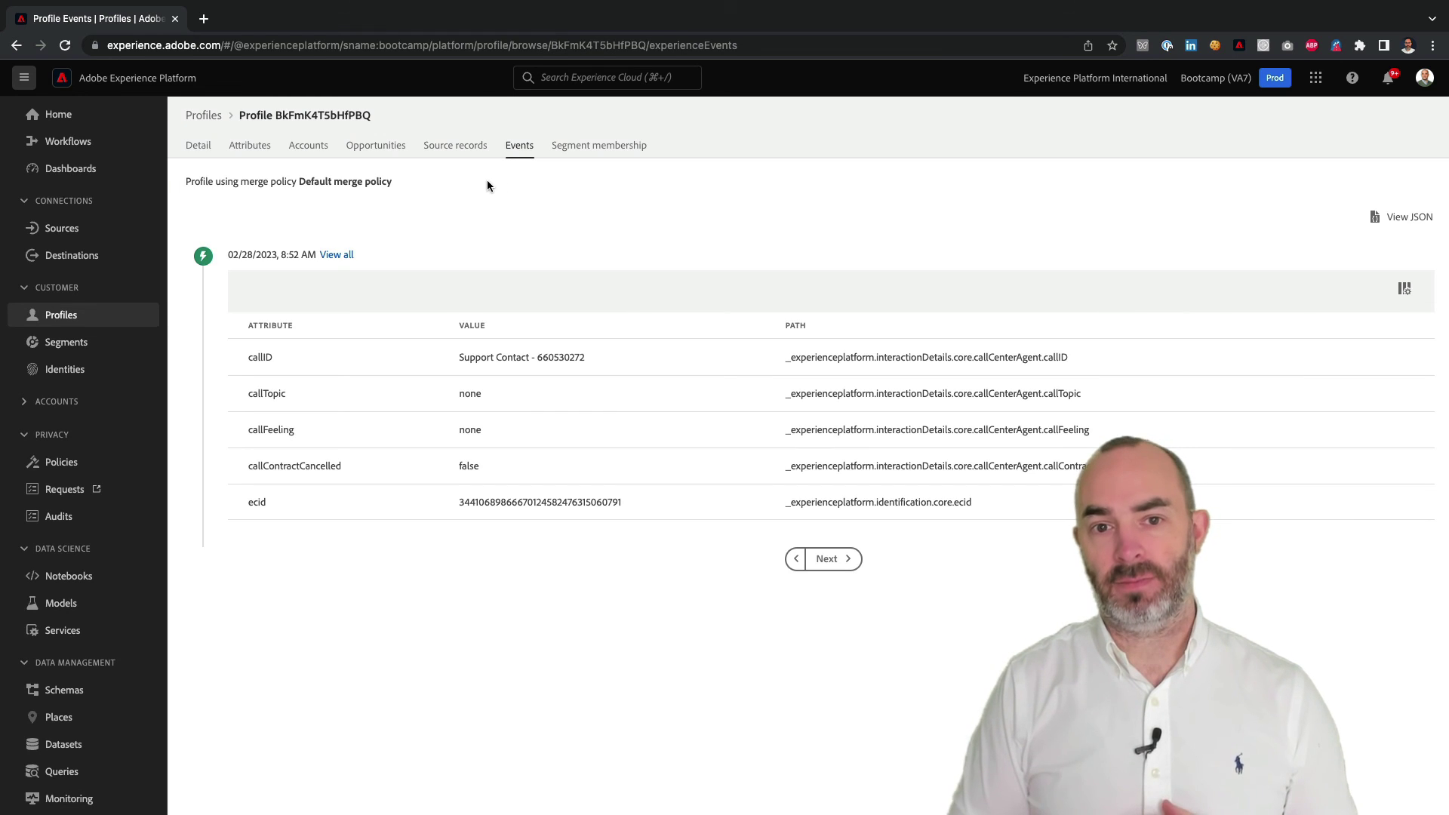